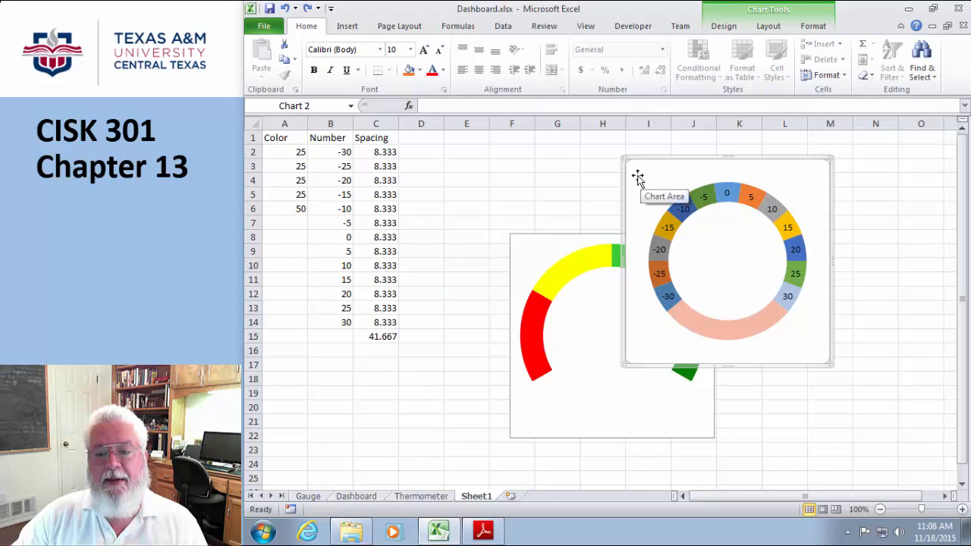
click(636, 174)
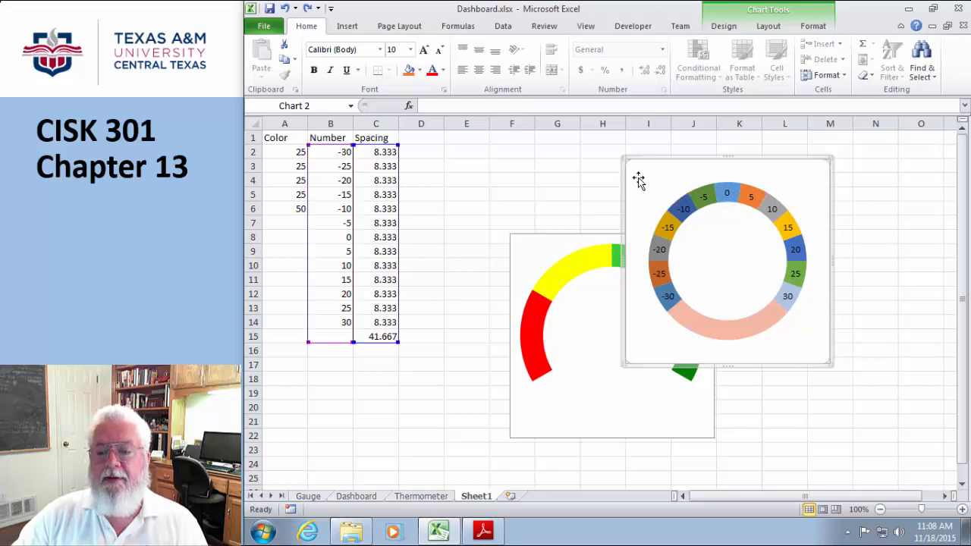
click(664, 198)
click(636, 199)
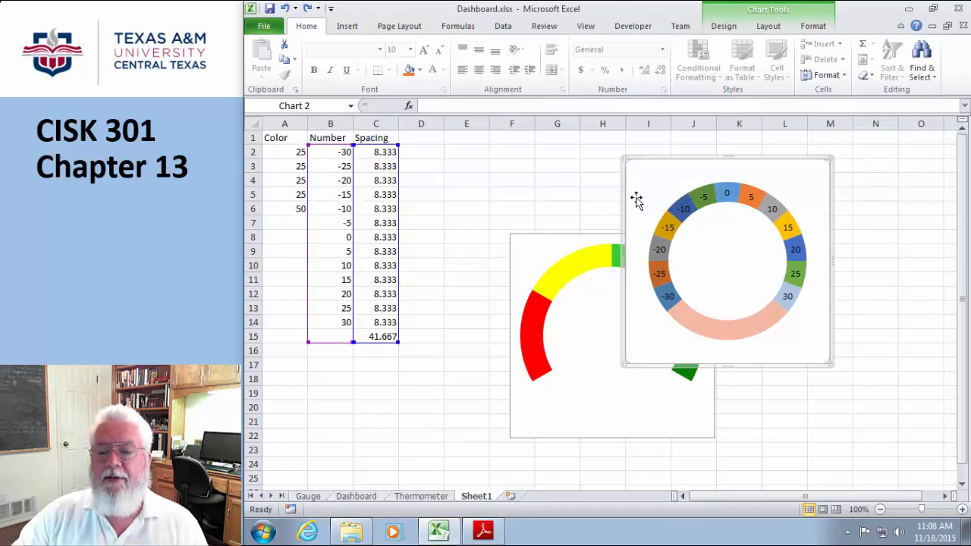
click(661, 202)
click(637, 202)
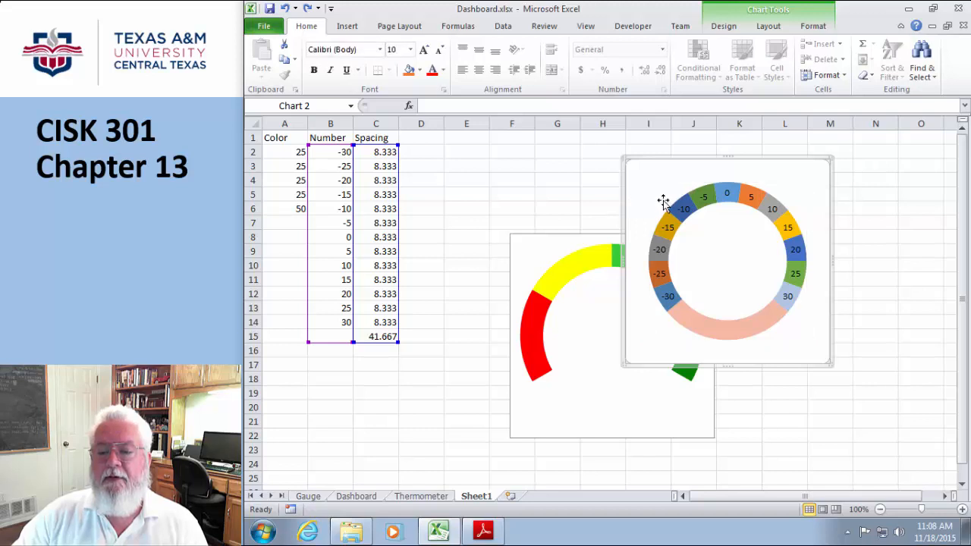
click(663, 200)
click(634, 201)
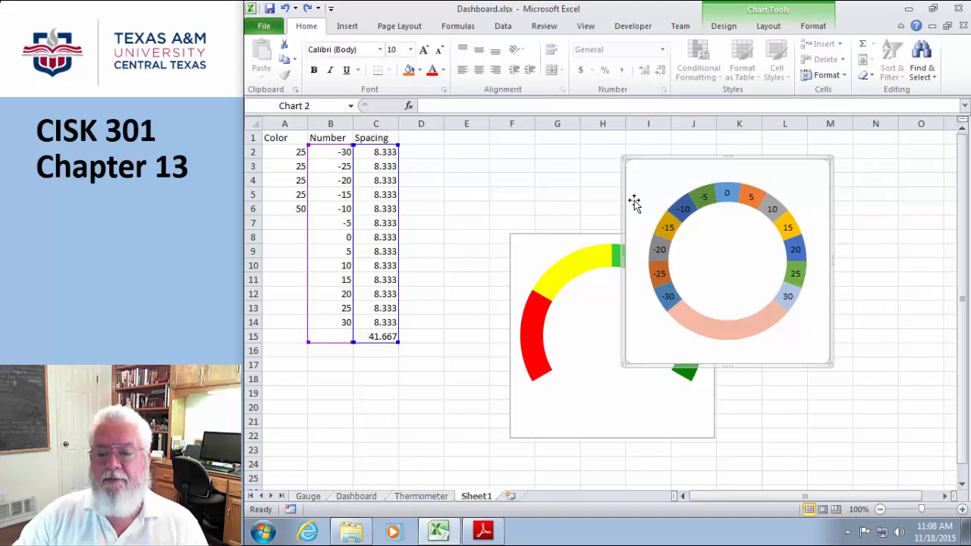
right_click(634, 202)
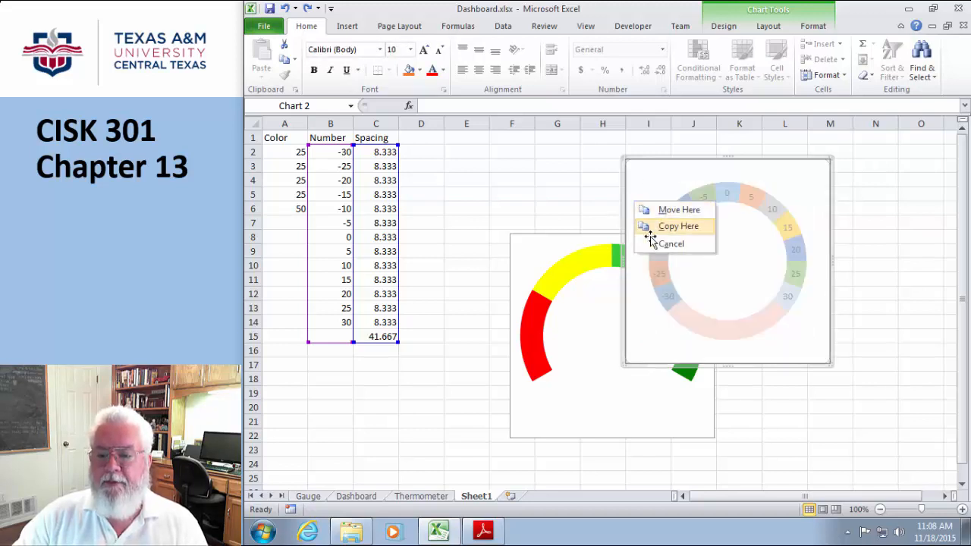
Give the chart area of the number ring chart a solid fill and make it fully transparent.
click(643, 182)
right_click(643, 182)
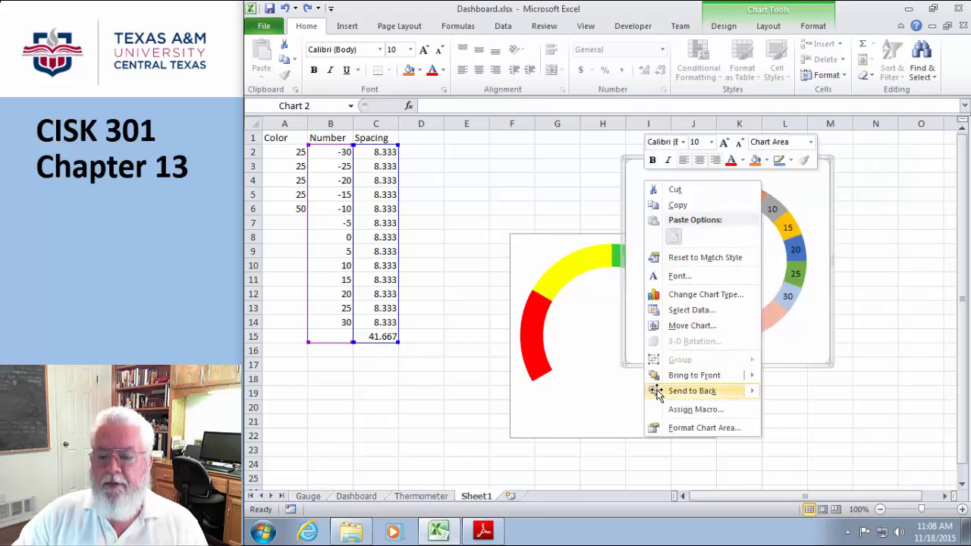
click(657, 427)
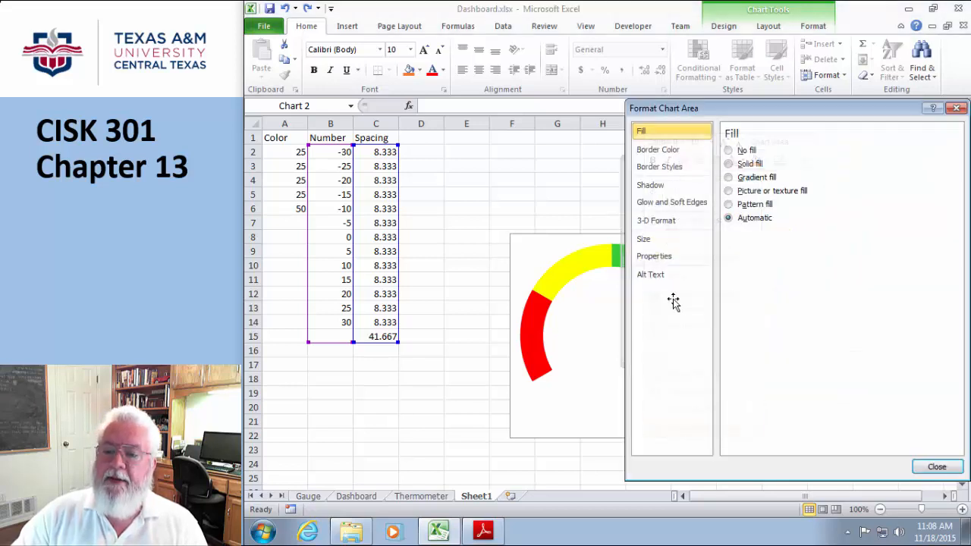
click(728, 164)
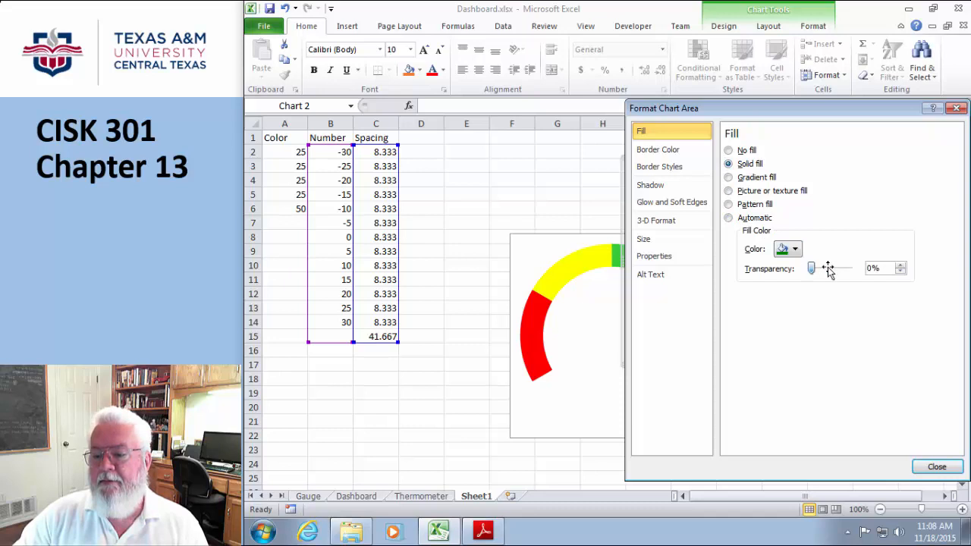
drag(811, 269, 852, 270)
click(932, 465)
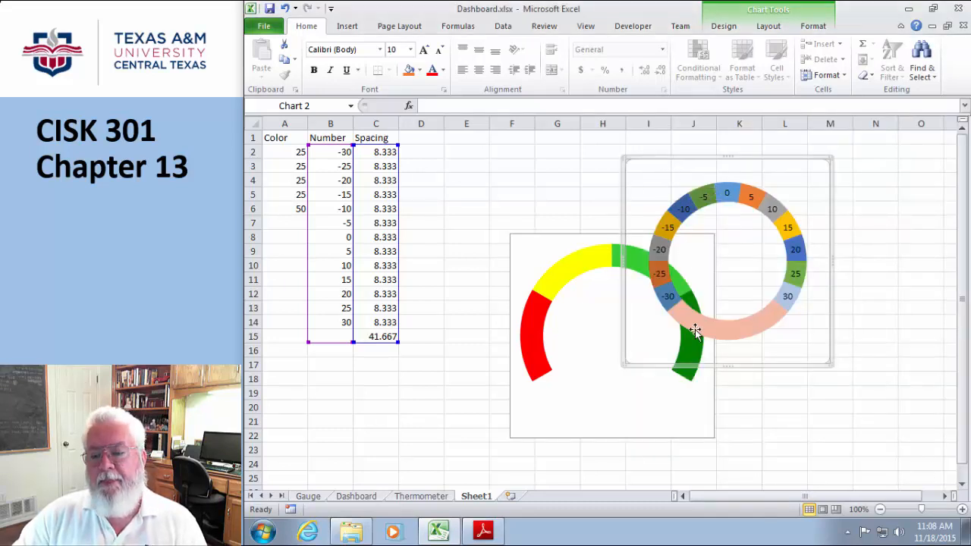
Give the number ring's data series a solid fill with 100% transparency, and place the chart over the coloured gauge.
click(757, 327)
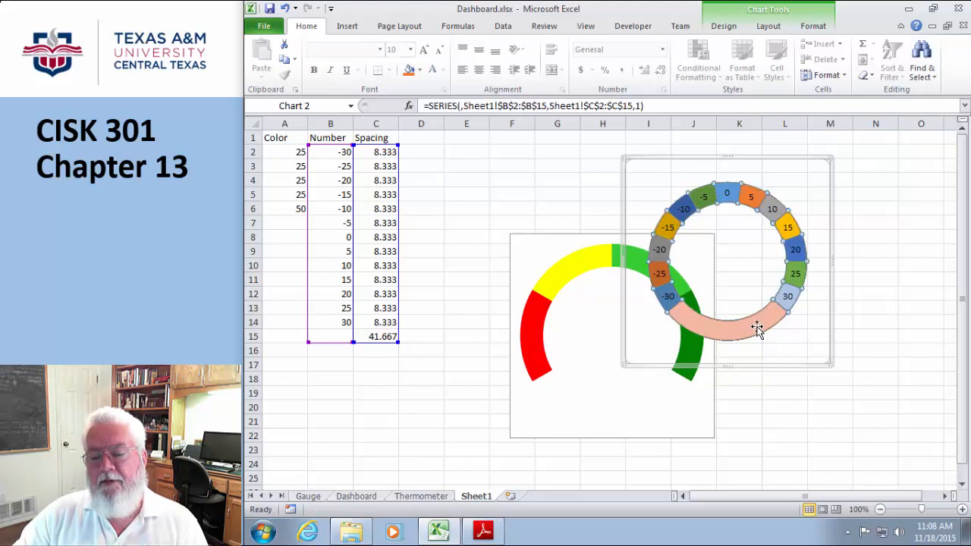
right_click(757, 328)
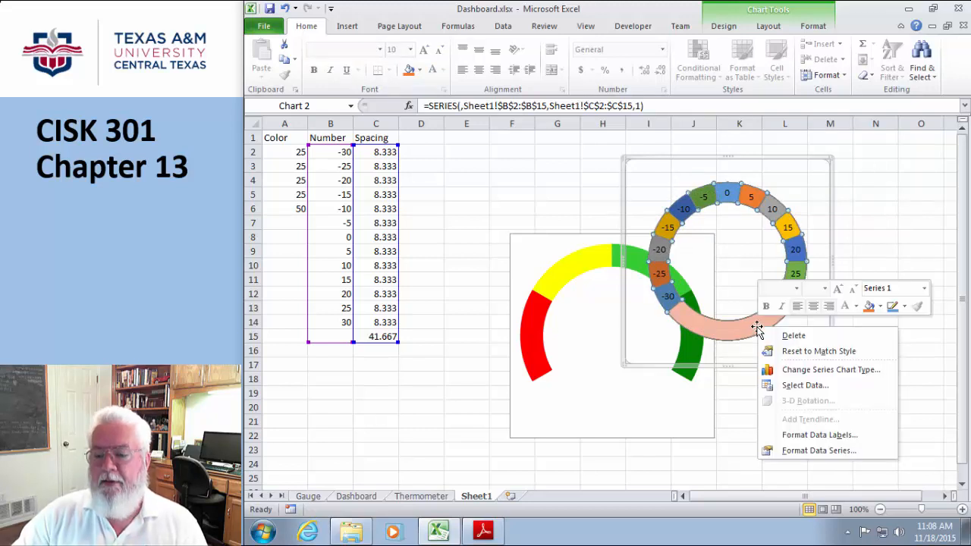
click(793, 451)
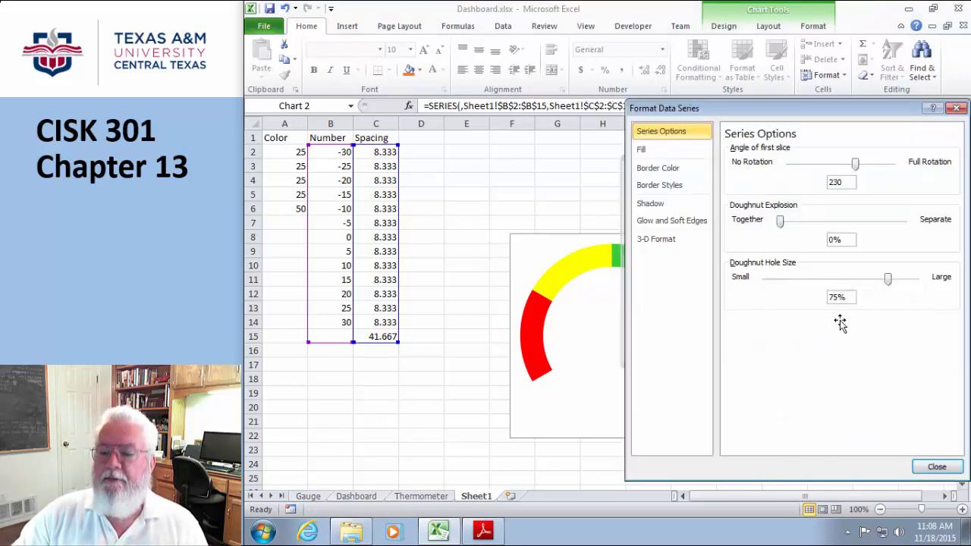
click(639, 150)
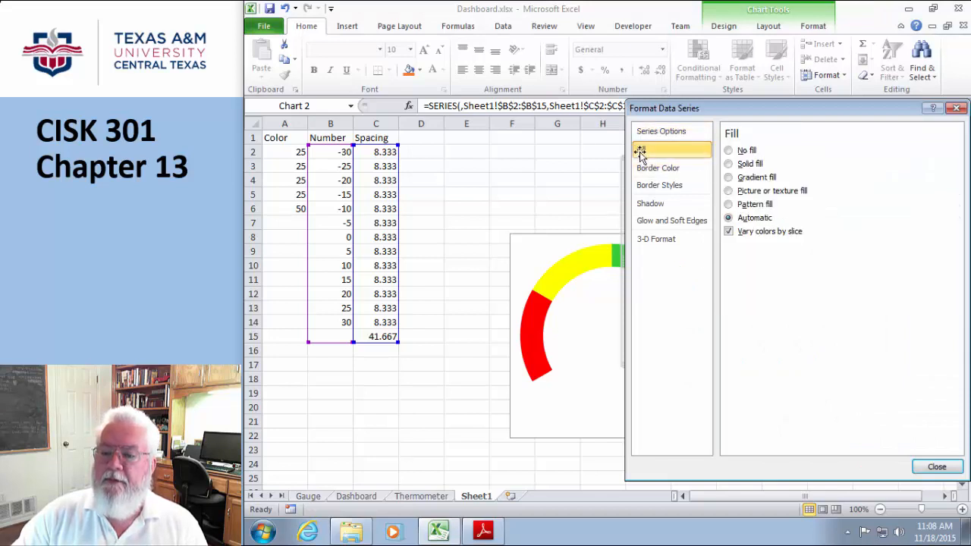
click(729, 164)
drag(842, 283, 867, 281)
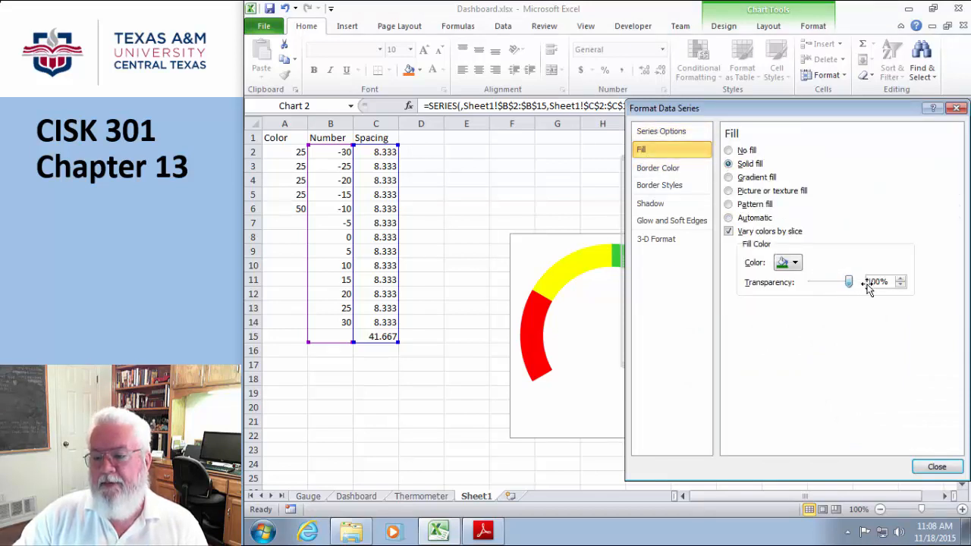
click(932, 464)
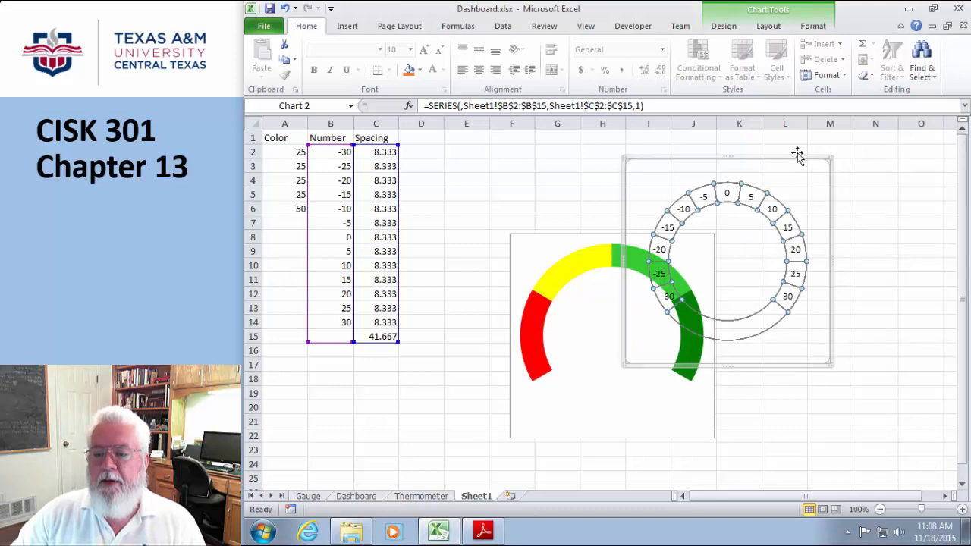
drag(793, 160, 677, 232)
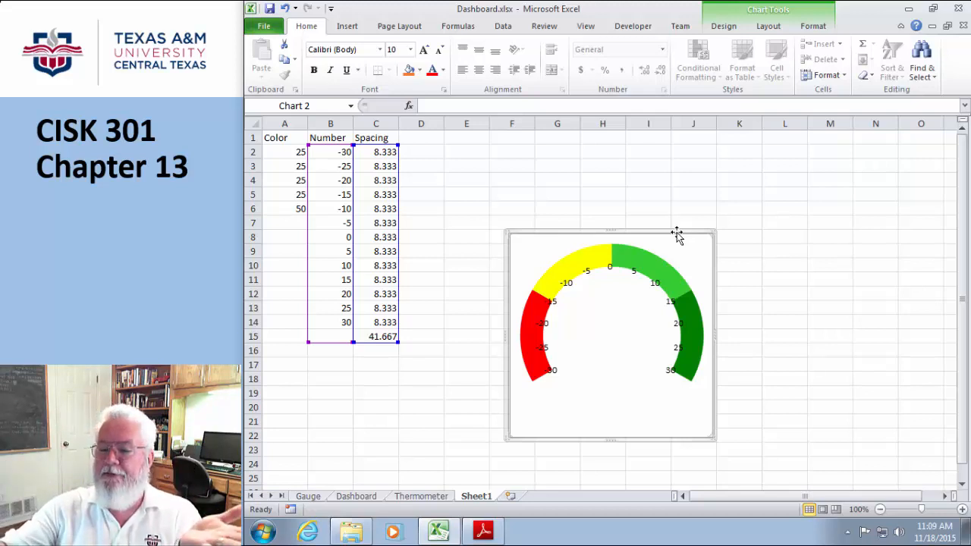
Move the number chart off the coloured gauge and set its height to 3.4".
drag(676, 232, 750, 167)
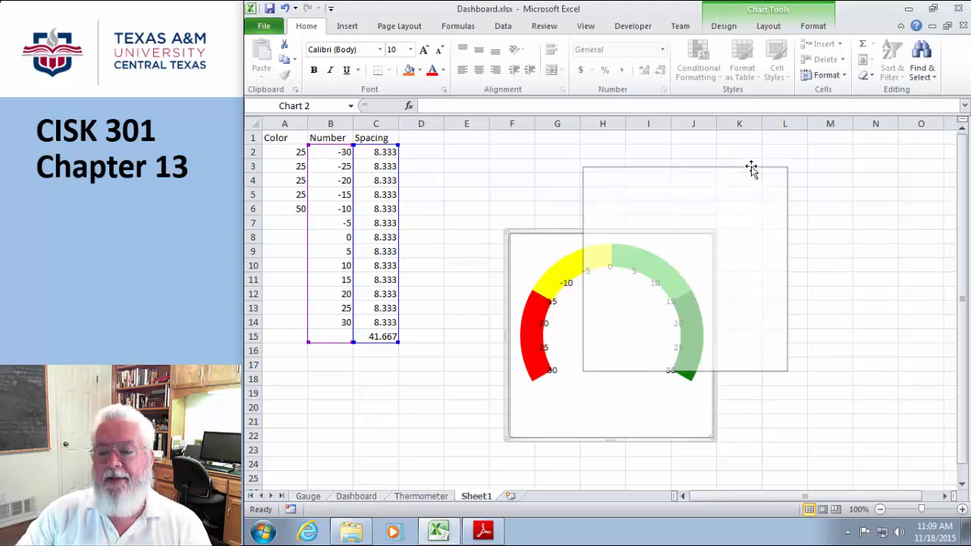
right_click(777, 200)
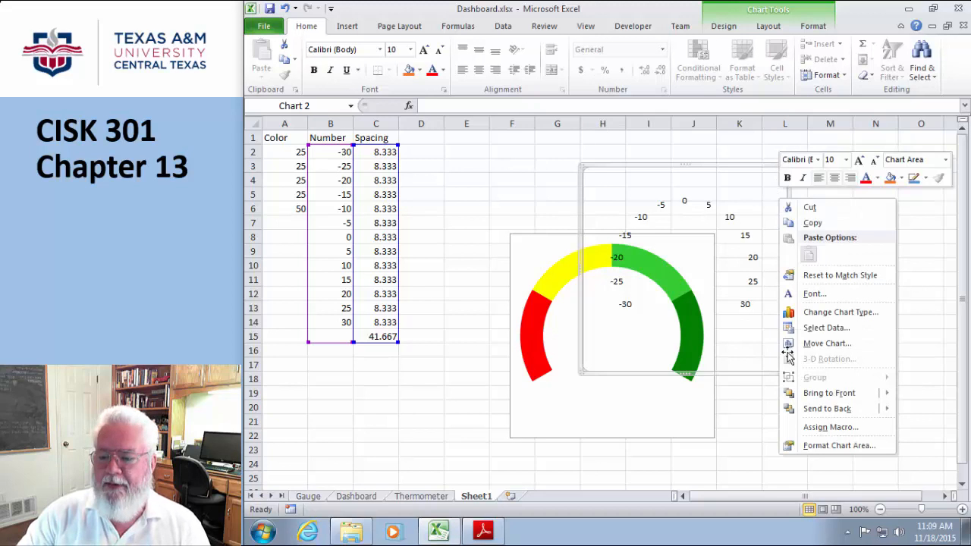
click(806, 447)
click(645, 239)
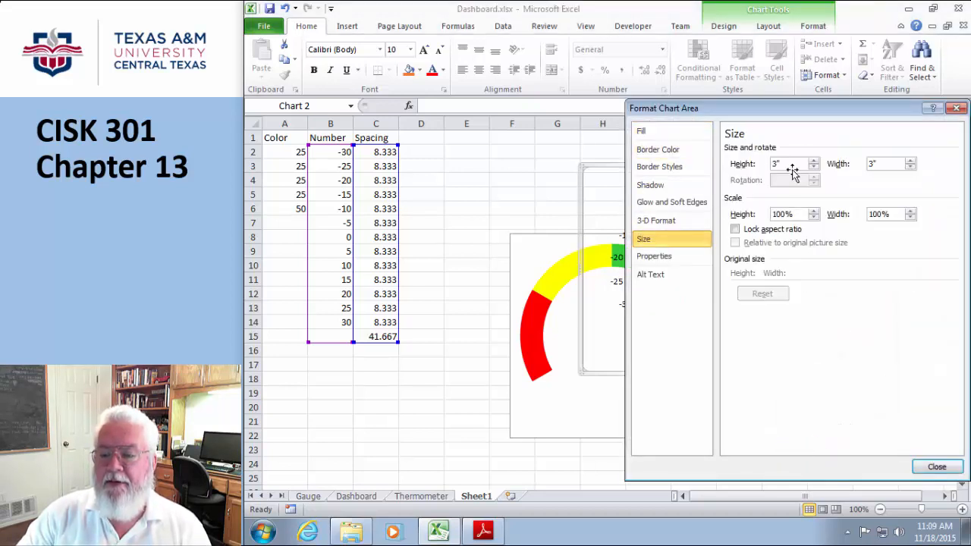
click(813, 161)
click(813, 161)
click(812, 161)
click(813, 161)
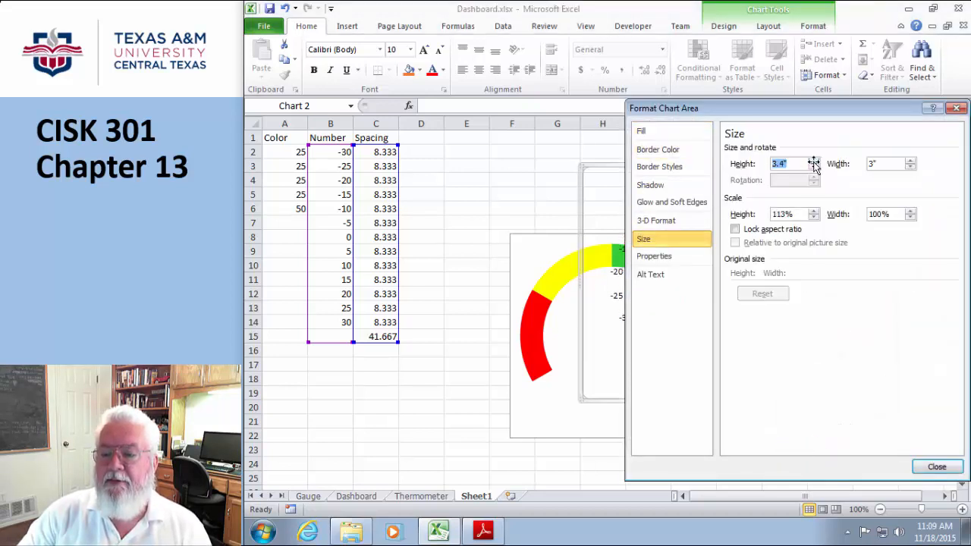
Set the number chart's width to 3.4" and centre the chart over the coloured gauge.
click(907, 160)
click(906, 161)
click(907, 160)
click(907, 161)
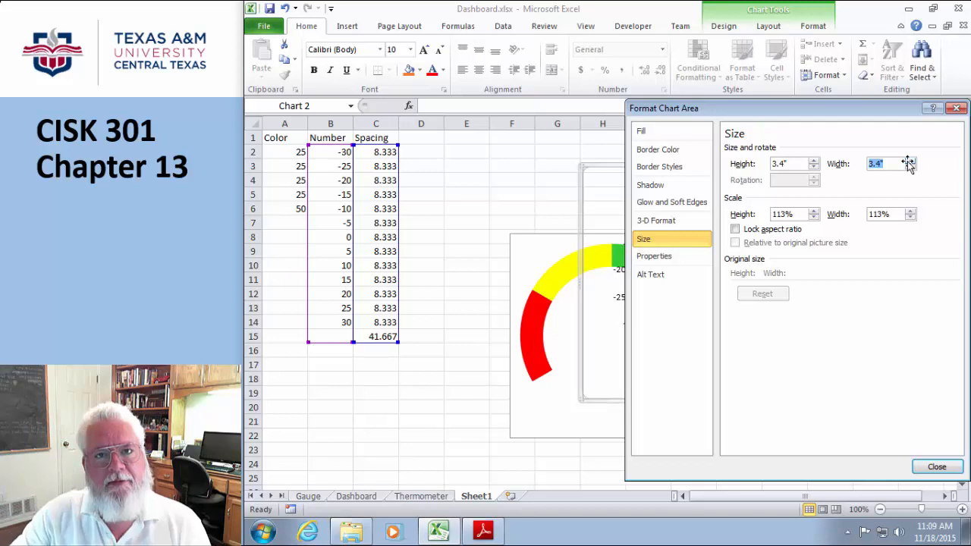
click(929, 469)
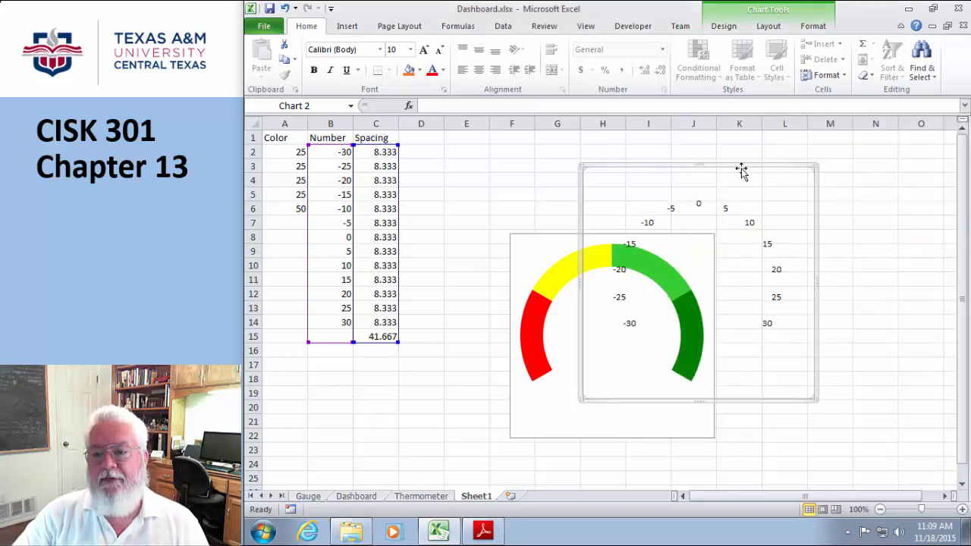
drag(741, 168, 656, 220)
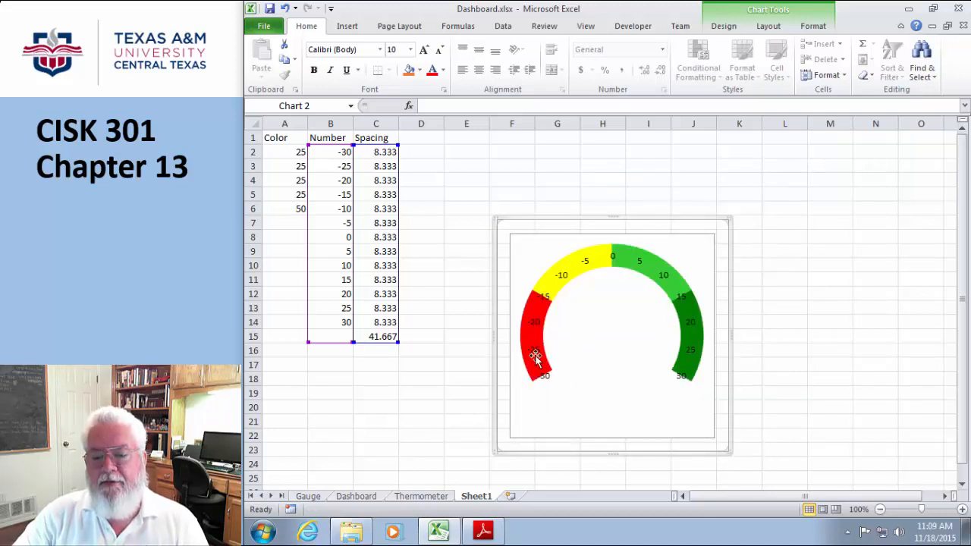
Check the finished gauges on the Dashboard sheet, and format the number labels on Sheet1 as bold 14 pt.
click(353, 496)
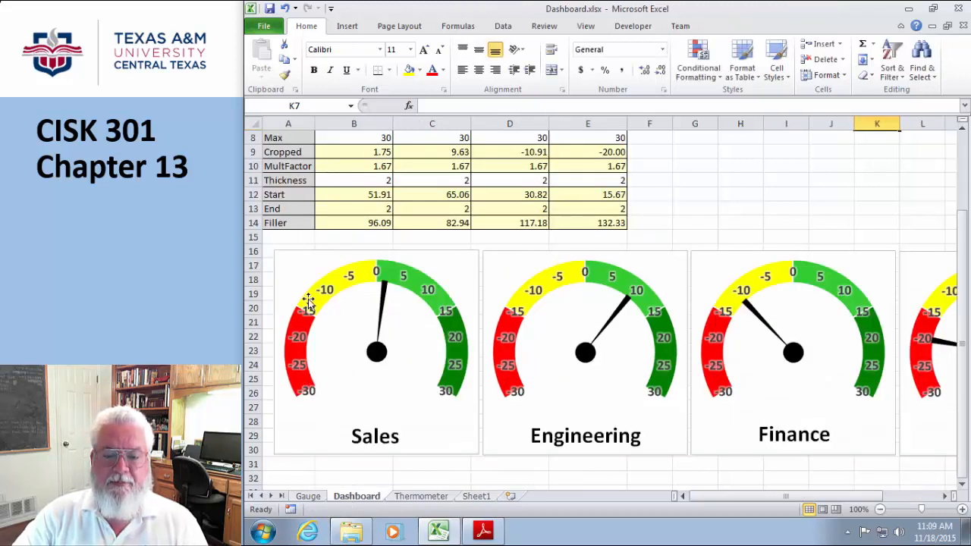
click(476, 495)
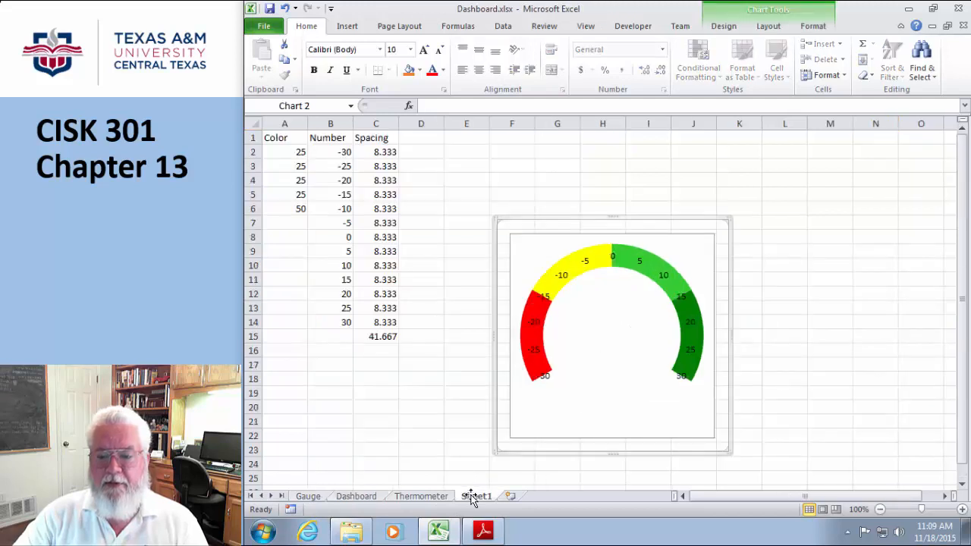
click(589, 264)
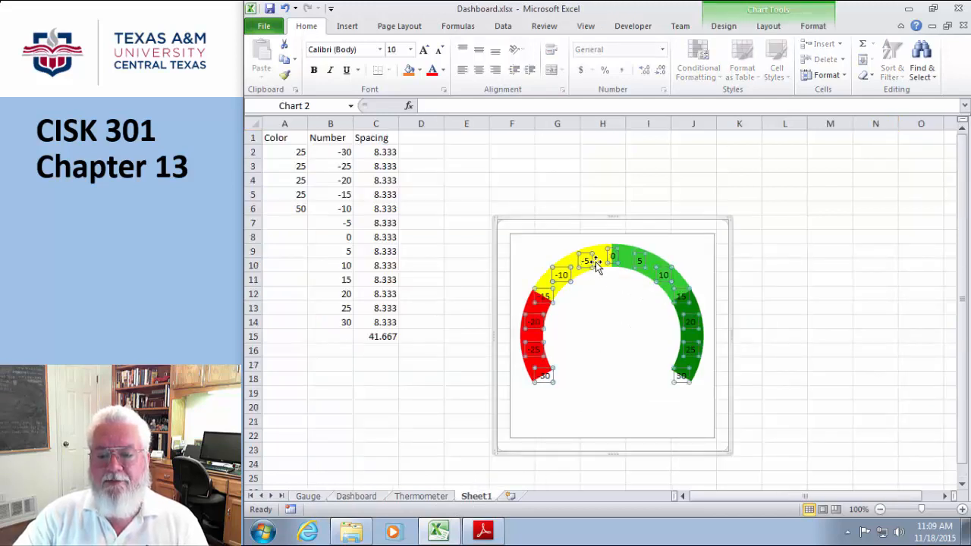
click(423, 50)
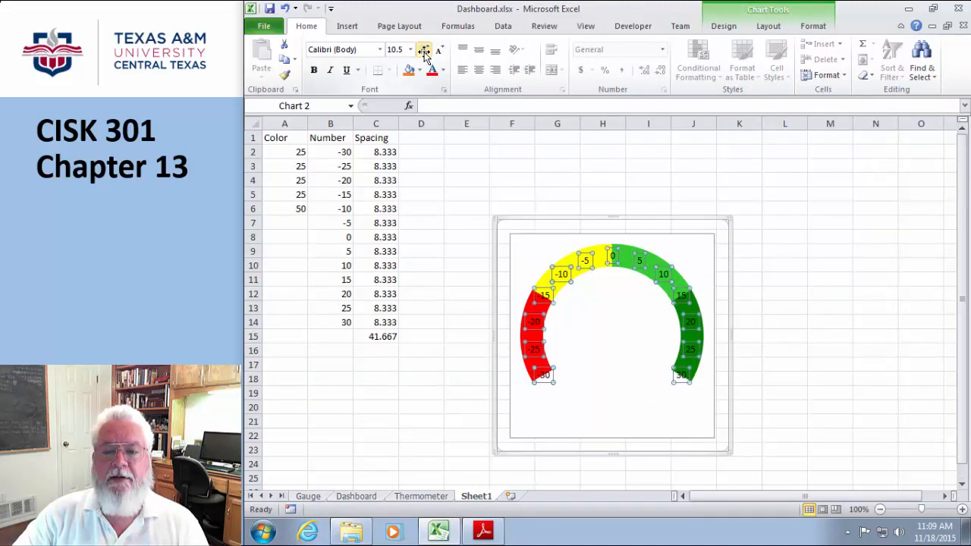
click(423, 49)
click(423, 50)
click(423, 49)
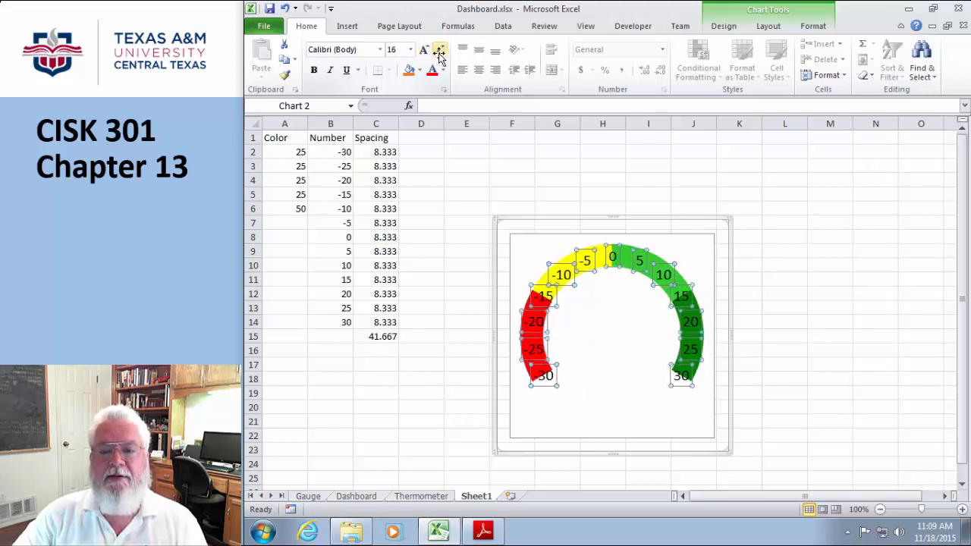
click(438, 50)
click(313, 71)
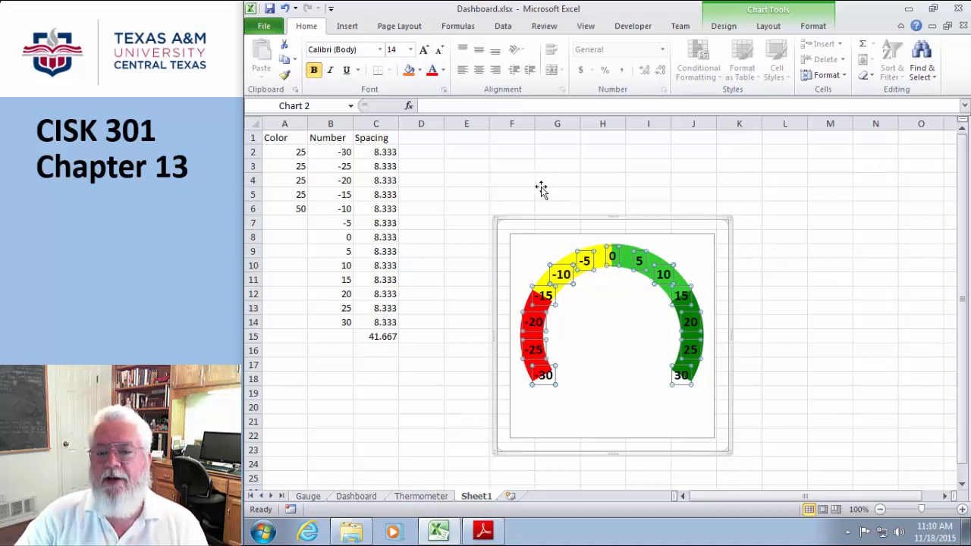
click(462, 193)
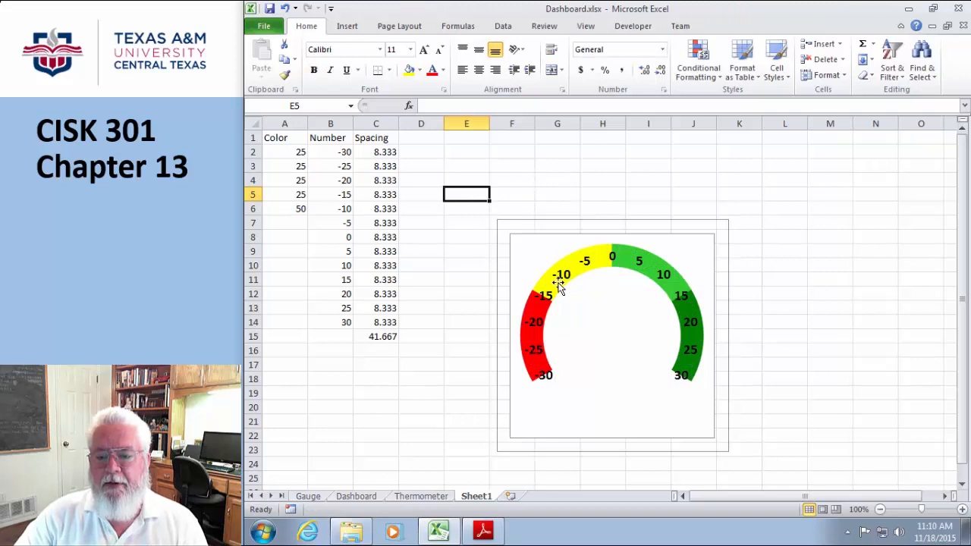
Select the number ring's data series in the overlaid chart and give it a white glow.
click(559, 286)
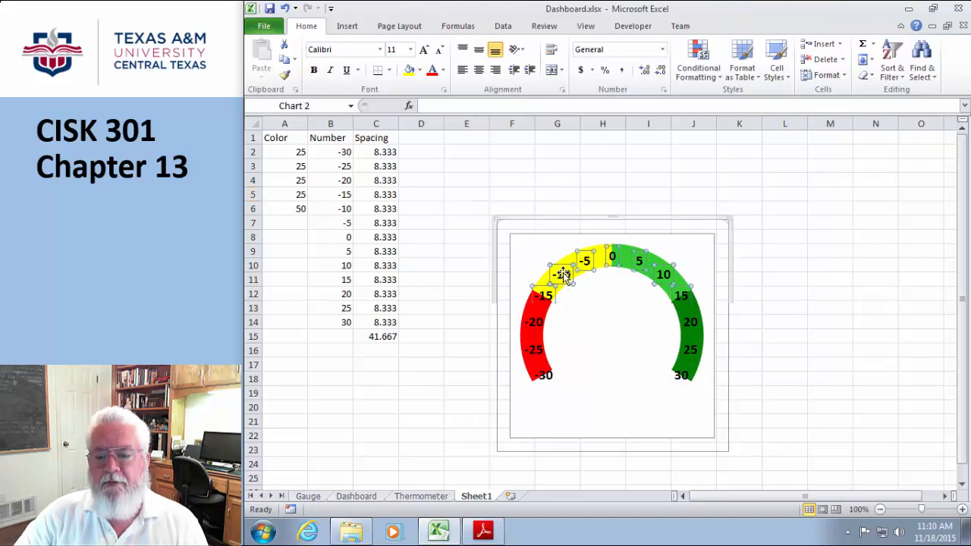
click(646, 392)
click(678, 376)
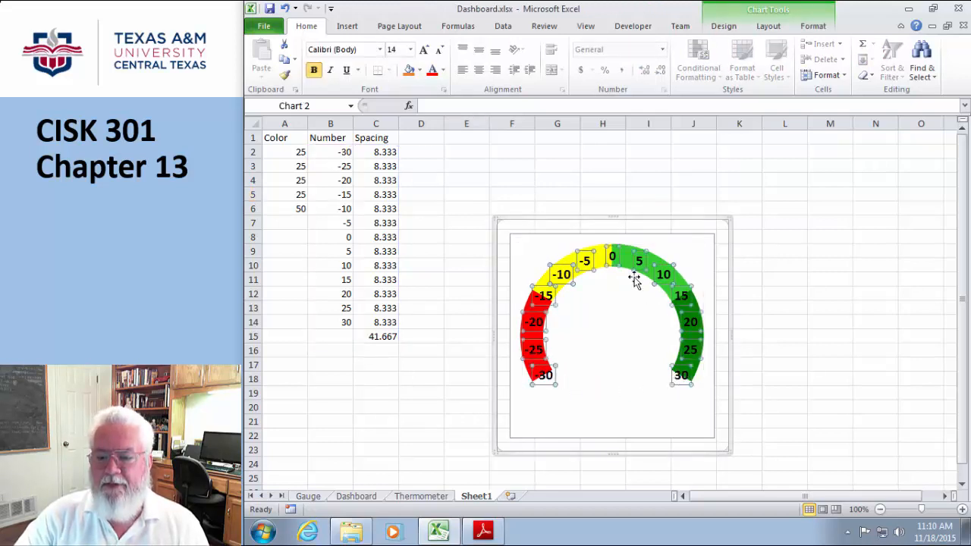
click(569, 260)
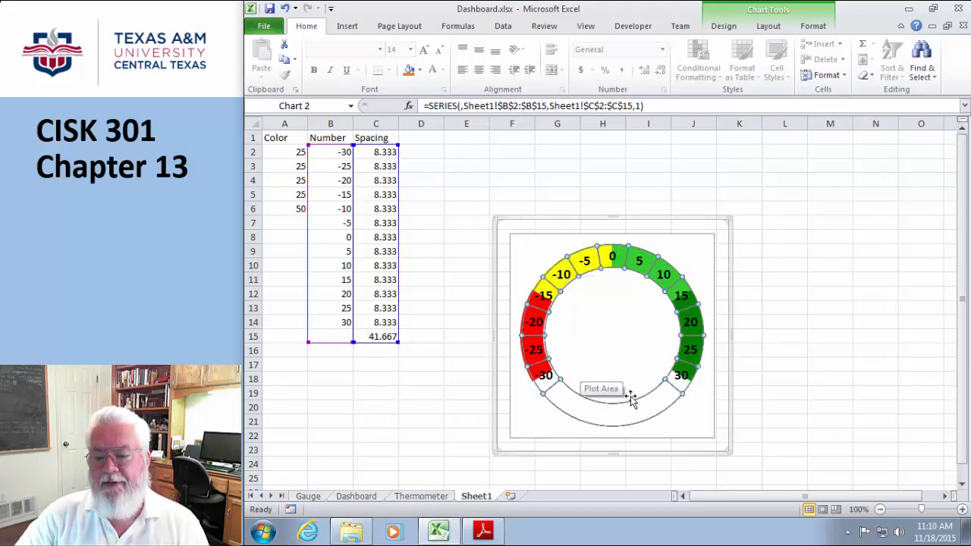
right_click(552, 389)
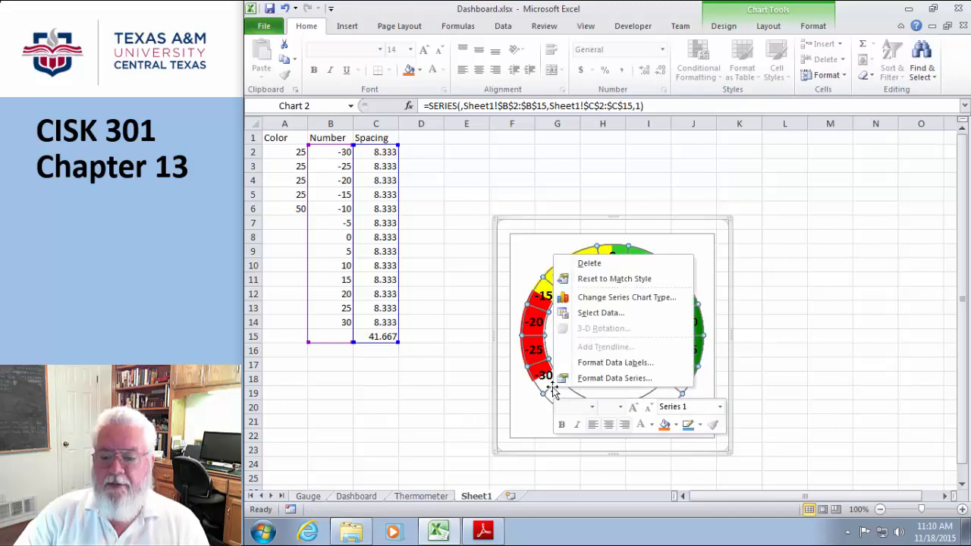
click(592, 381)
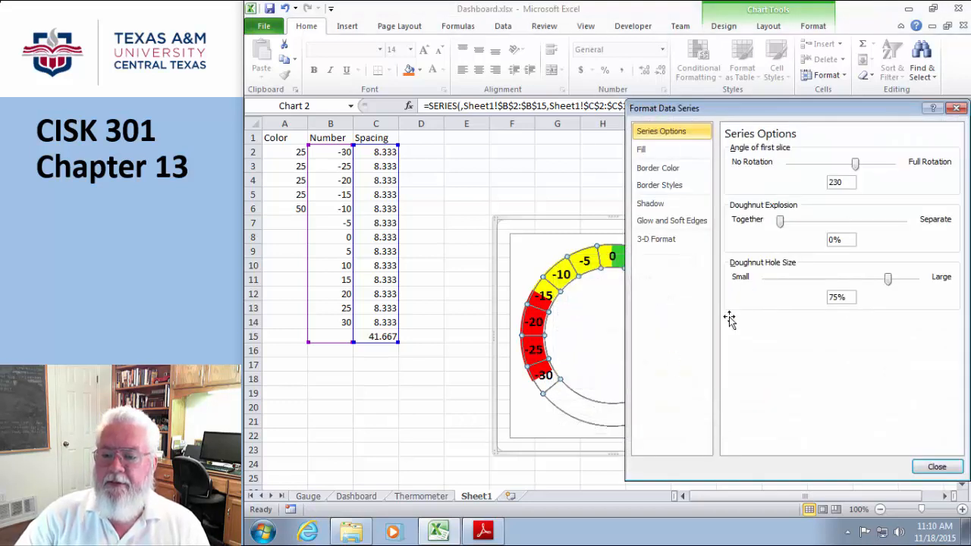
click(651, 222)
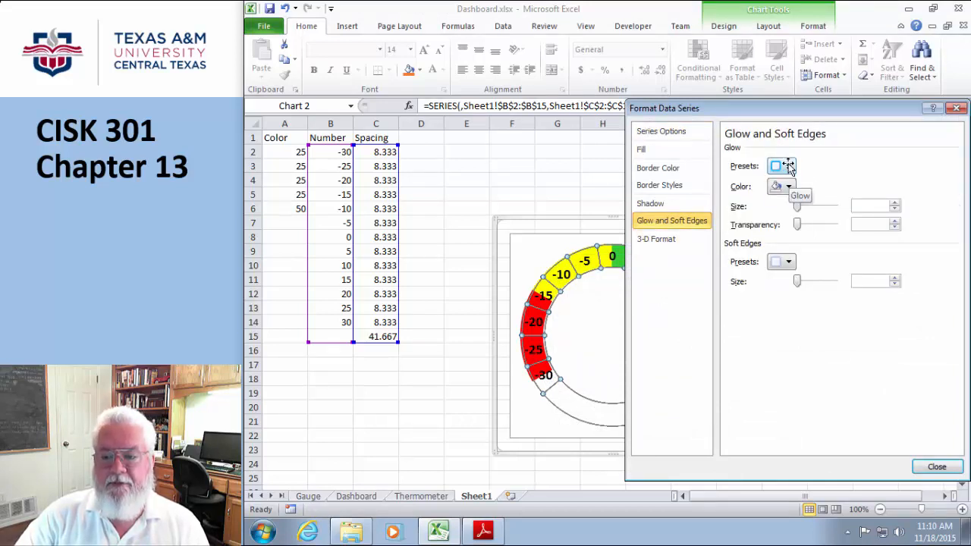
click(788, 187)
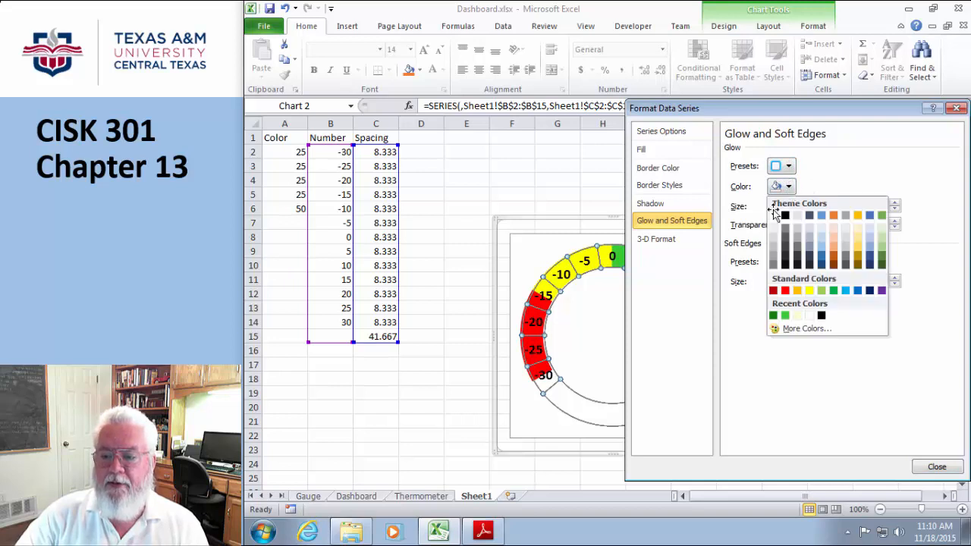
click(773, 216)
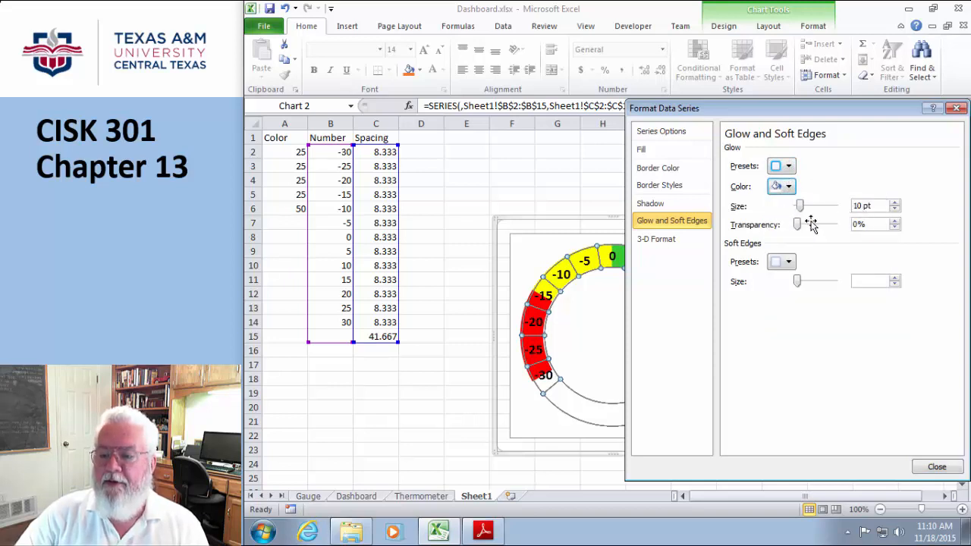
Set the series glow to 50% transparency and a size of 8 pt.
drag(798, 225, 817, 226)
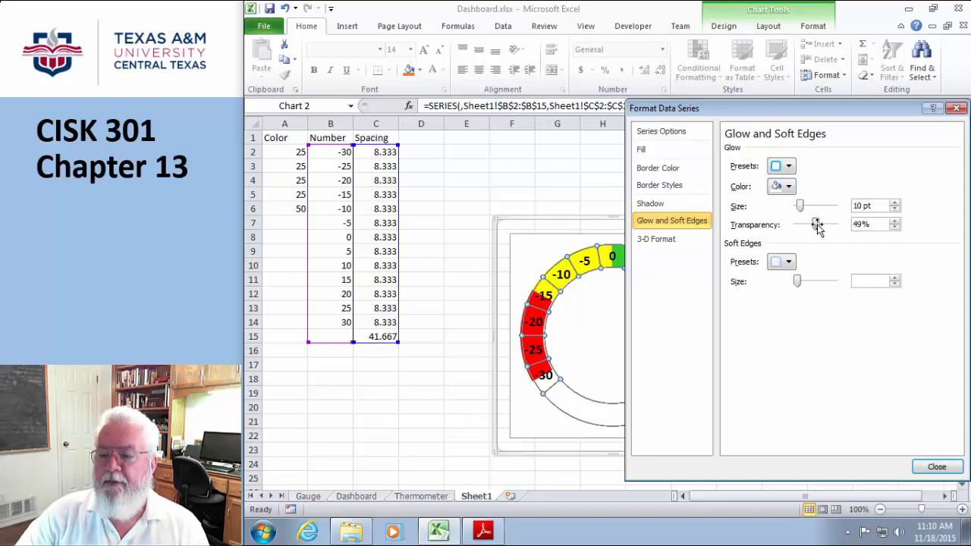
click(894, 209)
click(895, 209)
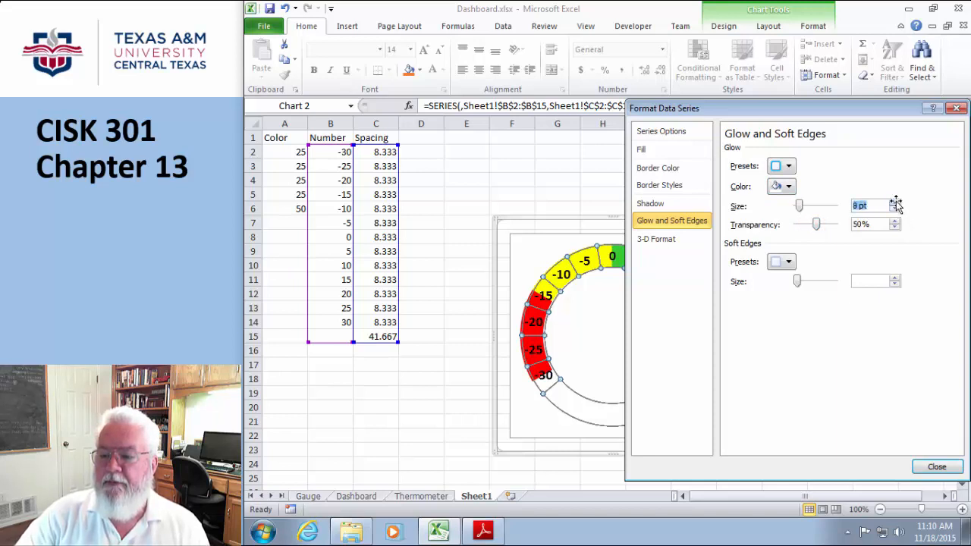
click(936, 466)
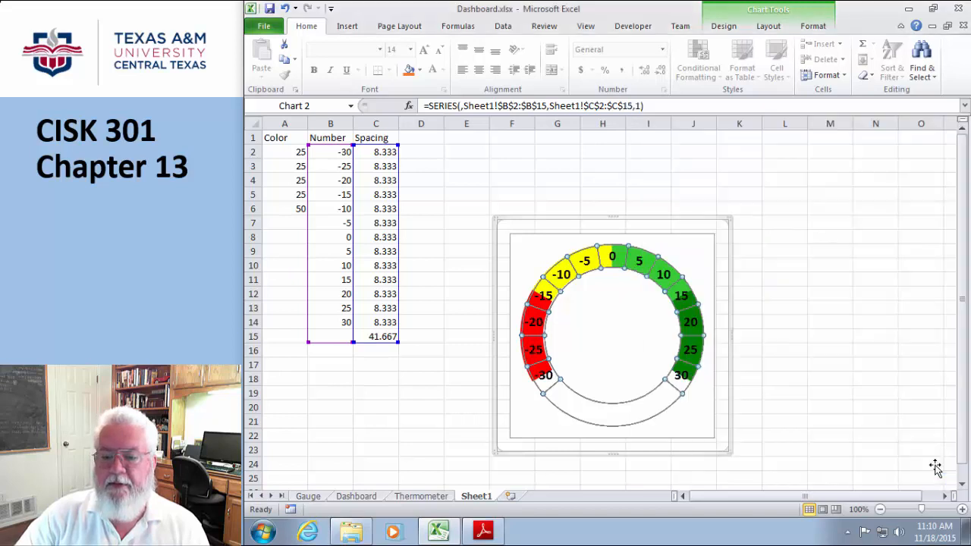
click(841, 349)
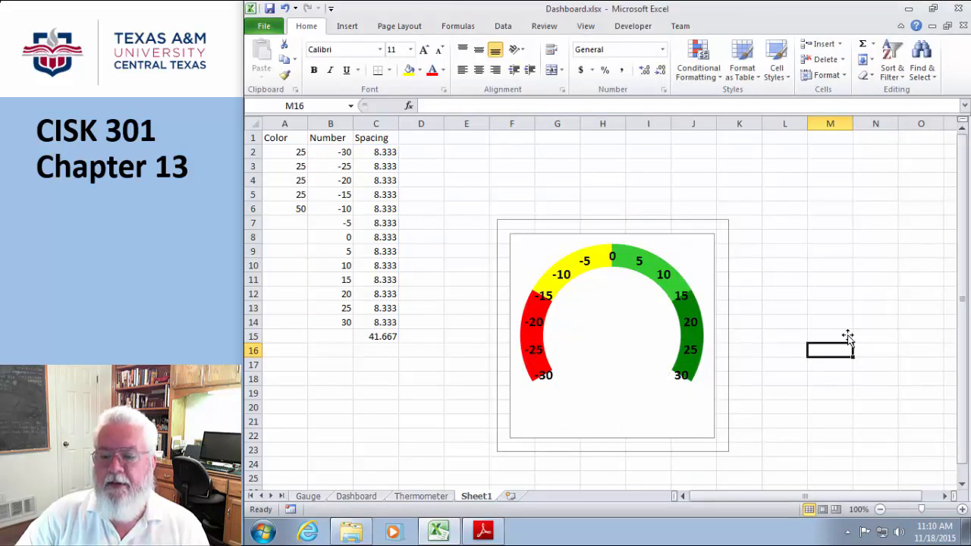
Try a pale 10 pt glow with 50% transparency on the gauge's number labels.
click(547, 382)
right_click(548, 382)
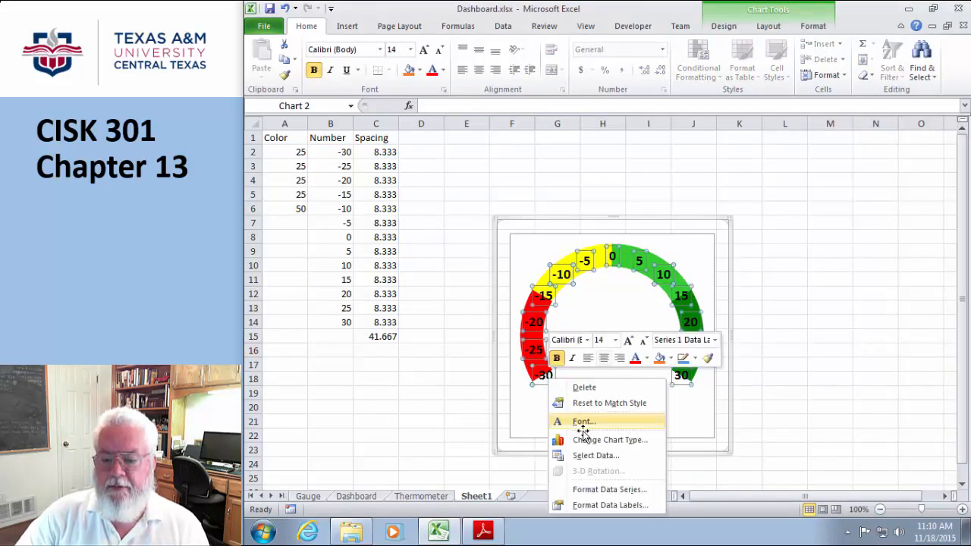
click(591, 506)
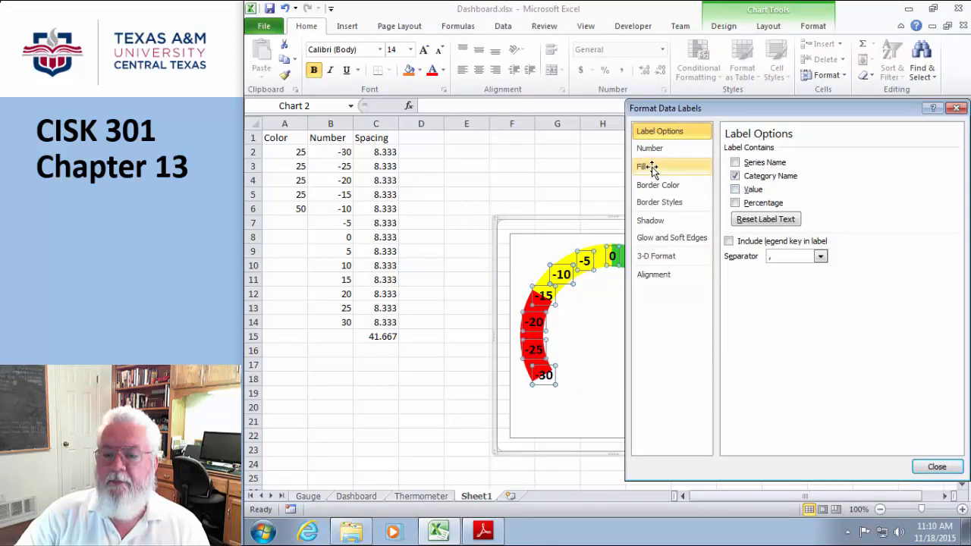
click(644, 255)
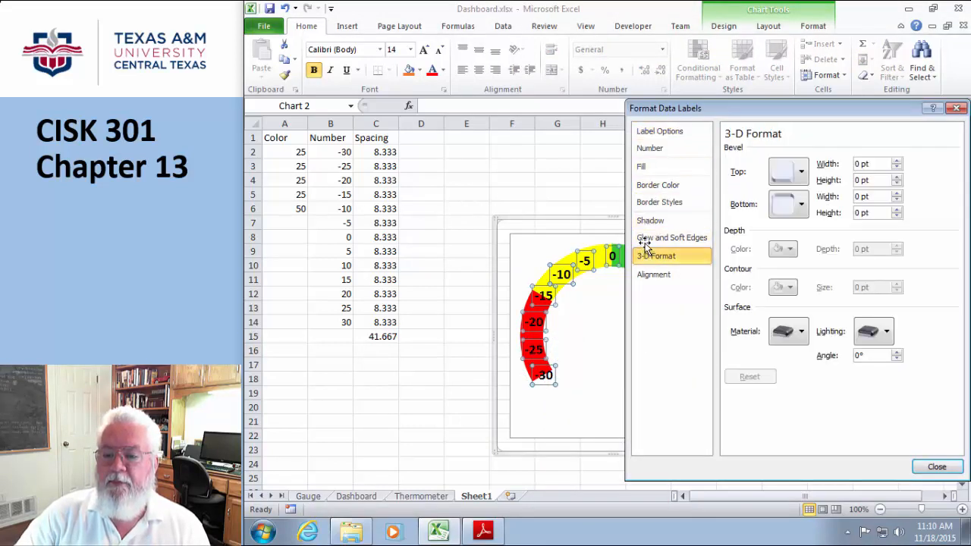
click(645, 240)
mouse_move(797, 205)
mouse_down()
mouse_move(813, 206)
mouse_move(800, 206)
mouse_up()
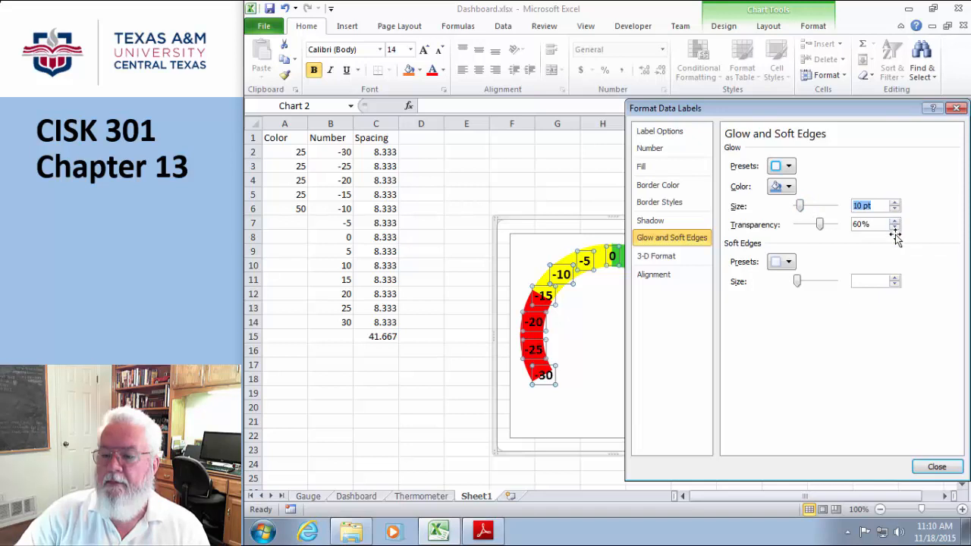
click(894, 227)
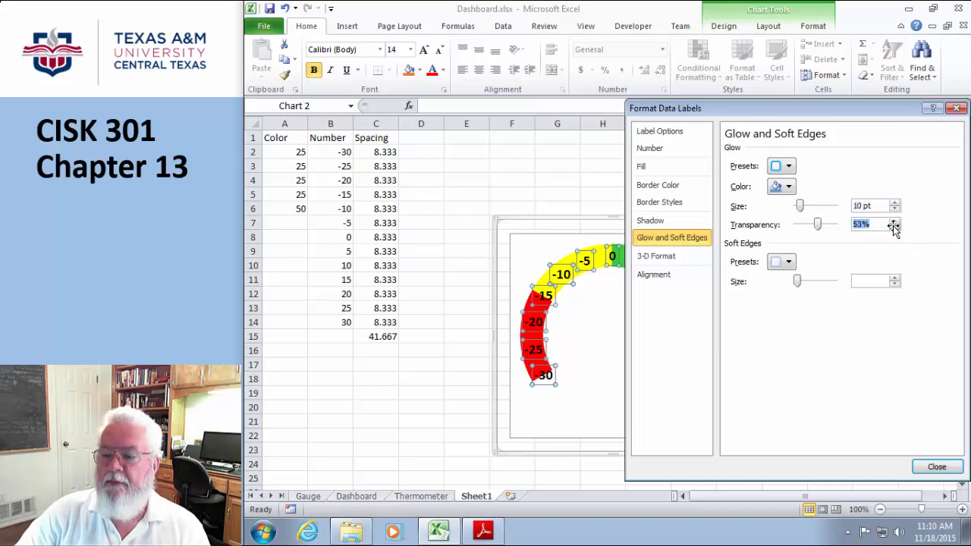
click(789, 186)
click(773, 226)
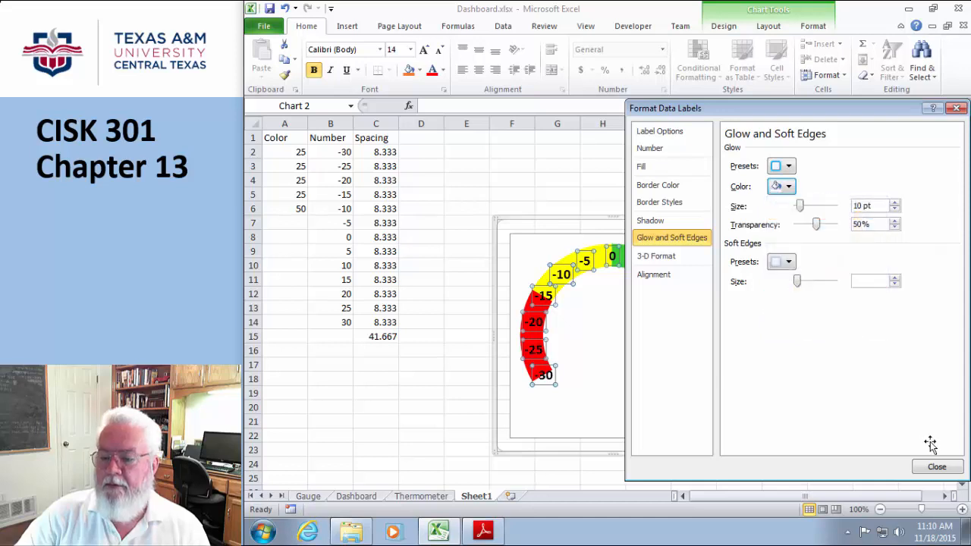
click(935, 468)
click(830, 322)
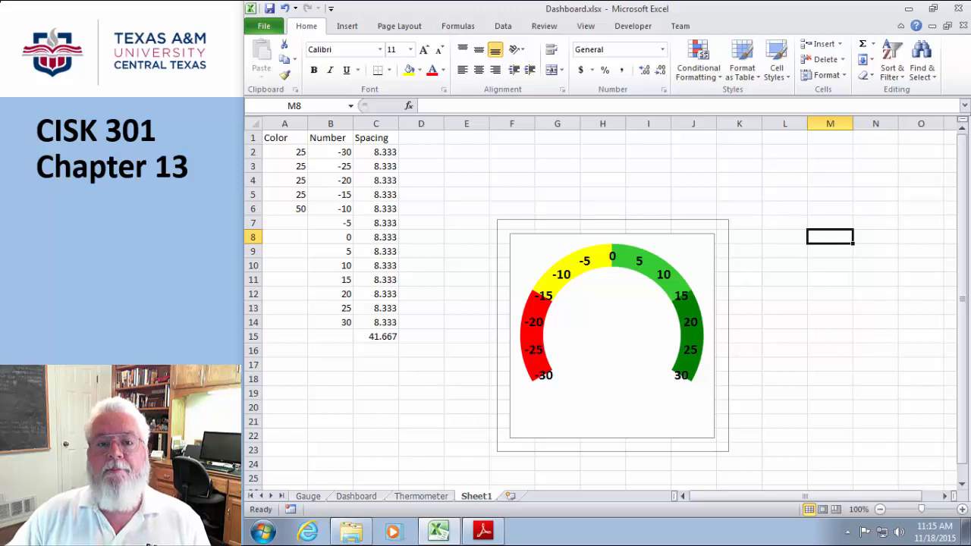
Apply the orange 8 pt glow preset to the gauge's number labels.
click(547, 379)
right_click(546, 379)
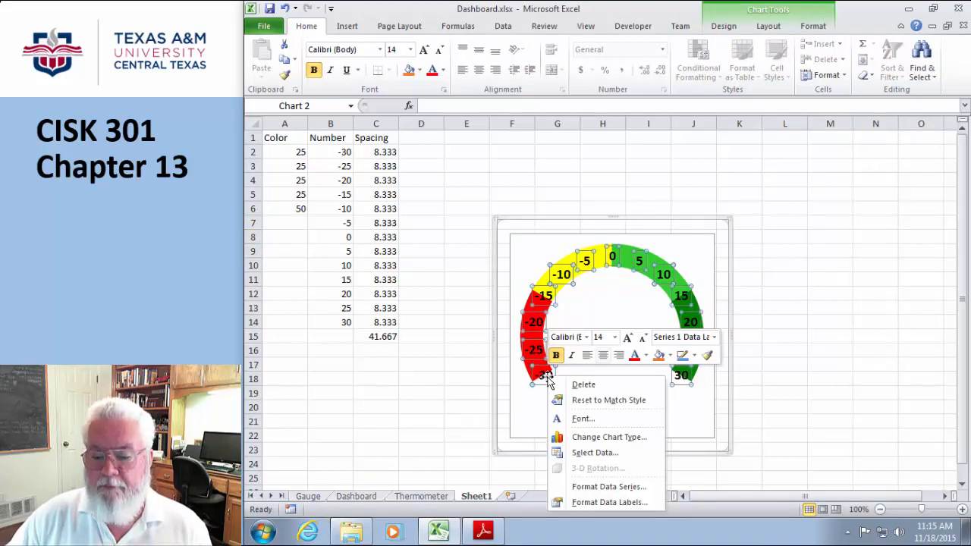
click(606, 502)
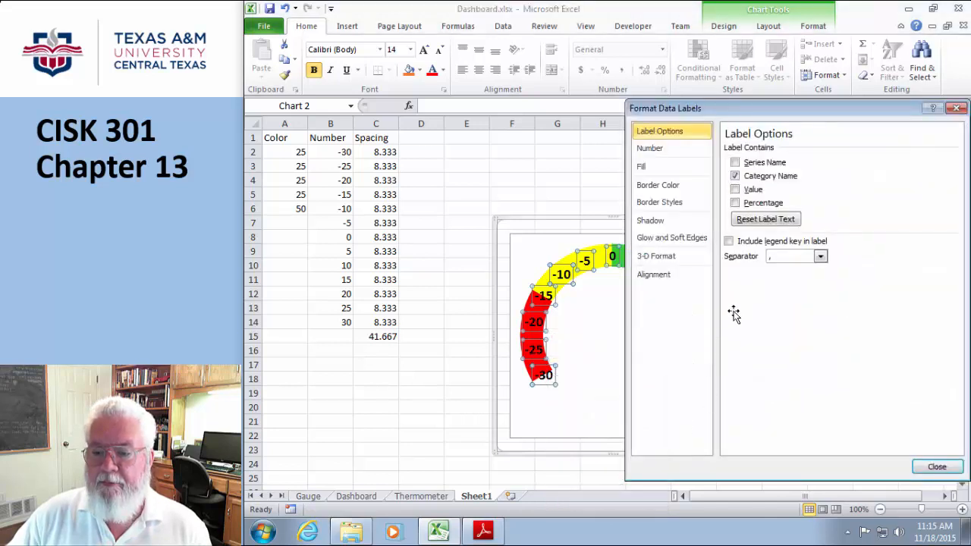
click(661, 238)
click(785, 168)
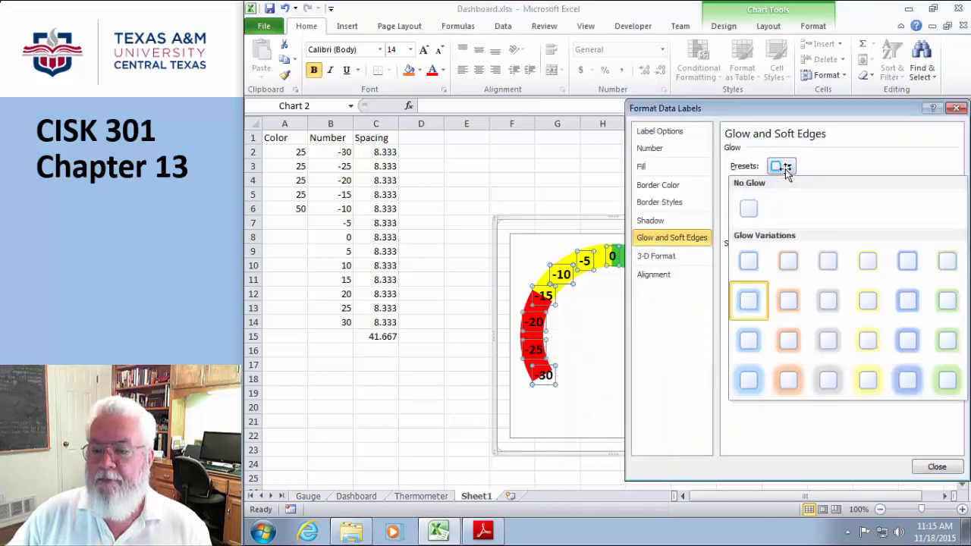
click(788, 301)
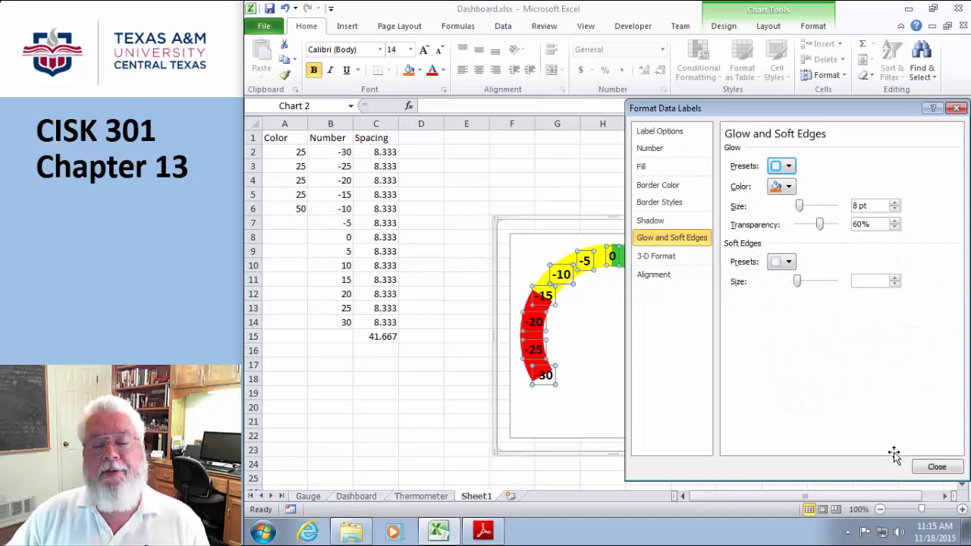
click(938, 468)
click(530, 194)
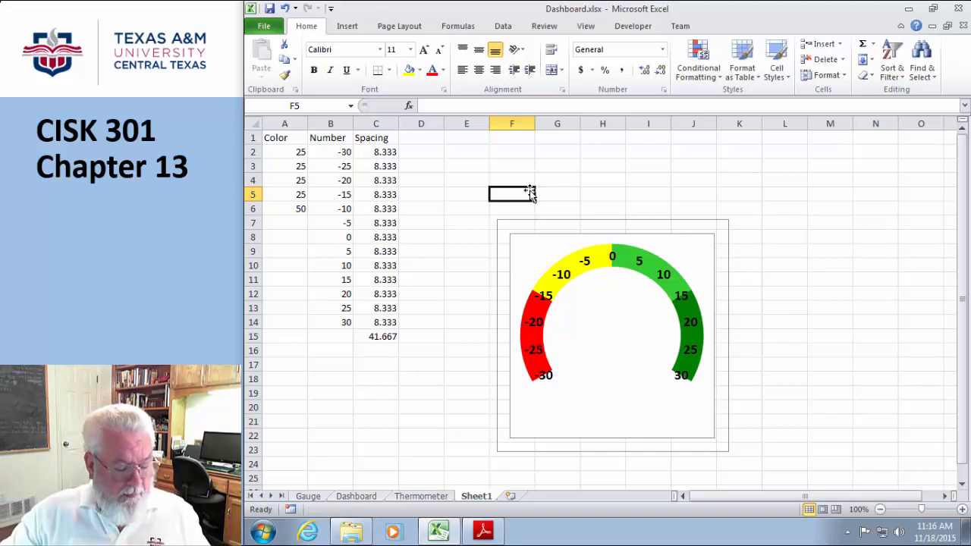
Enter the heading Needle in D1 and the labels Value, Min and Max in D2 to D4.
click(418, 143)
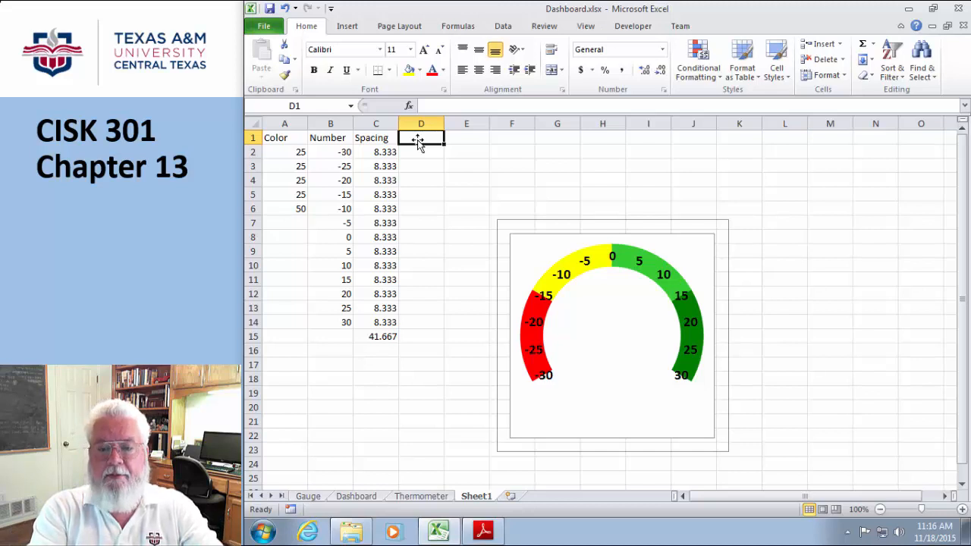
text(Need)
text(le)
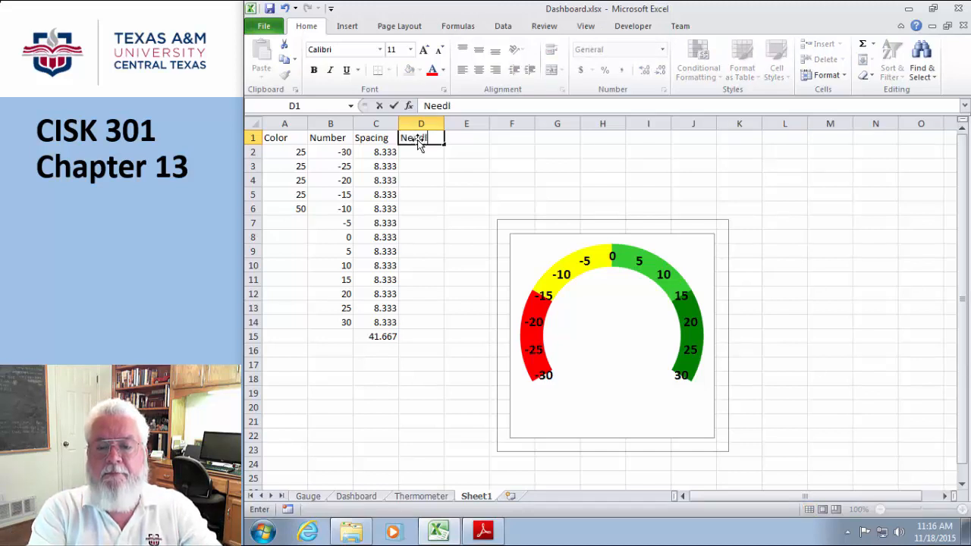
click(422, 157)
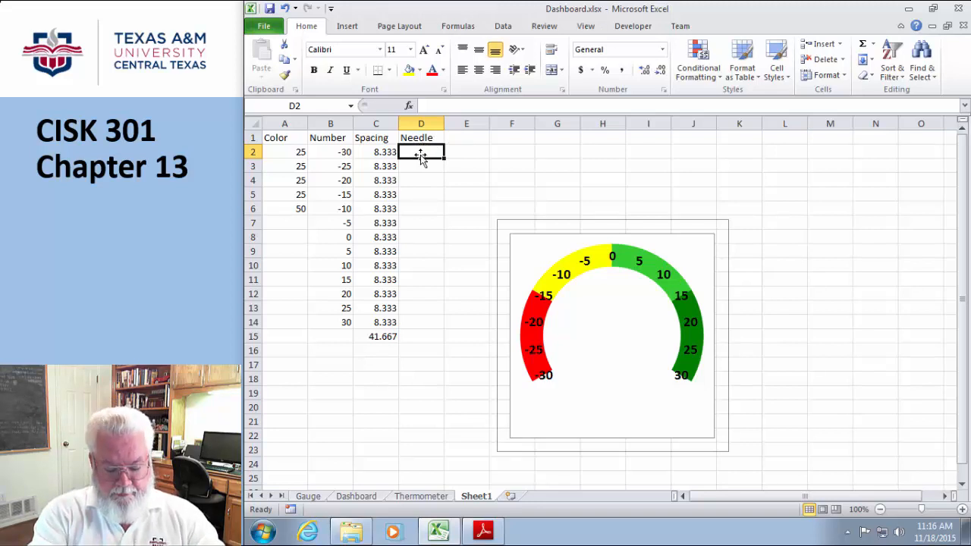
text(Value)
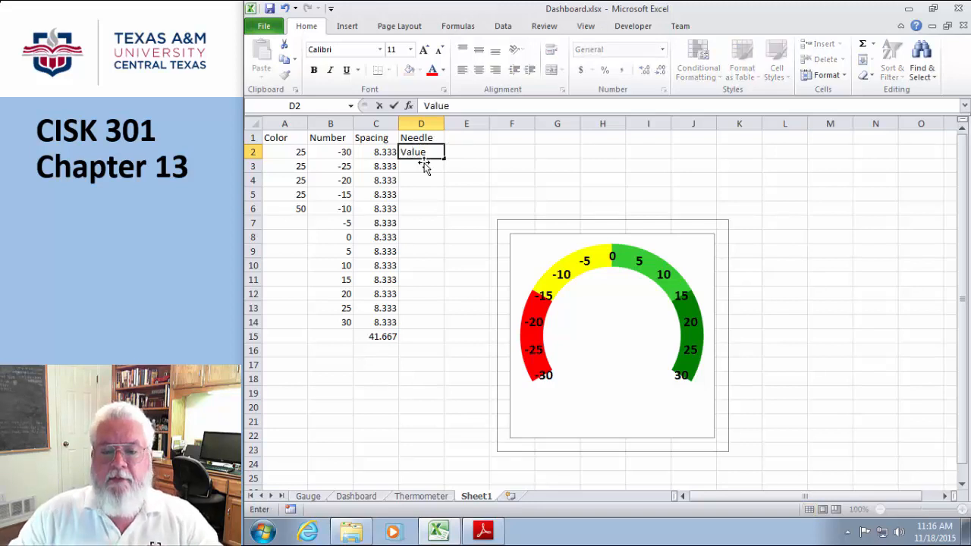
click(421, 169)
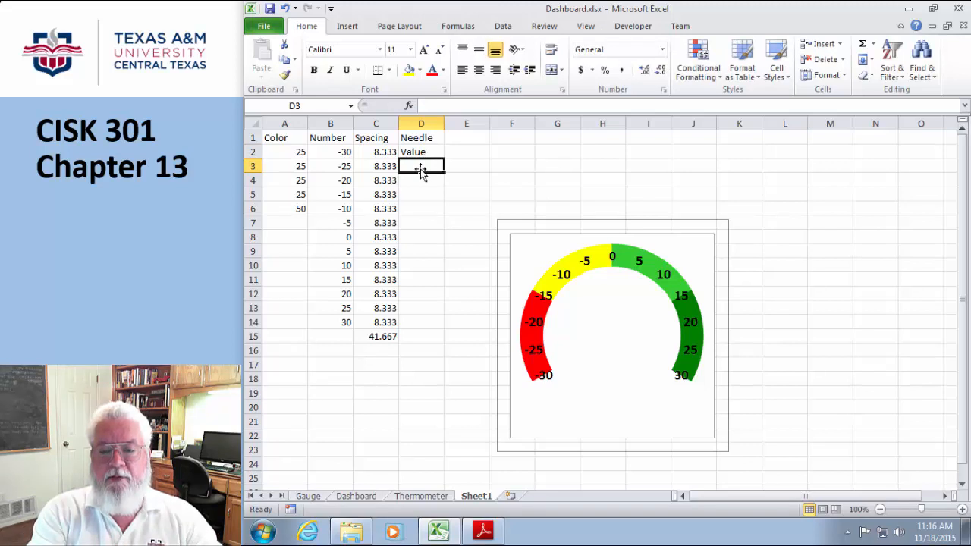
text(M)
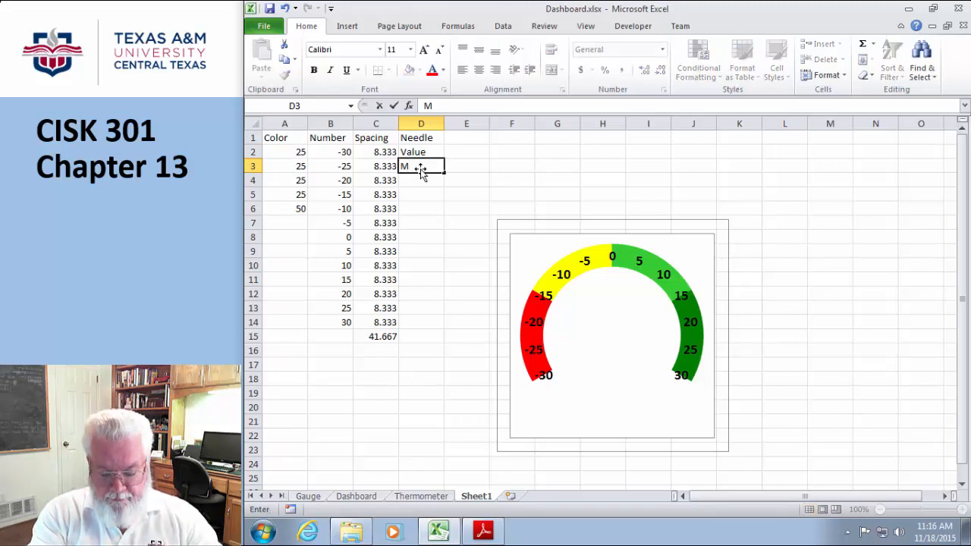
text(in)
click(419, 184)
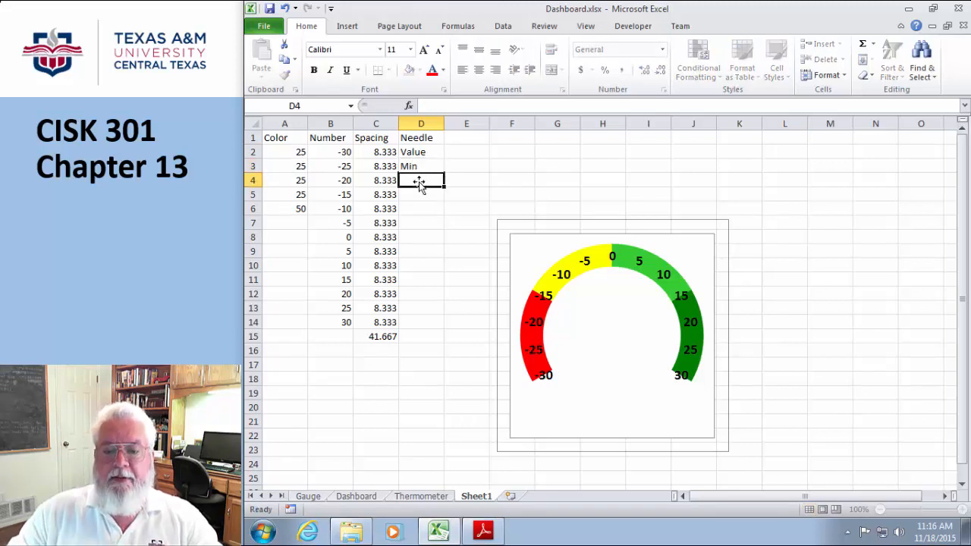
text(Max)
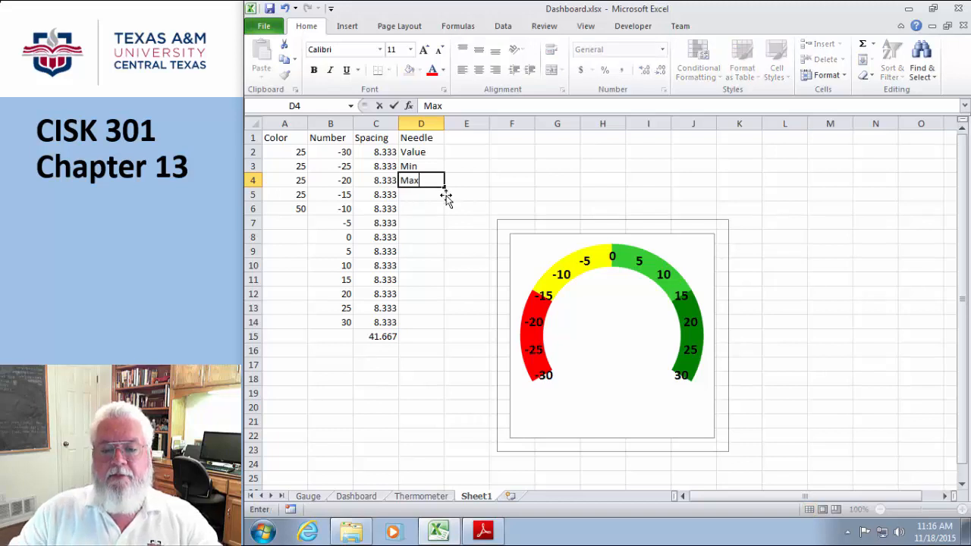
Enter -30 as the needle's minimum in E3 and 30 as its maximum in E4.
click(464, 166)
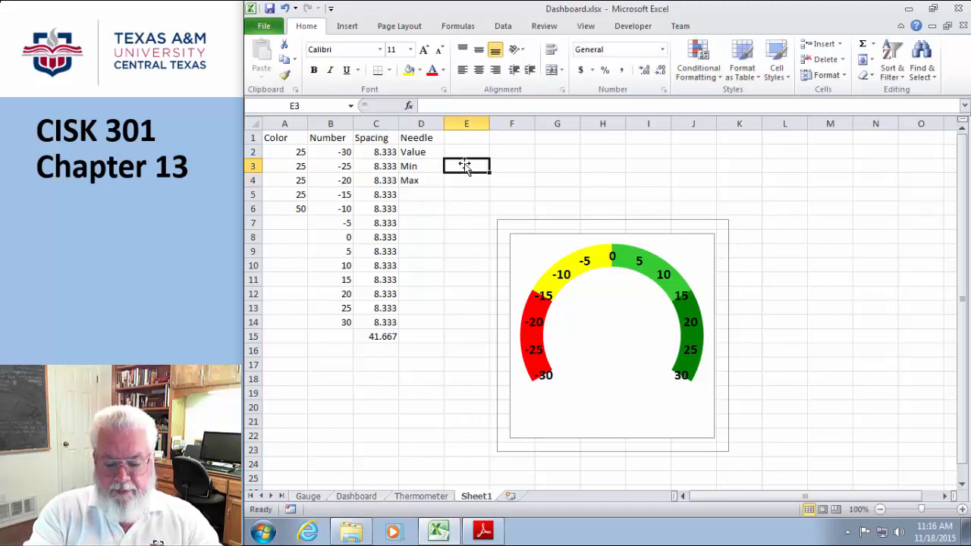
text(-30)
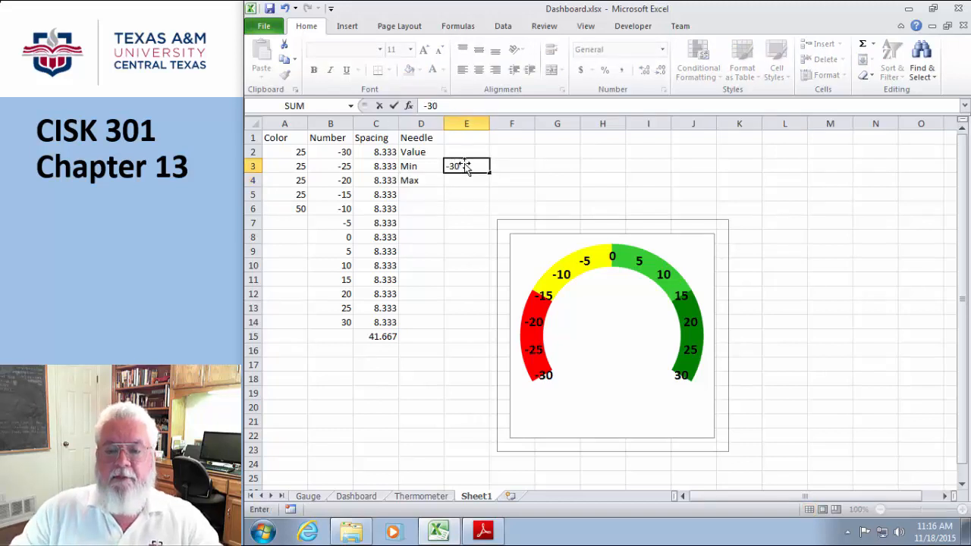
click(457, 185)
text(30)
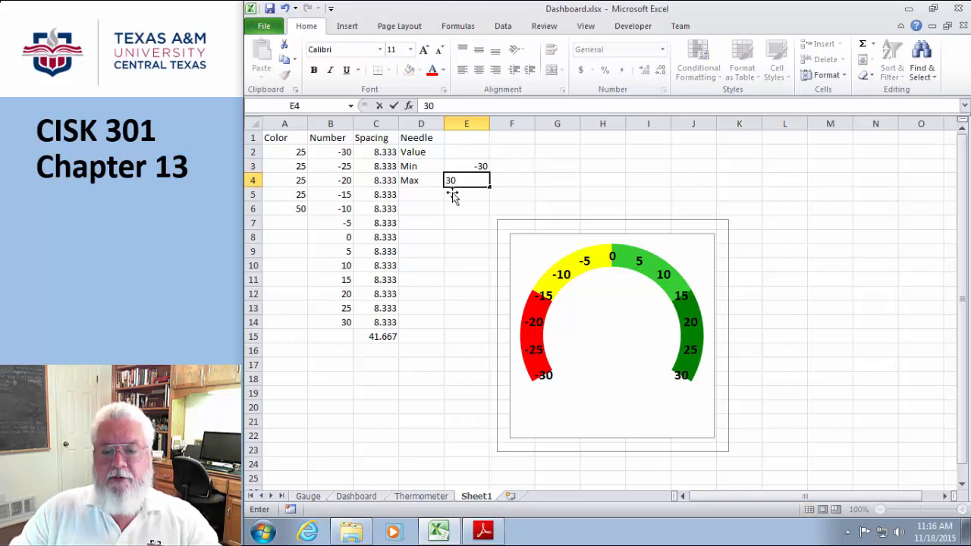
Enter 0 as the needle's value in E2 and add the label Cropped in D5.
key(Return)
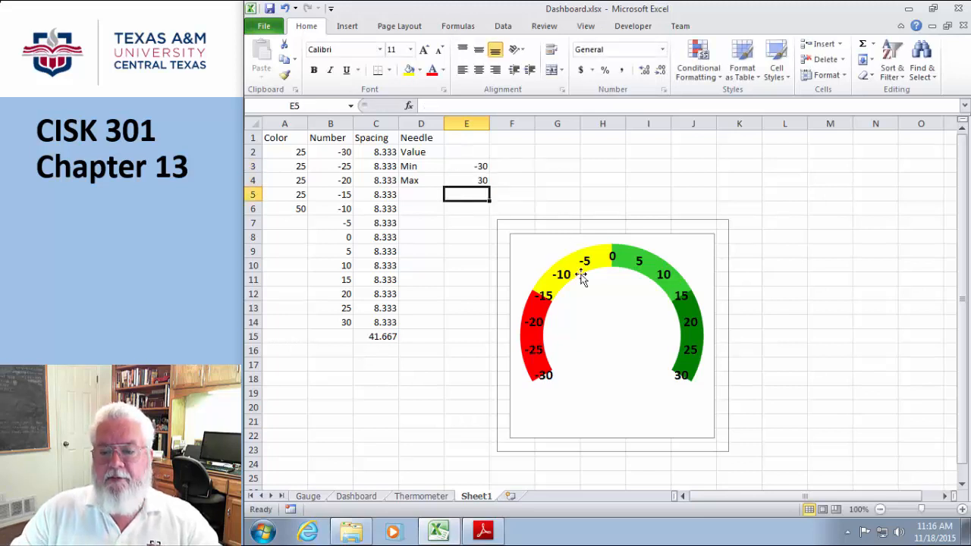
click(480, 154)
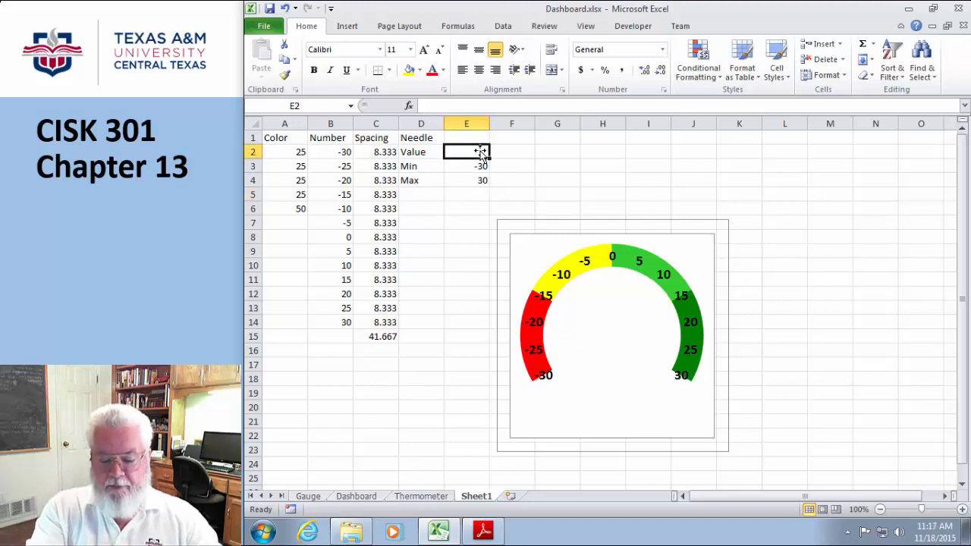
text(0)
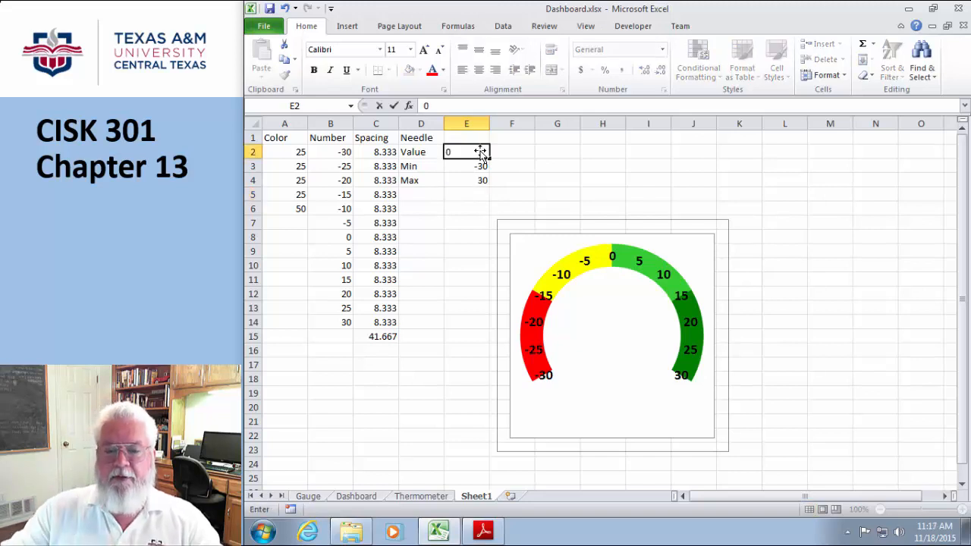
click(462, 208)
click(417, 199)
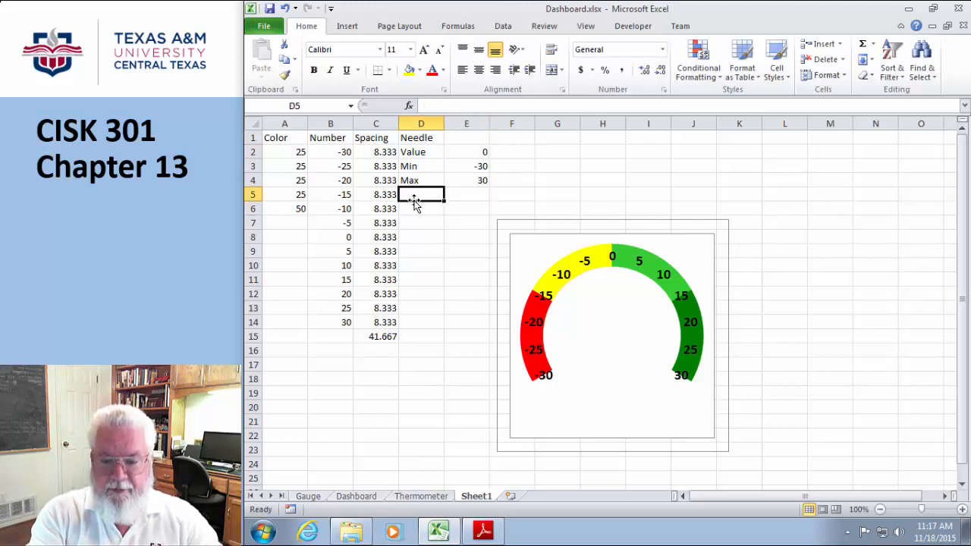
text(Cropped)
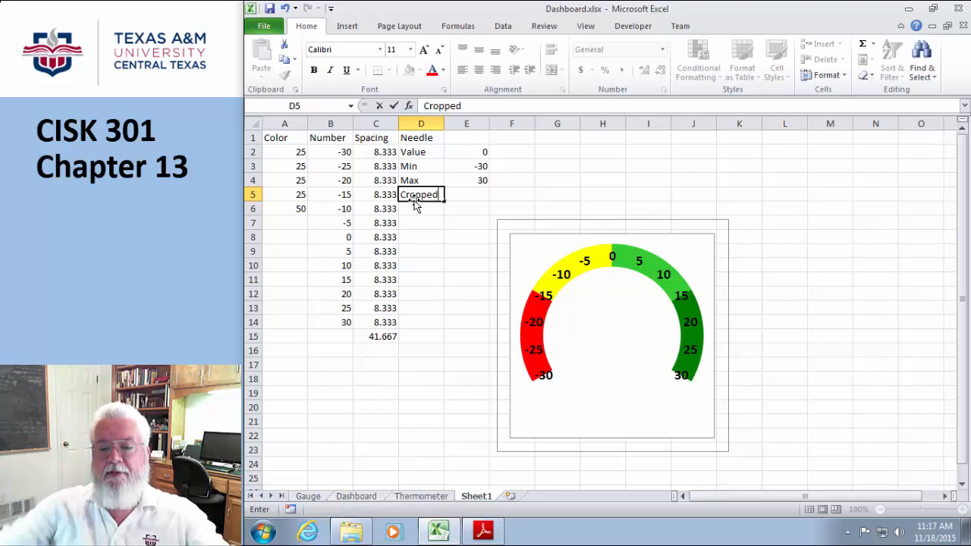
Begin an IF formula in E5 that returns the minimum in E3 when E2<E3.
click(470, 195)
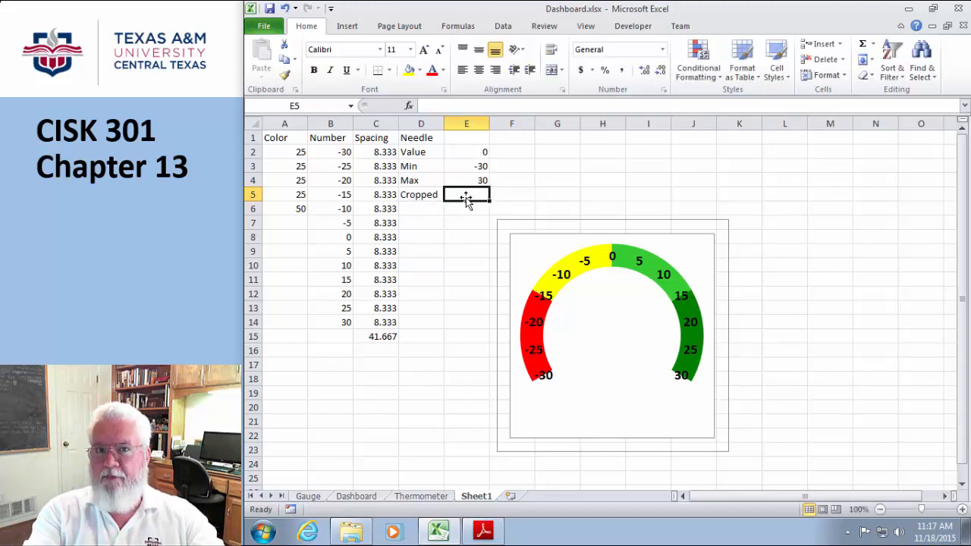
text(-)
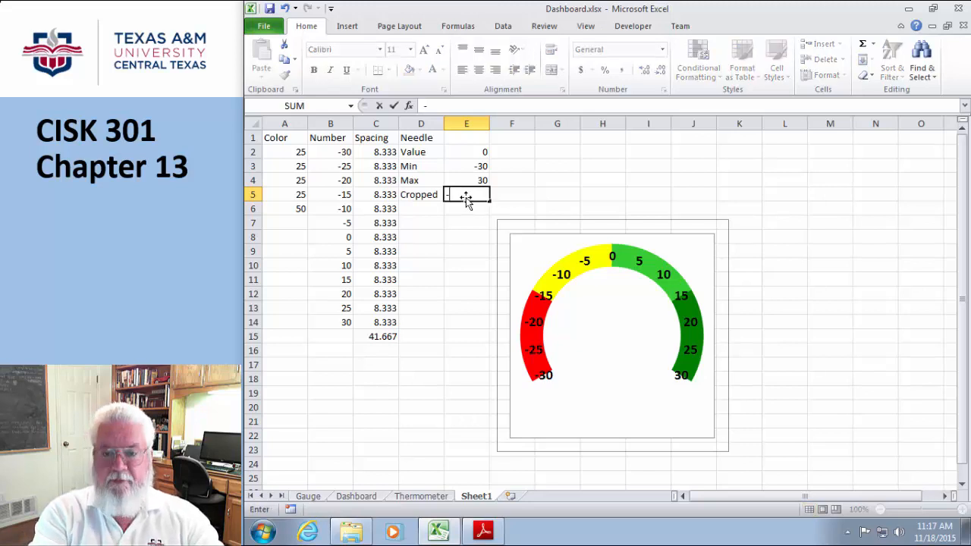
key(BackSpace)
text(=if)
key(BackSpace)
key(BackSpace)
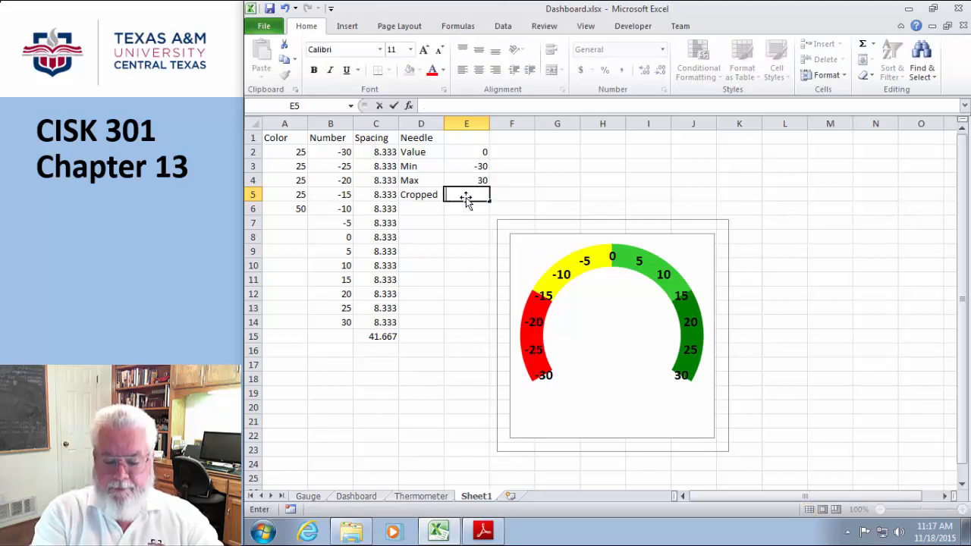
text(o)
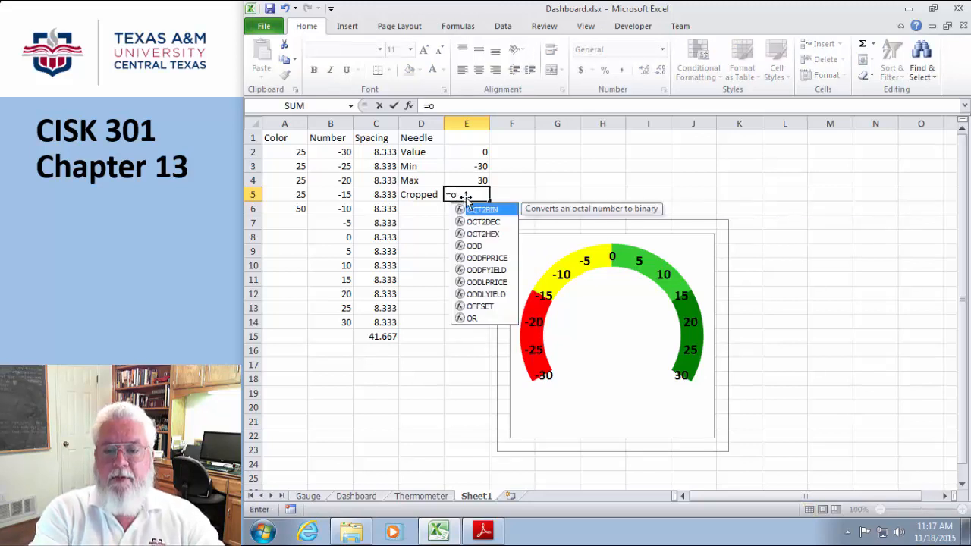
key(BackSpace)
text(if()
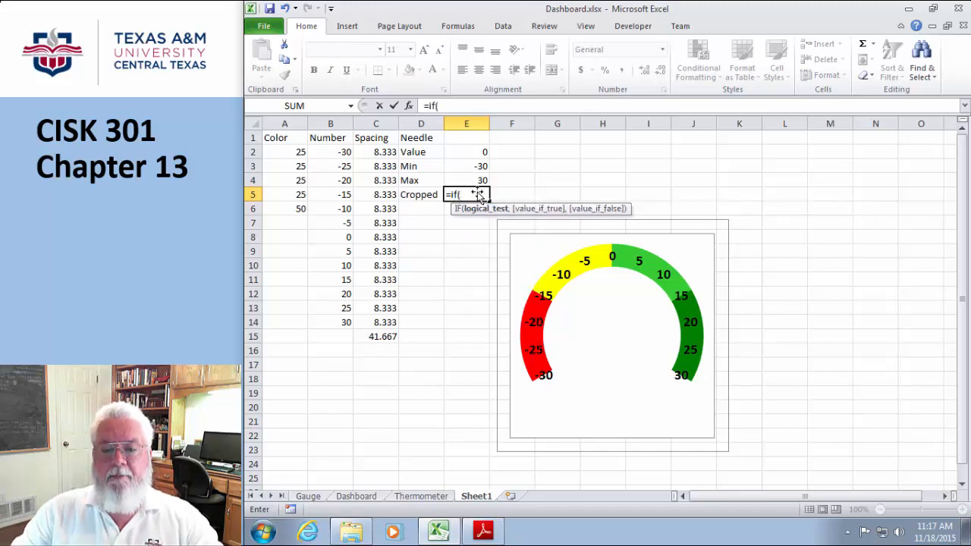
click(481, 154)
text(<)
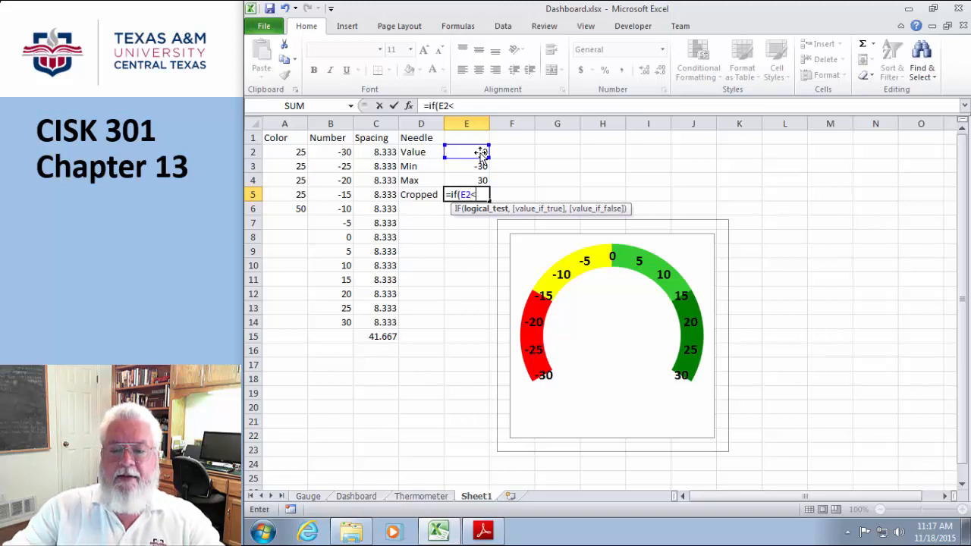
click(476, 167)
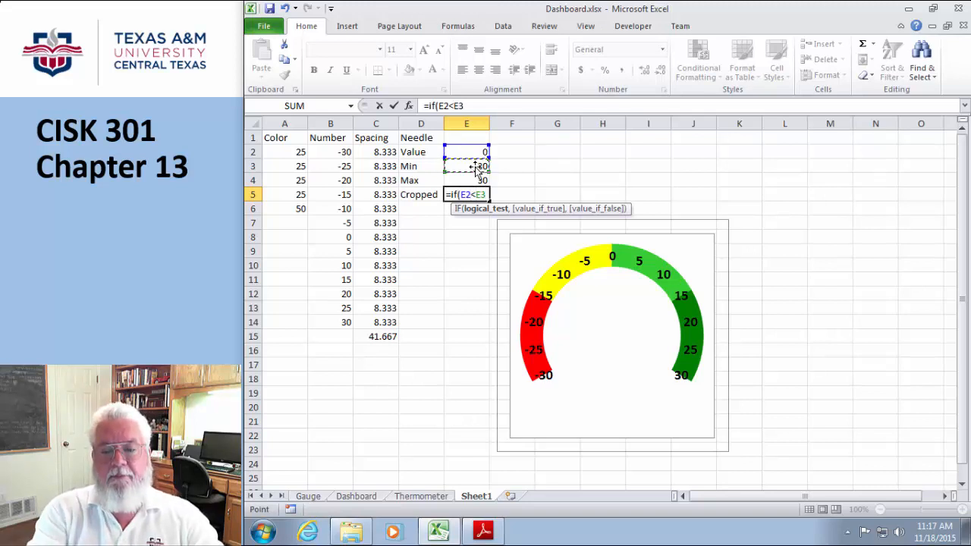
text(,)
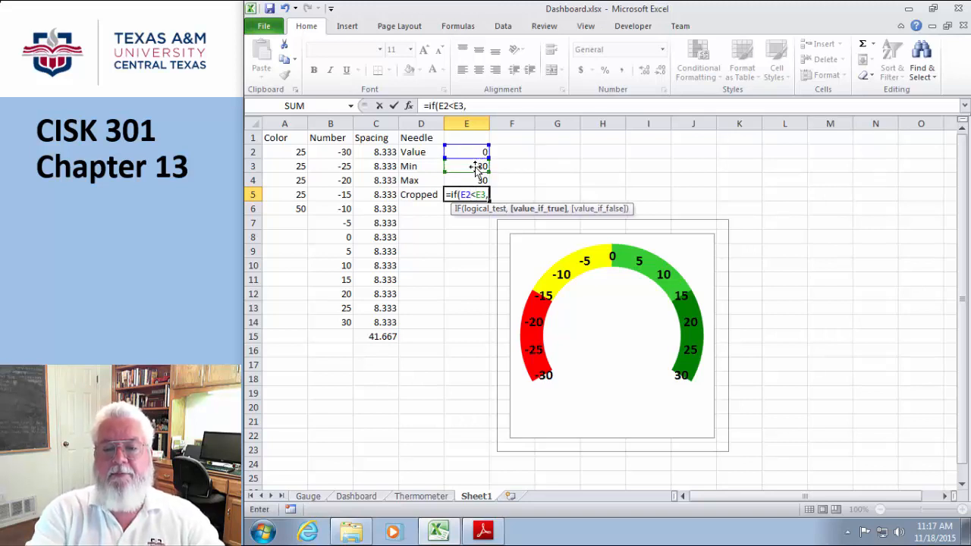
click(476, 167)
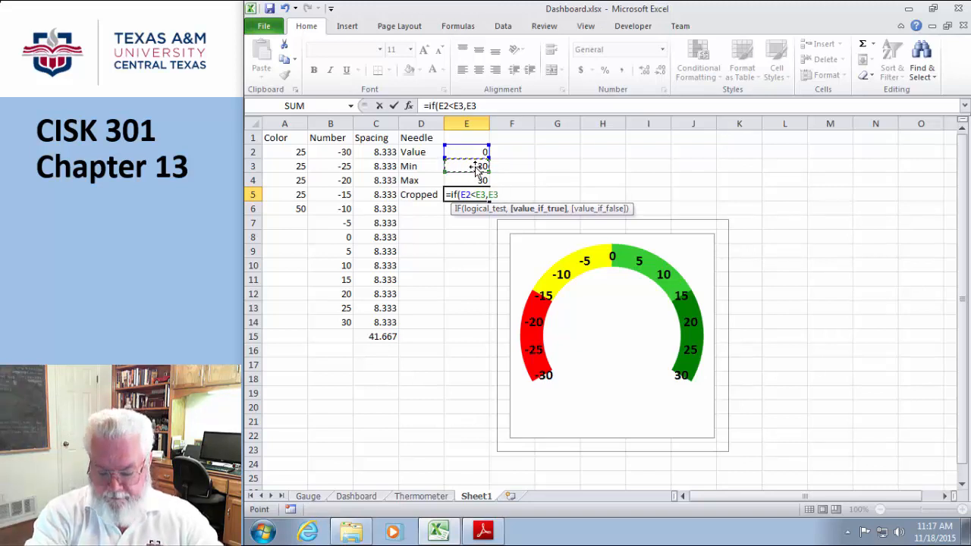
text(,)
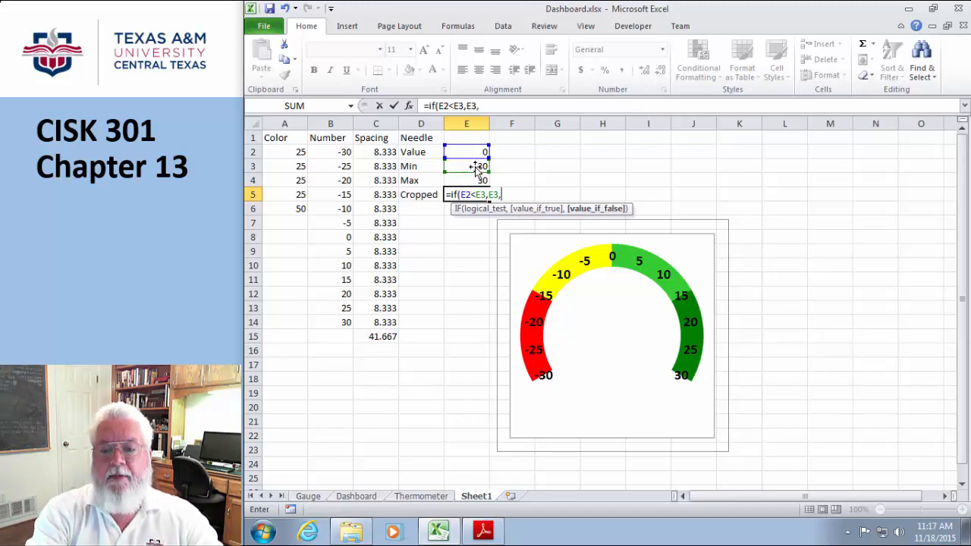
Complete the Cropped formula with the nested condition IF(E2>E4,E4,E2), accepting the correction that adds the missing closing parenthesis.
text(if()
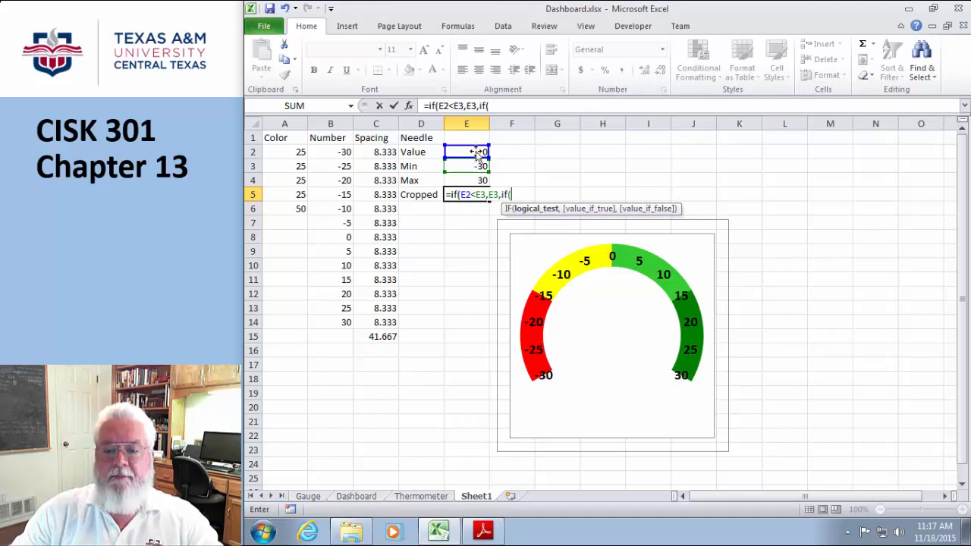
click(476, 151)
text(>)
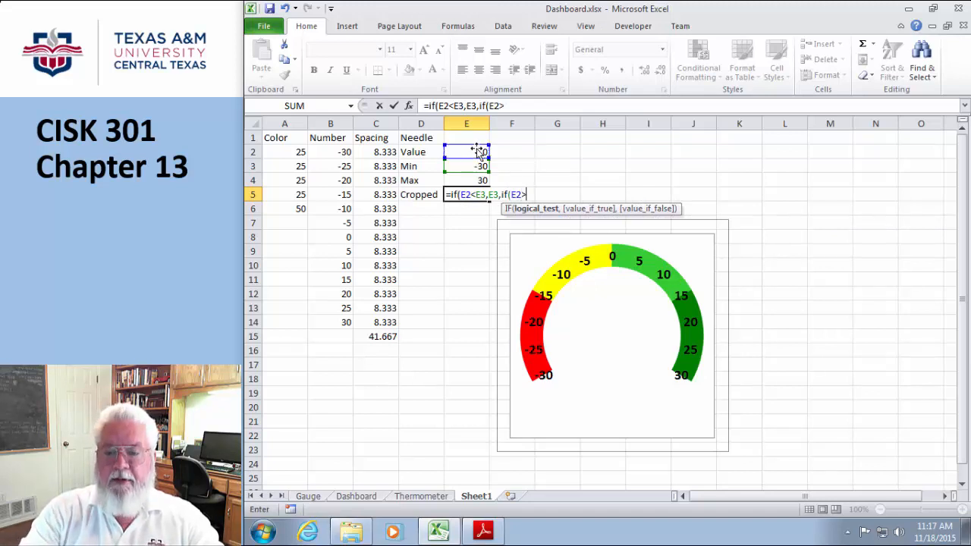
click(470, 180)
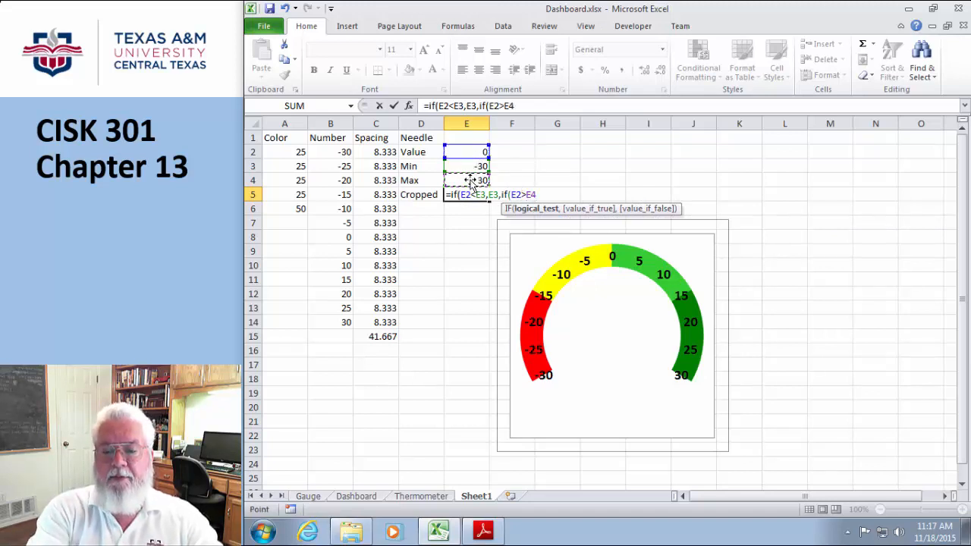
text(,)
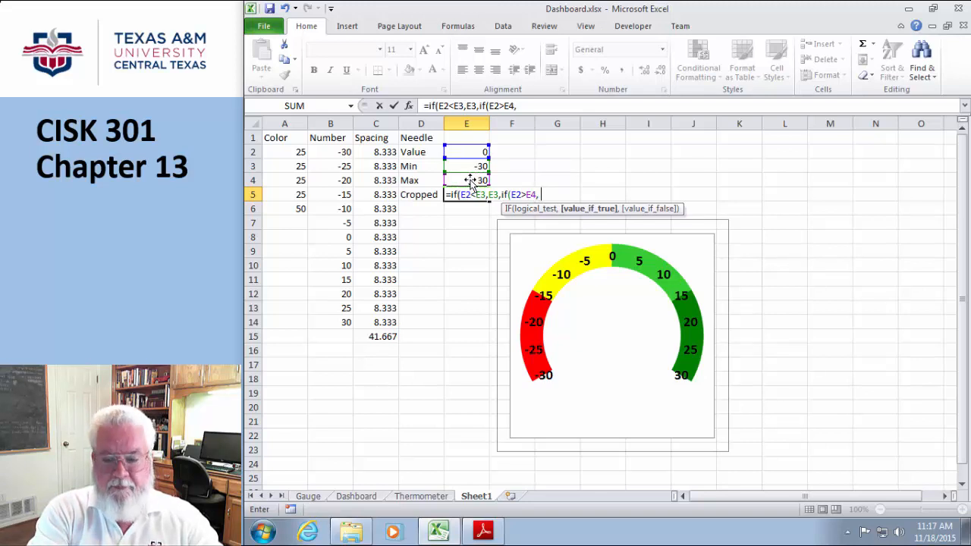
text(30)
key(BackSpace)
key(BackSpace)
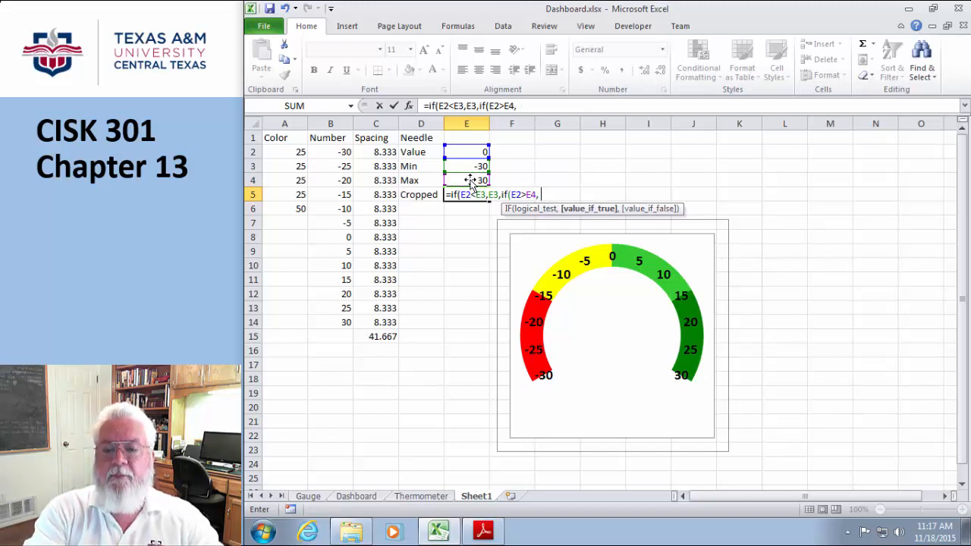
click(470, 180)
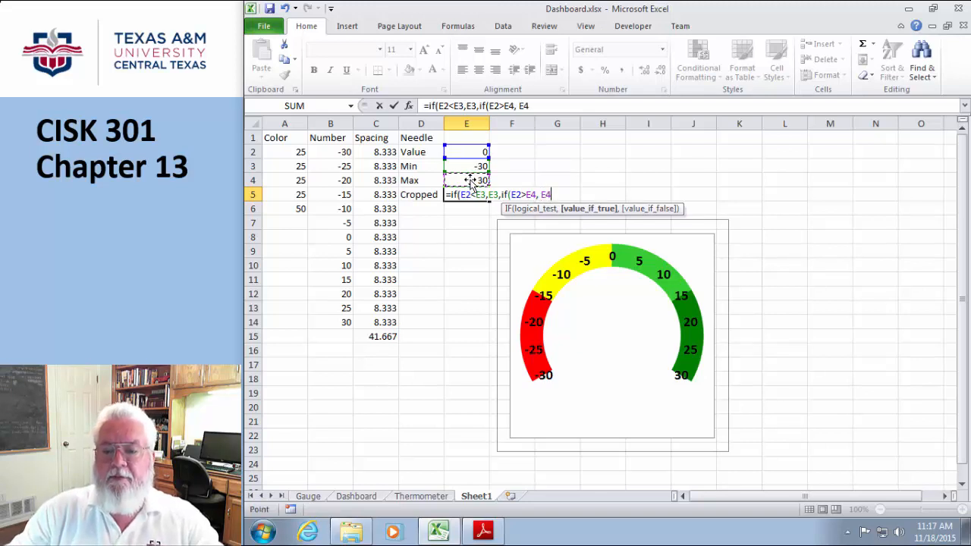
text(,)
click(477, 153)
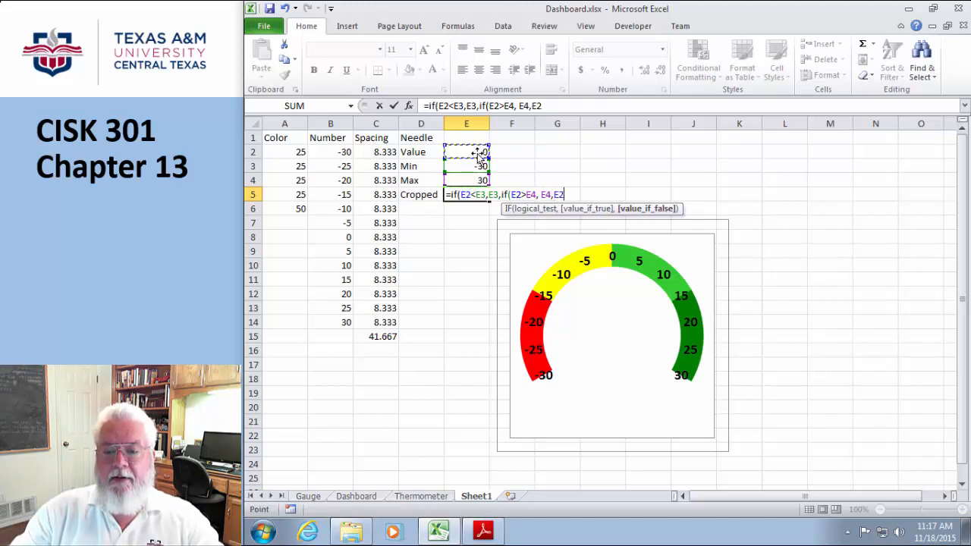
text())
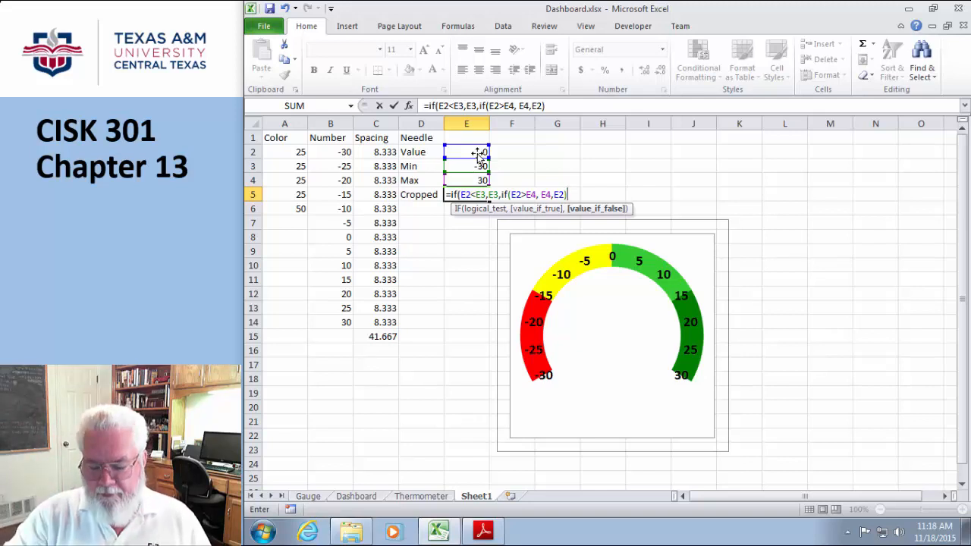
key(Return)
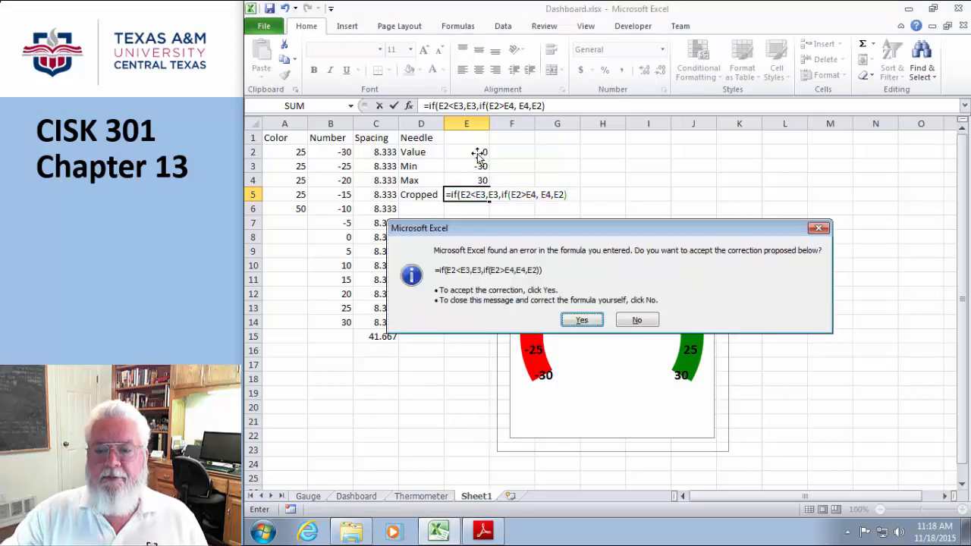
click(582, 320)
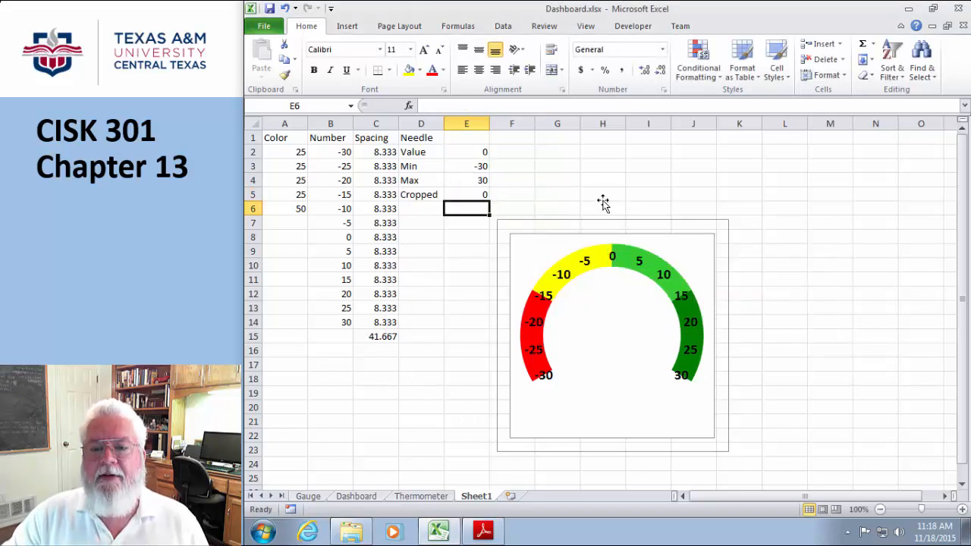
click(480, 195)
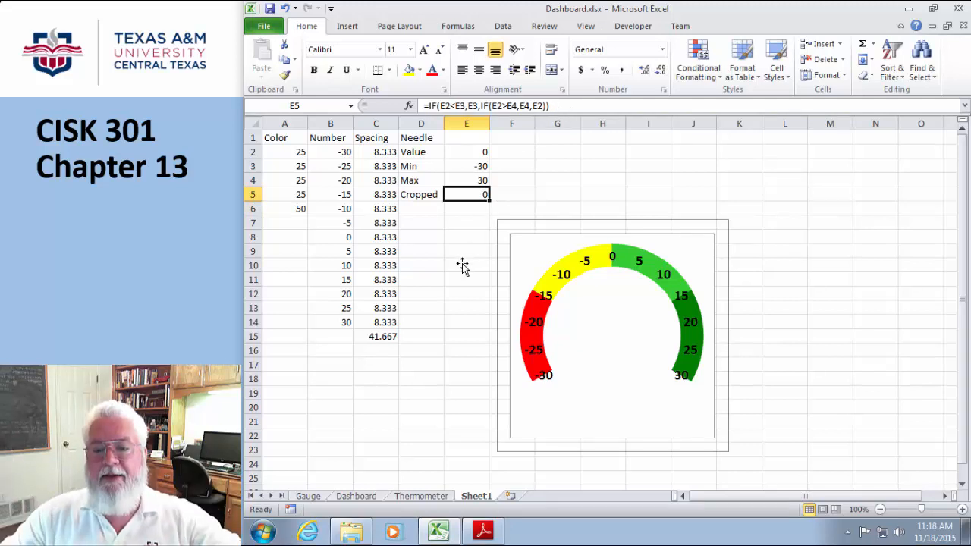
Test the Cropped formula by setting the needle's value in E2 to 100, -45 and 23 in turn.
click(480, 153)
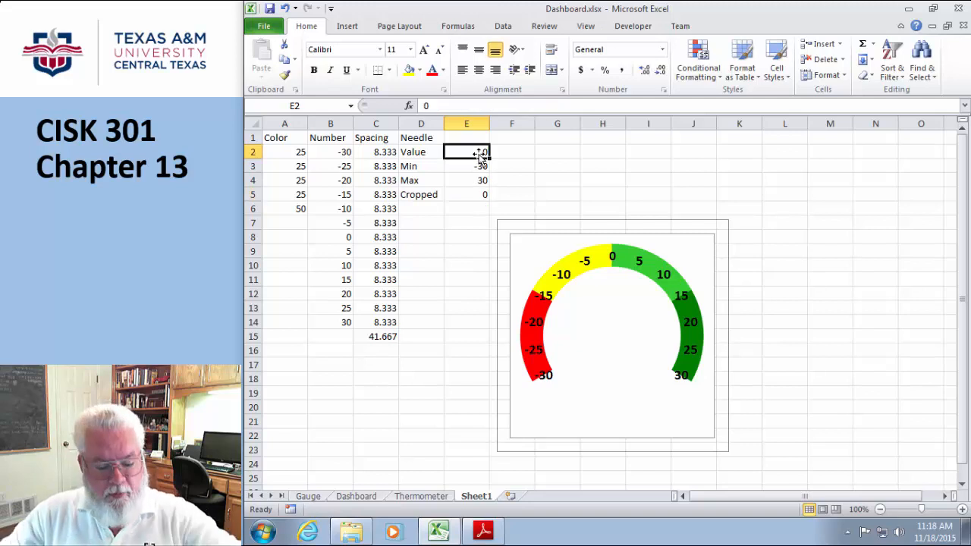
text(100)
click(467, 256)
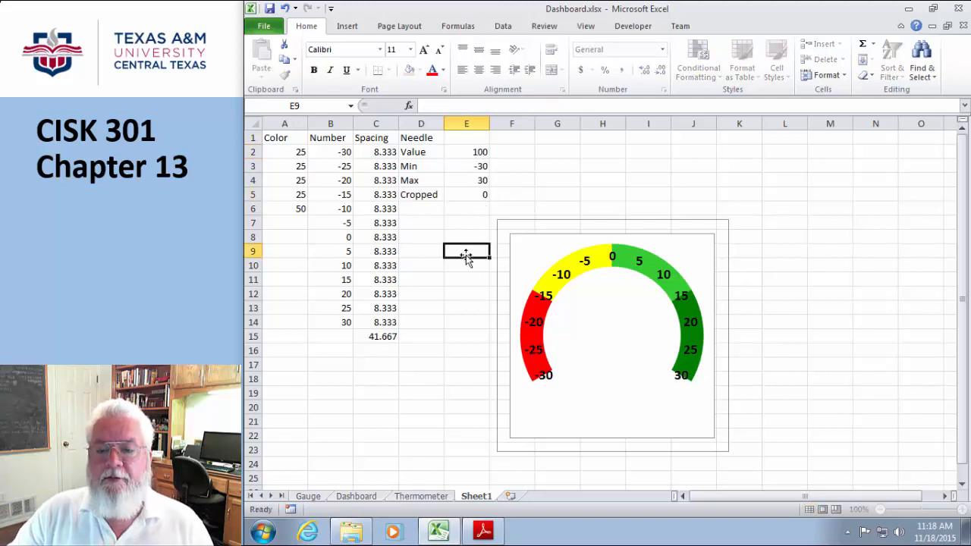
click(485, 153)
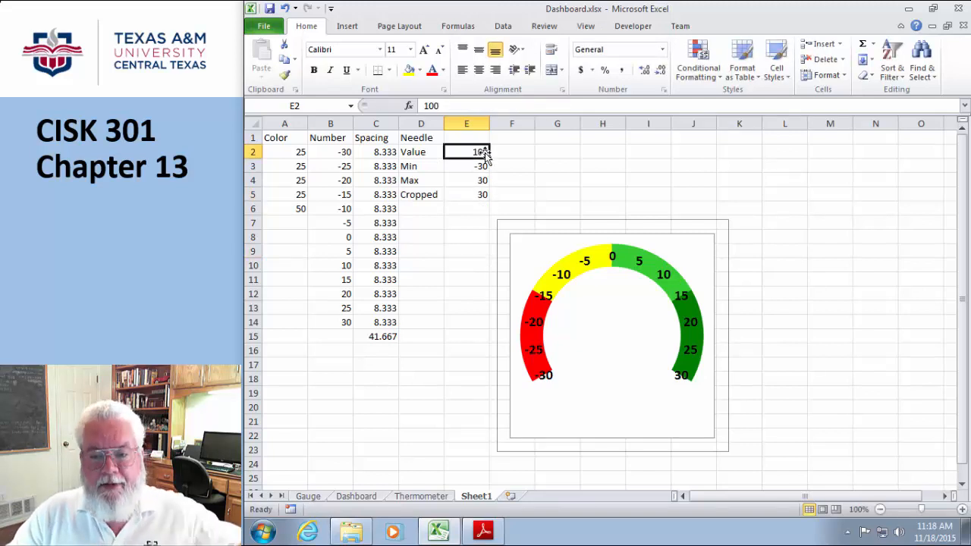
text(-40)
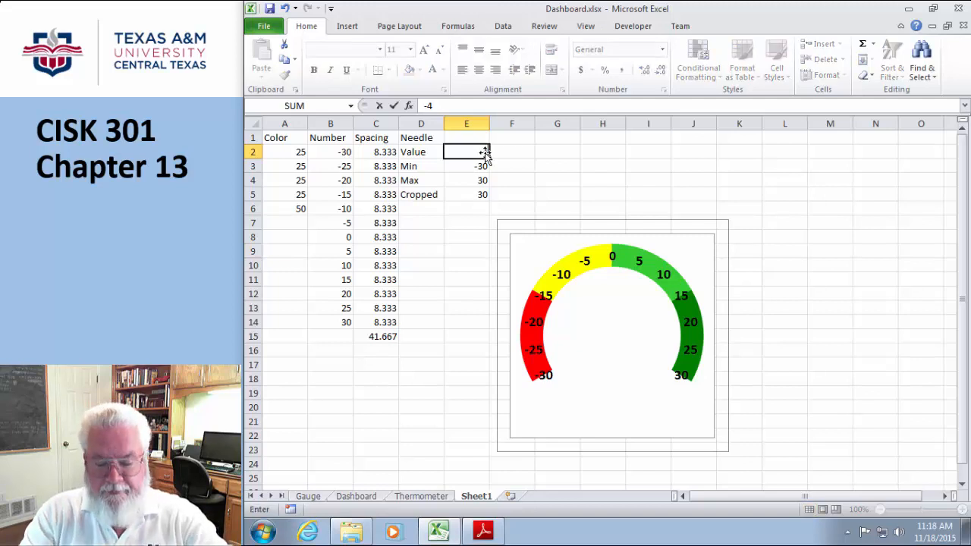
key(Return)
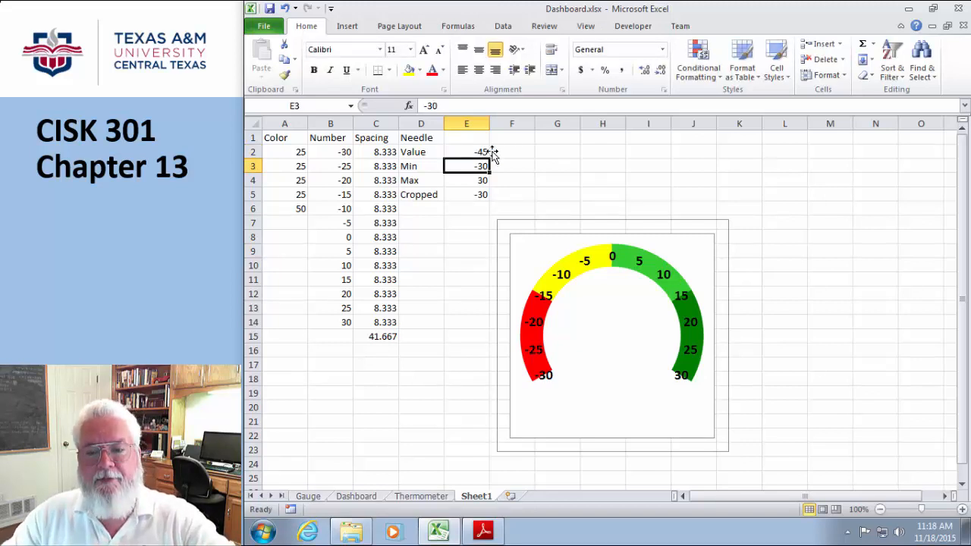
click(479, 153)
text(23)
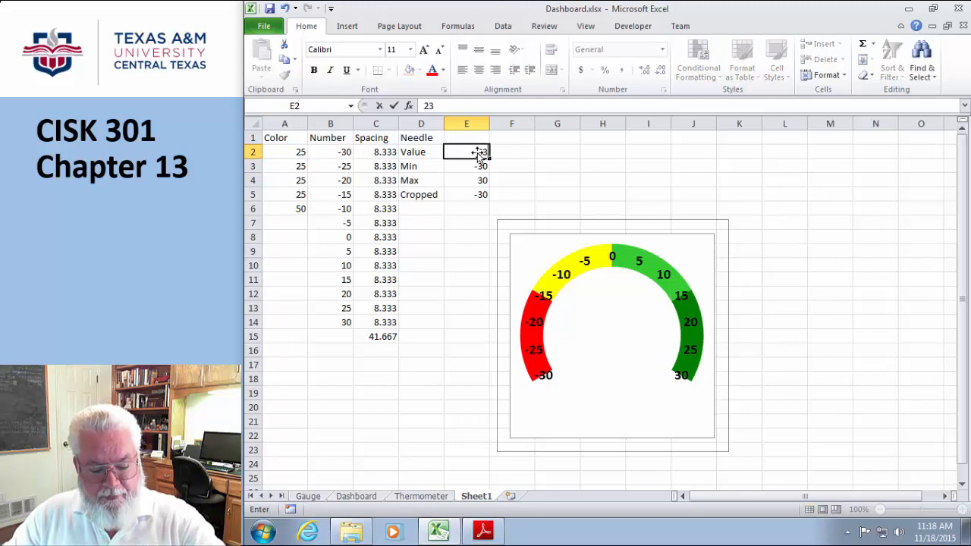
click(565, 182)
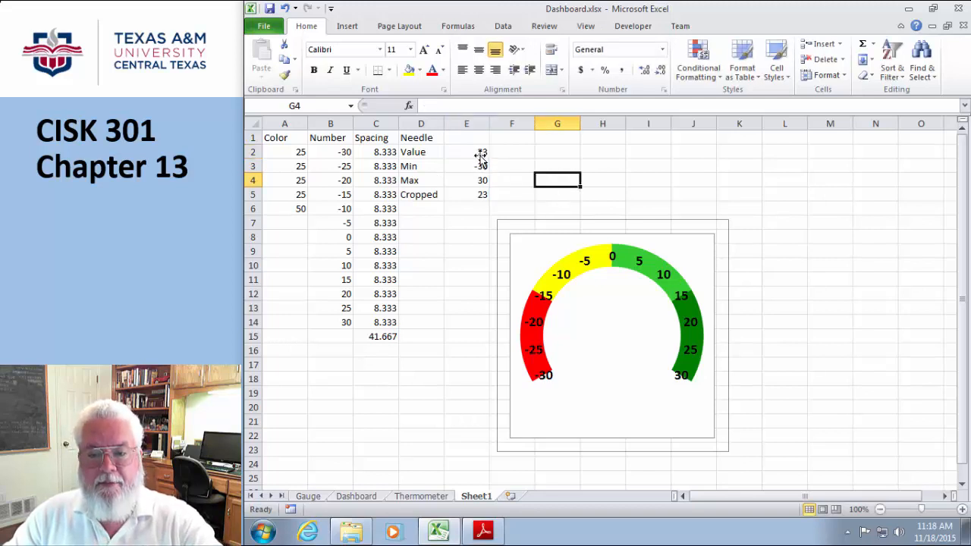
Reset the needle's value in E2 to 0.
click(480, 154)
text(0)
click(543, 156)
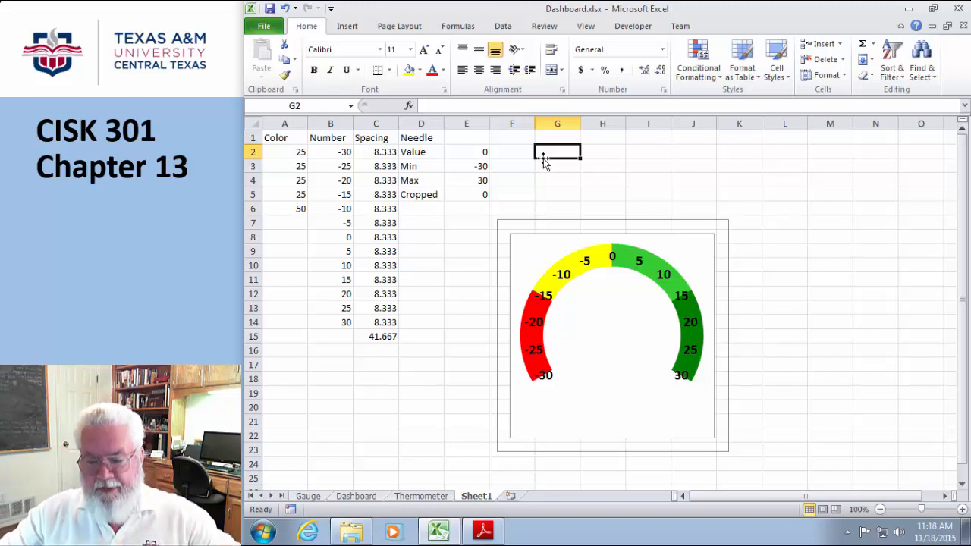
click(408, 212)
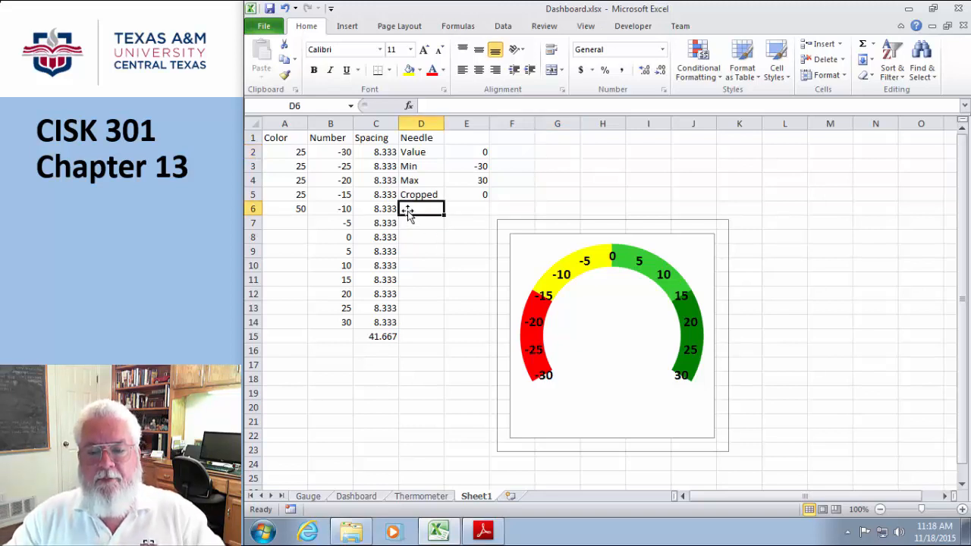
Label D6 as Mult and enter the formula =100/(E4-E3) beside it in E6.
text(Mul)
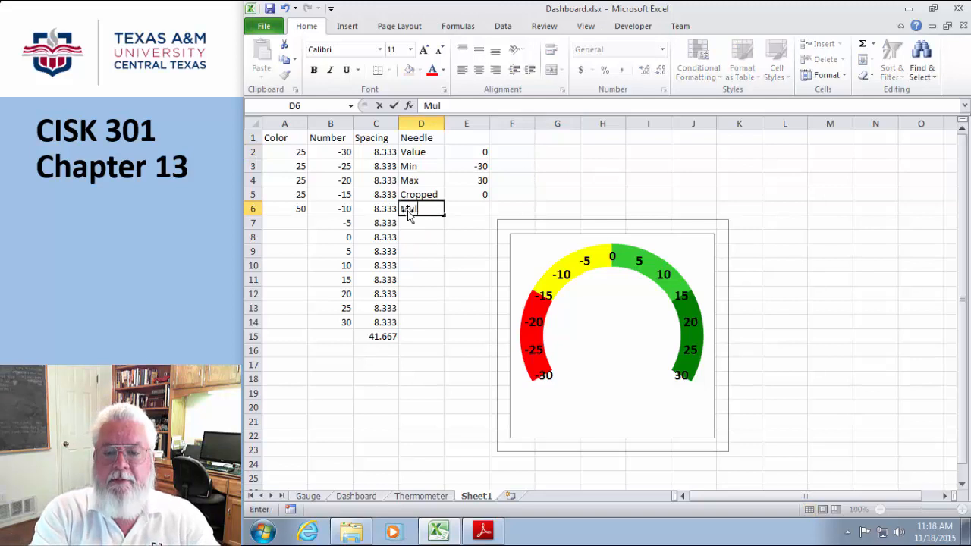
text(t)
key(Tab)
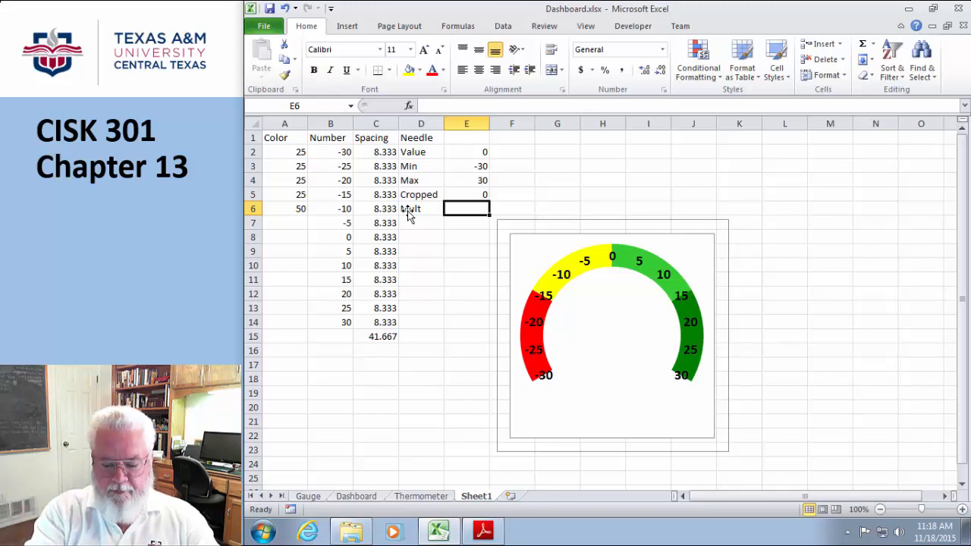
text(=100)
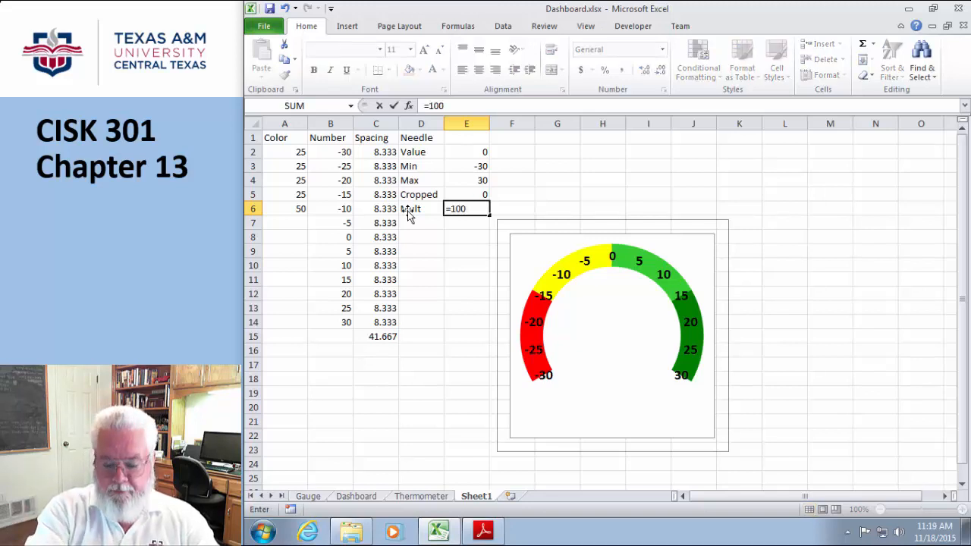
text(/)
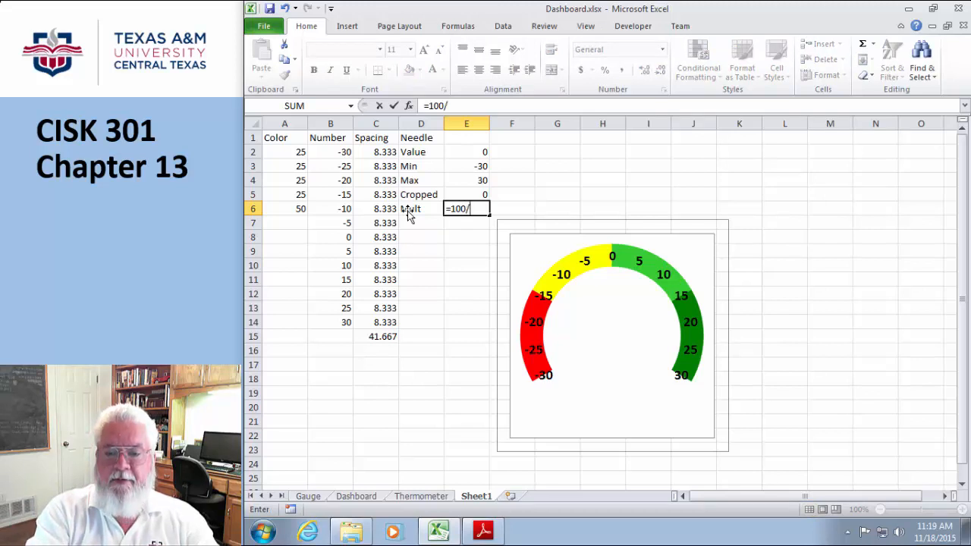
text(()
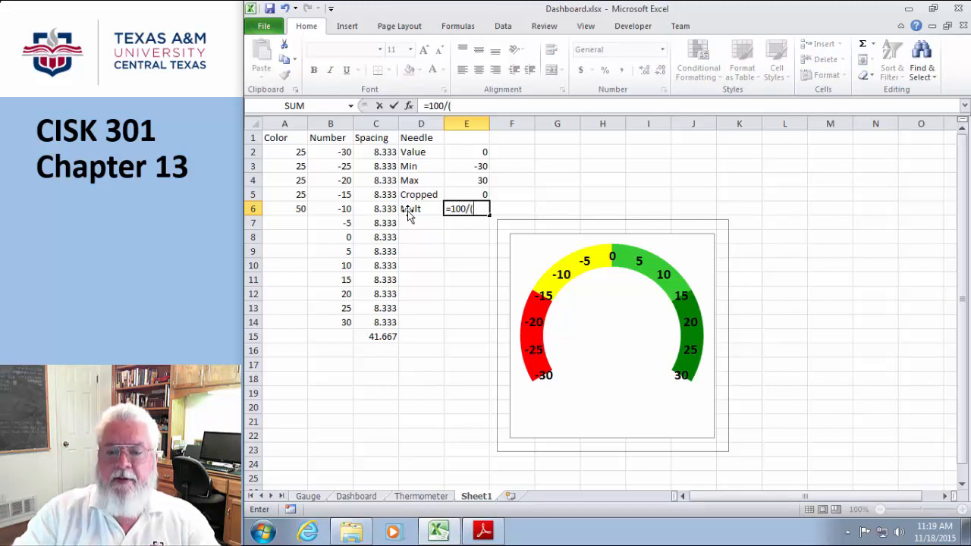
click(461, 184)
text(-)
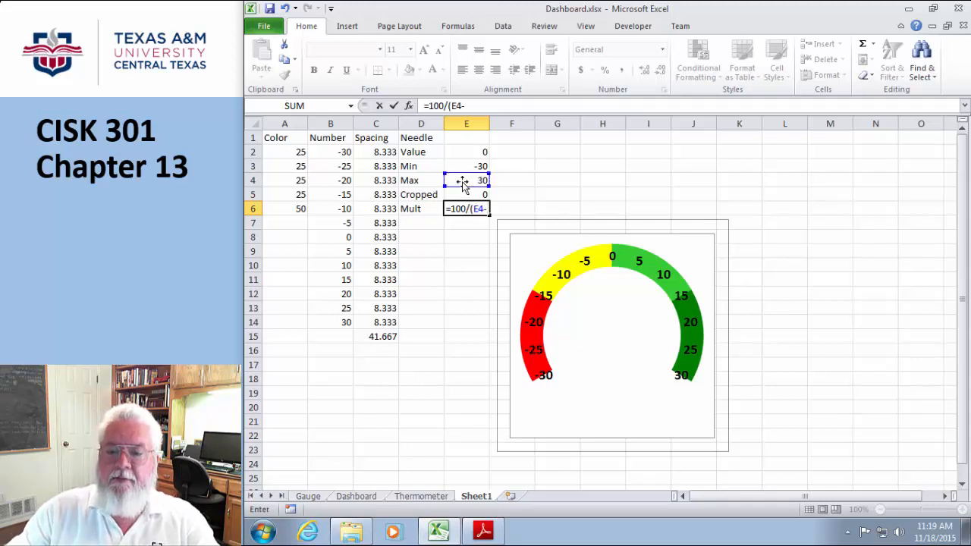
click(462, 167)
text())
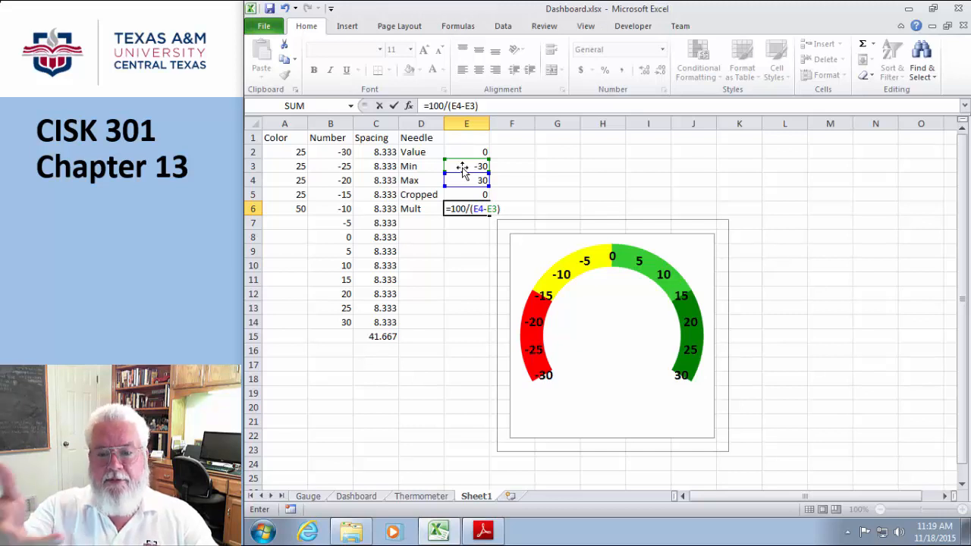
key(Return)
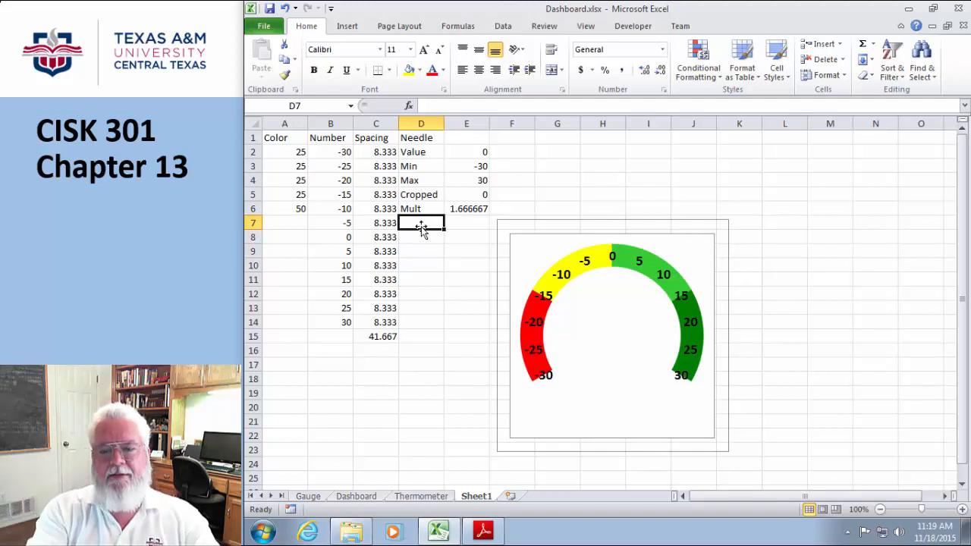
Label D7 as Thickness and enter a needle thickness of 2 in E7.
text(Thick)
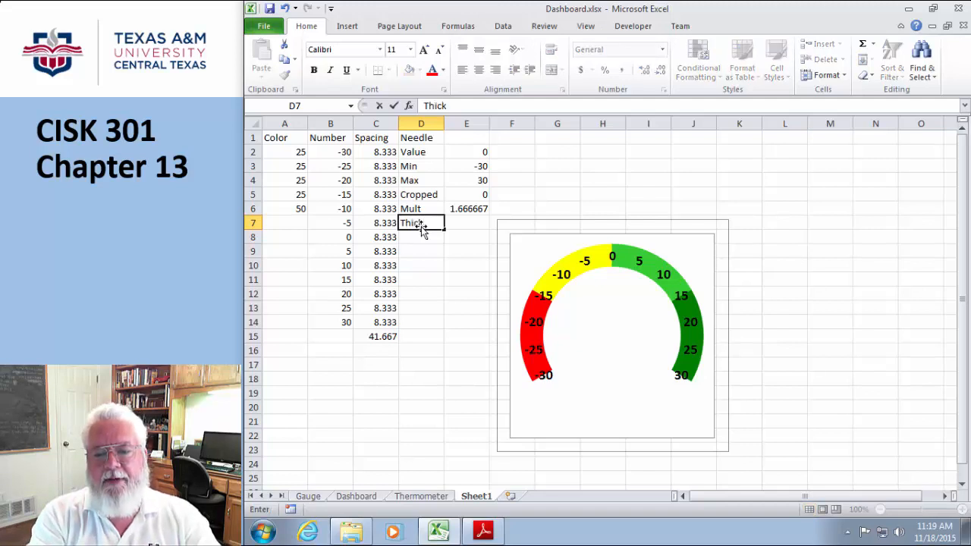
text(ness)
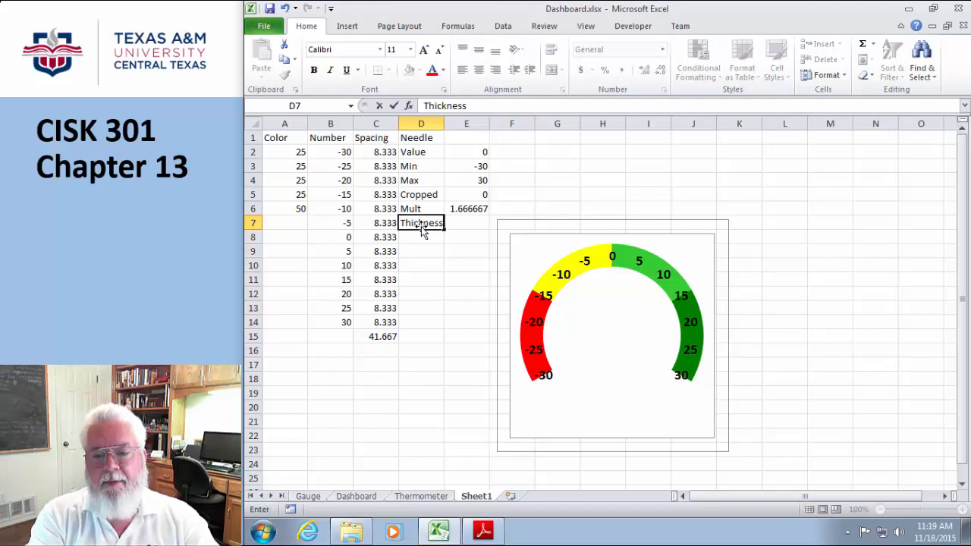
key(Tab)
text(2)
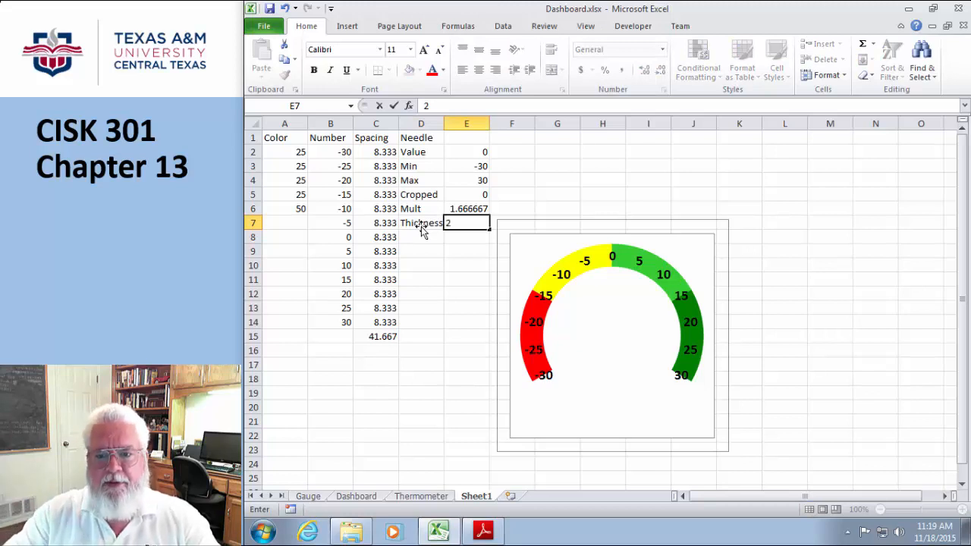
Add the row labels Start in D8 and End in D9.
click(417, 239)
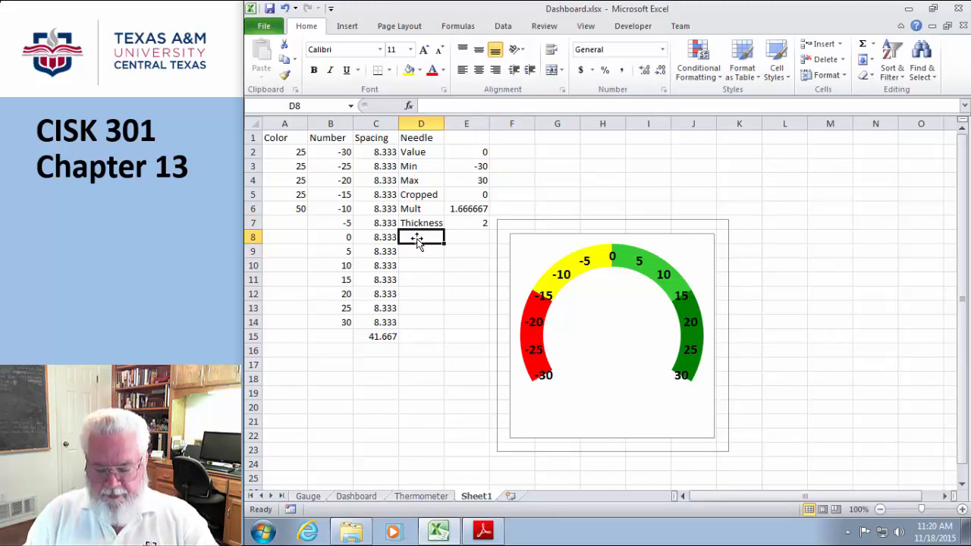
text(Sta)
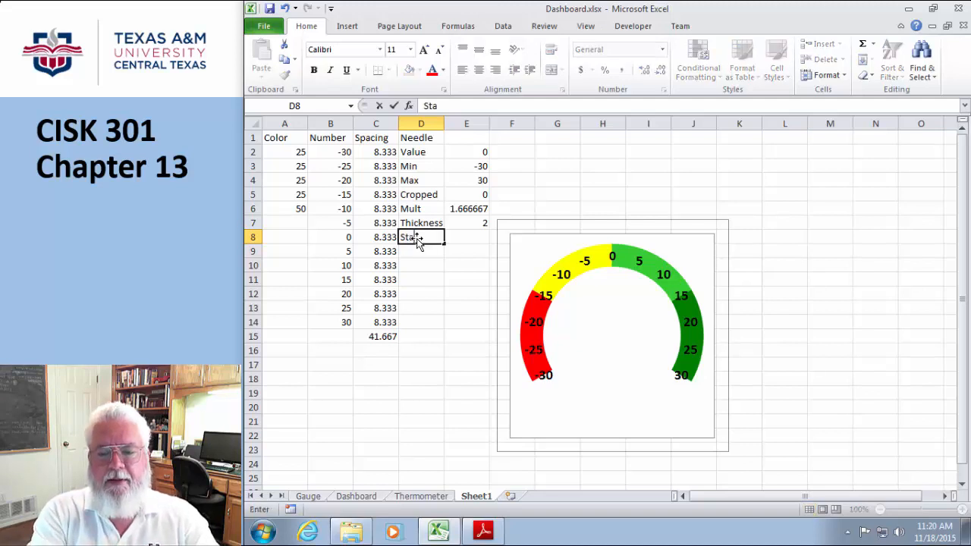
text(rt)
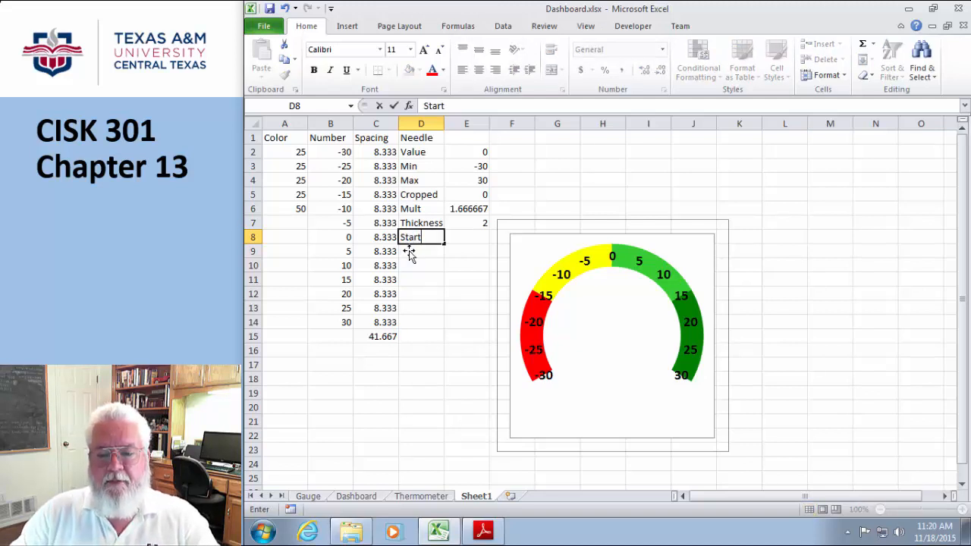
click(409, 252)
text(End)
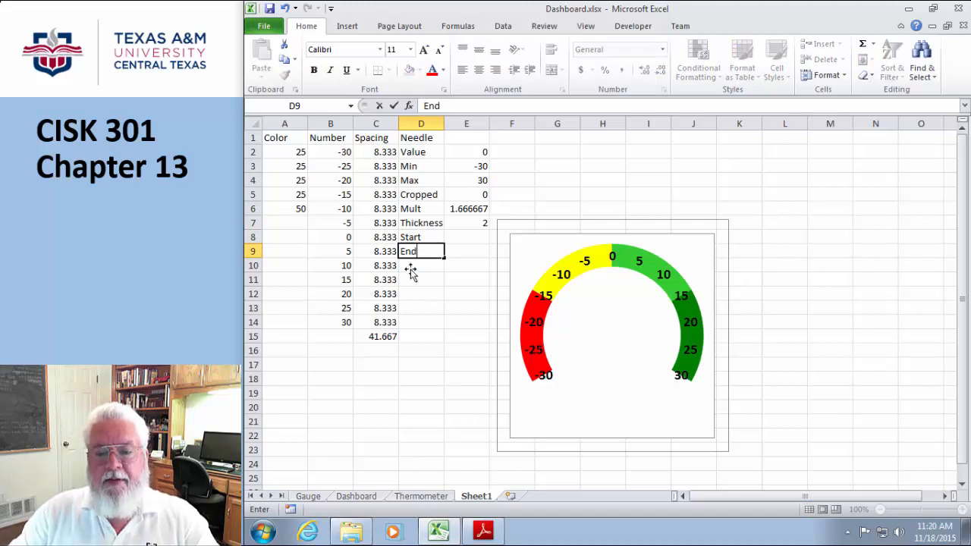
click(411, 271)
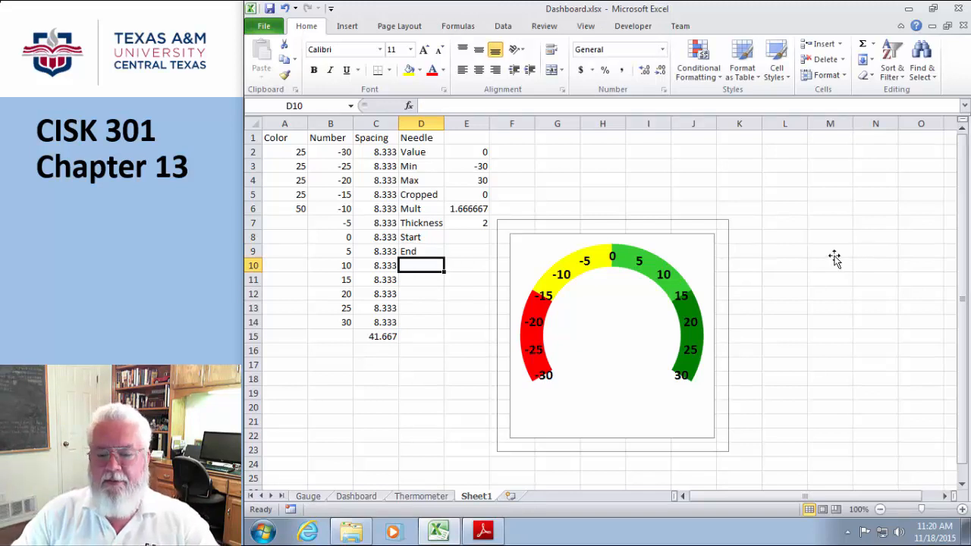
Check which cells feed the Sales gauge's needle on the Dashboard sheet and return to Sheet1.
click(355, 495)
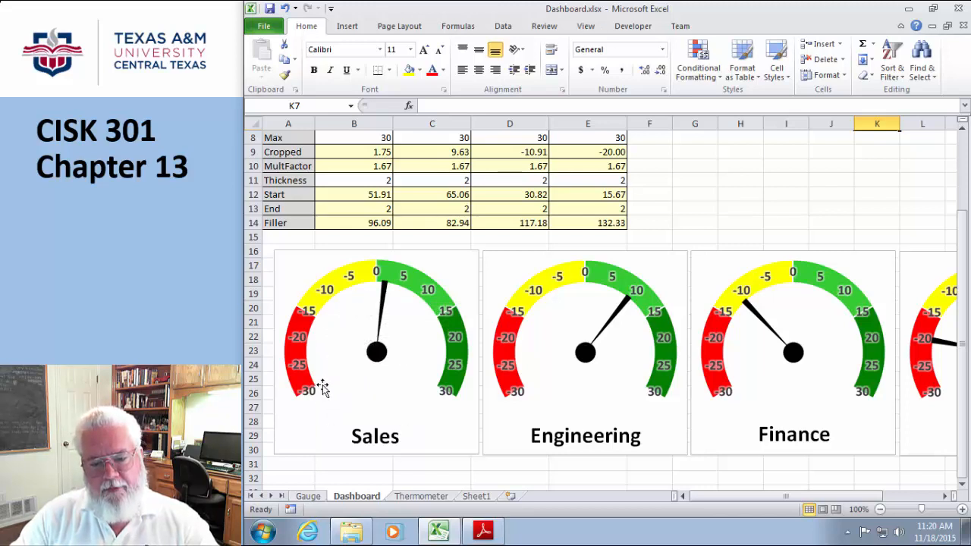
click(384, 290)
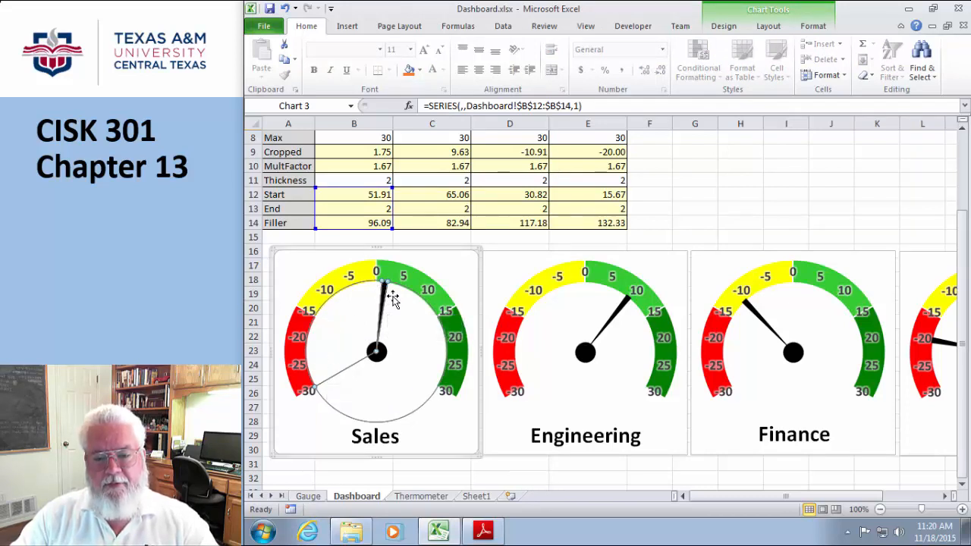
click(476, 496)
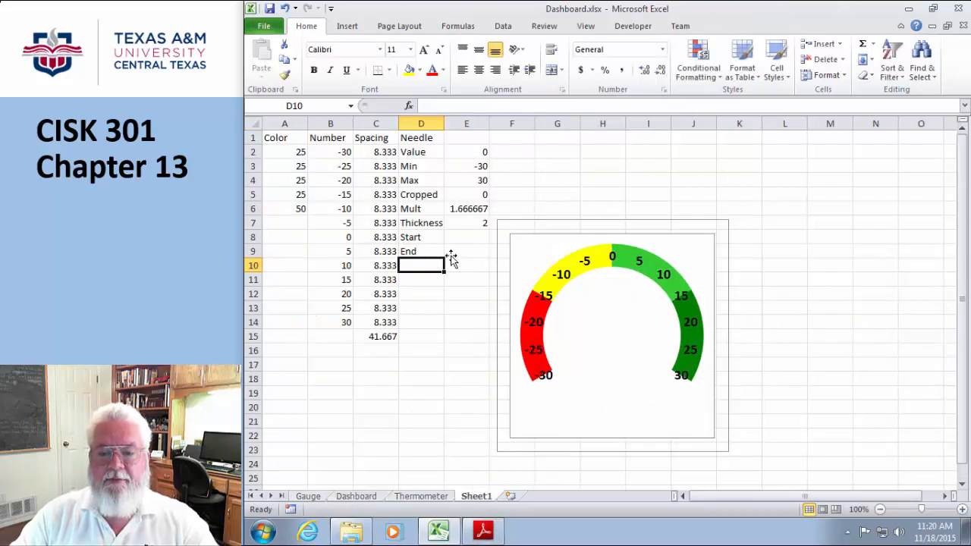
Label D10 as Filler and link the End value in E9 to the thickness in E7.
text(Filler)
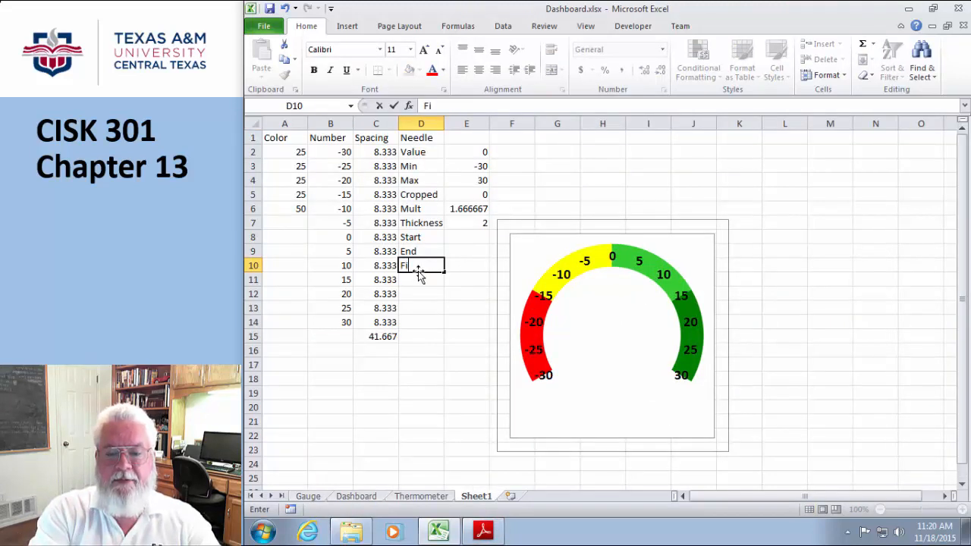
click(468, 252)
text(=)
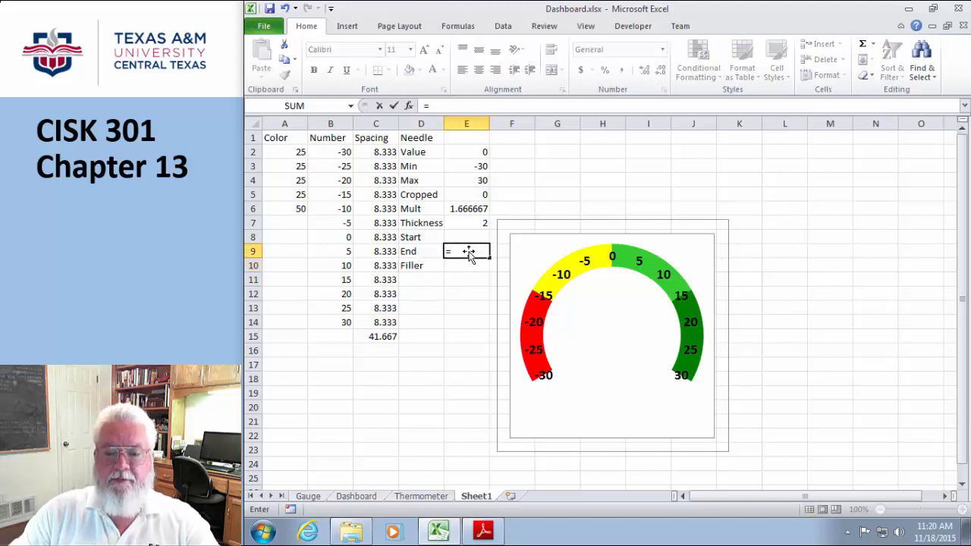
click(478, 225)
key(Return)
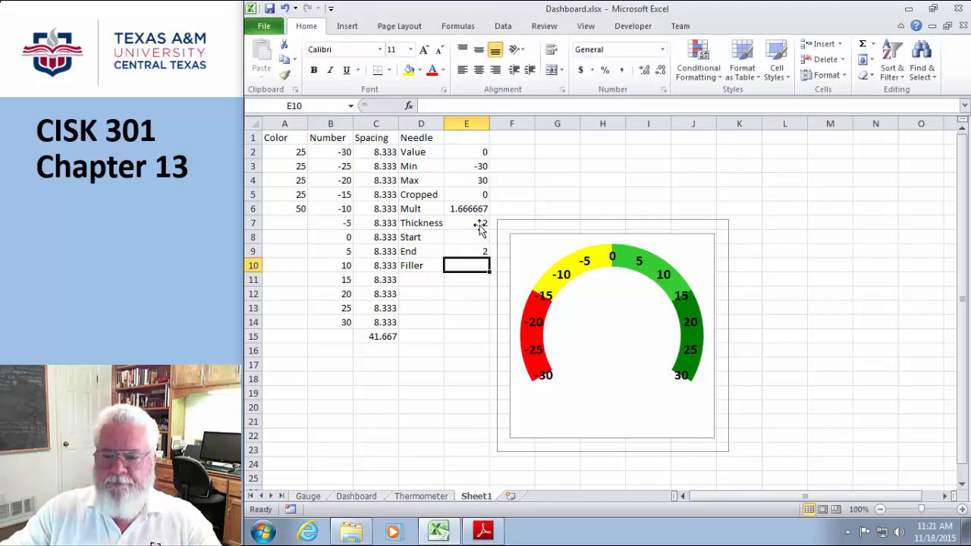
Begin the Start formula in E8 with the parenthesised difference (E5-E3), the cropped value minus the minimum.
click(465, 239)
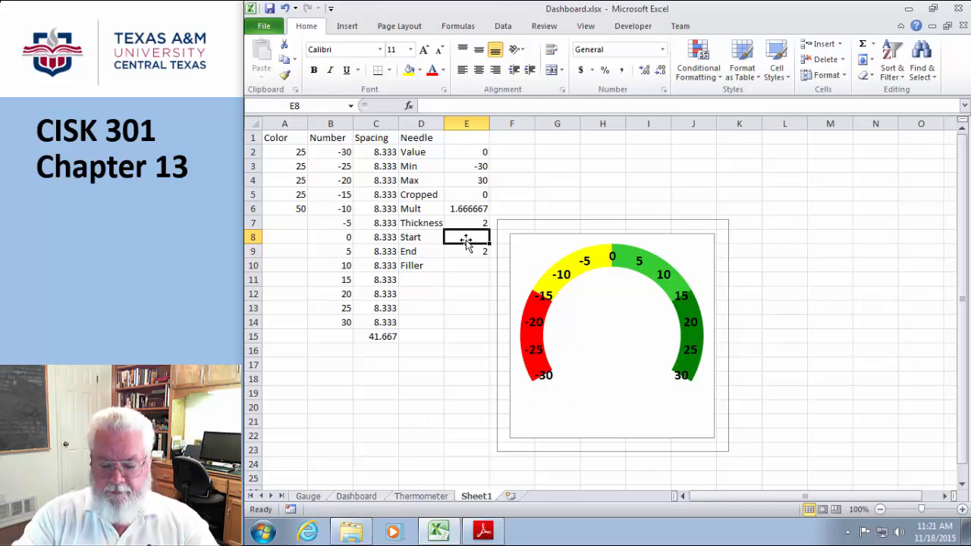
text(=)
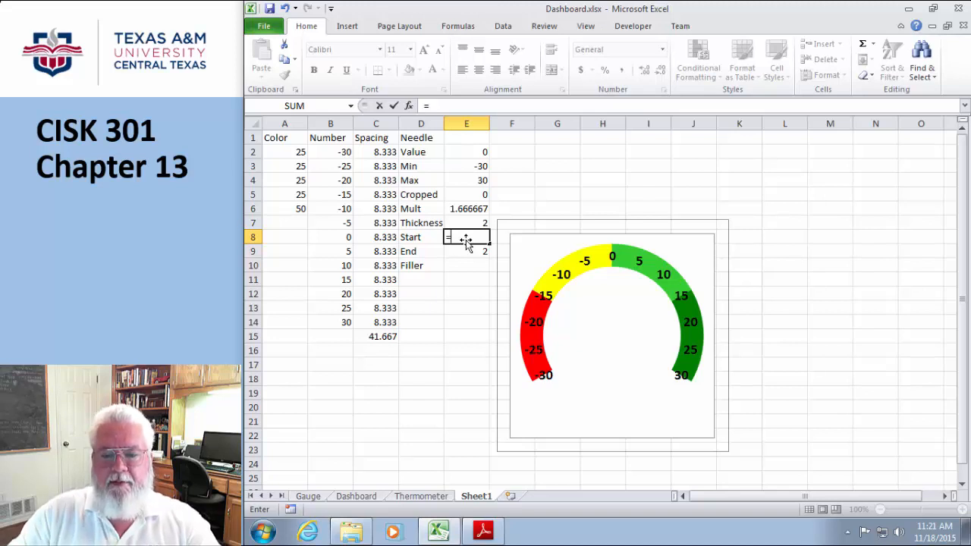
click(480, 195)
text(-)
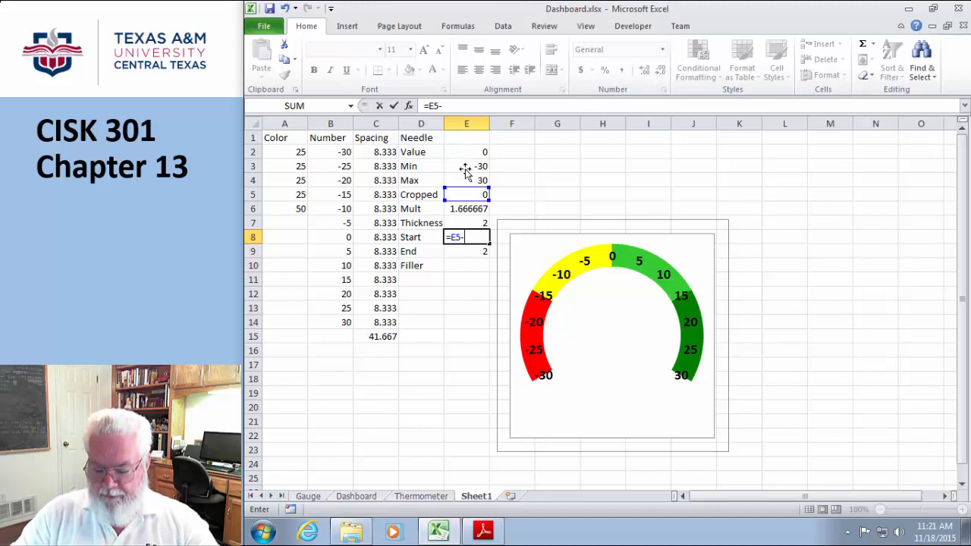
click(464, 169)
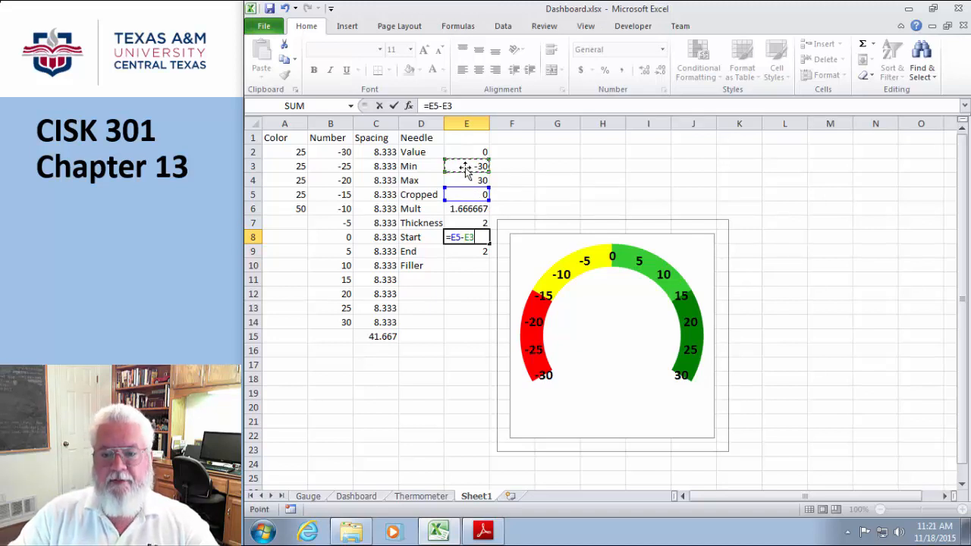
text())
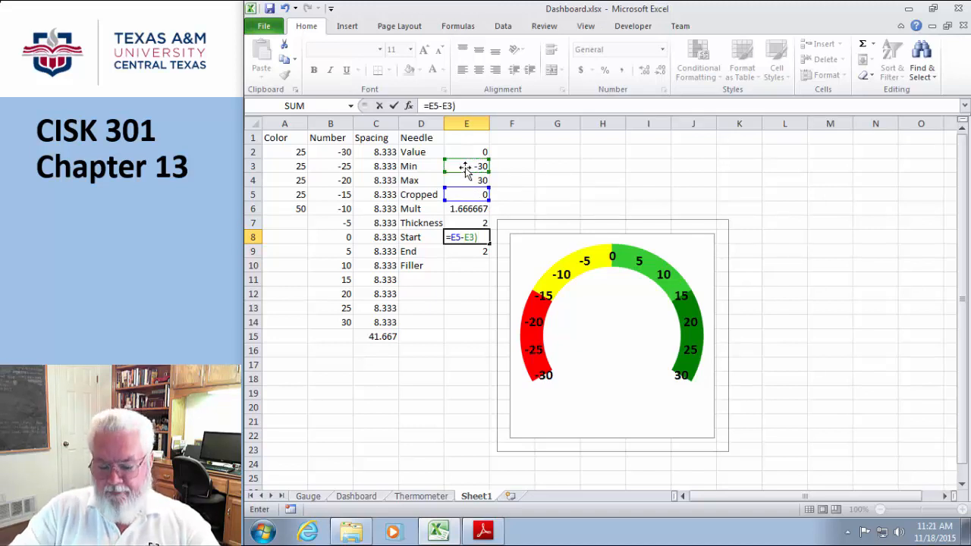
click(430, 107)
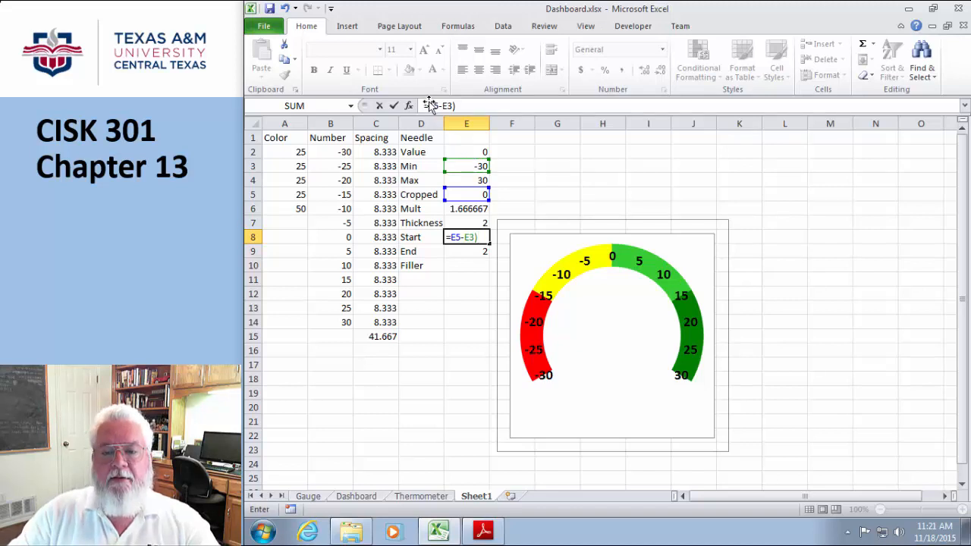
text(()
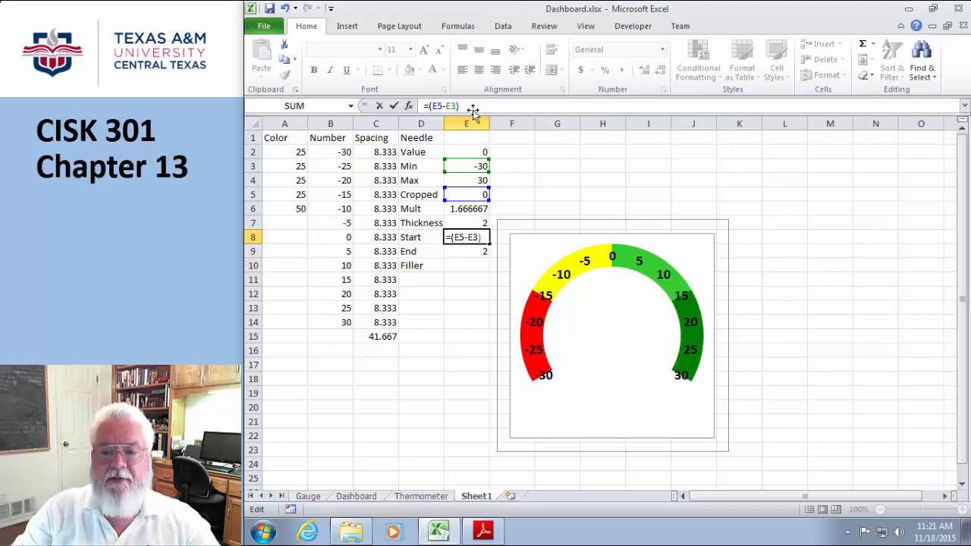
Complete the Start formula in E8 as =(E5-E3)*E6-(E7/2), scaling by the multiplier and subtracting half the thickness.
text(*)
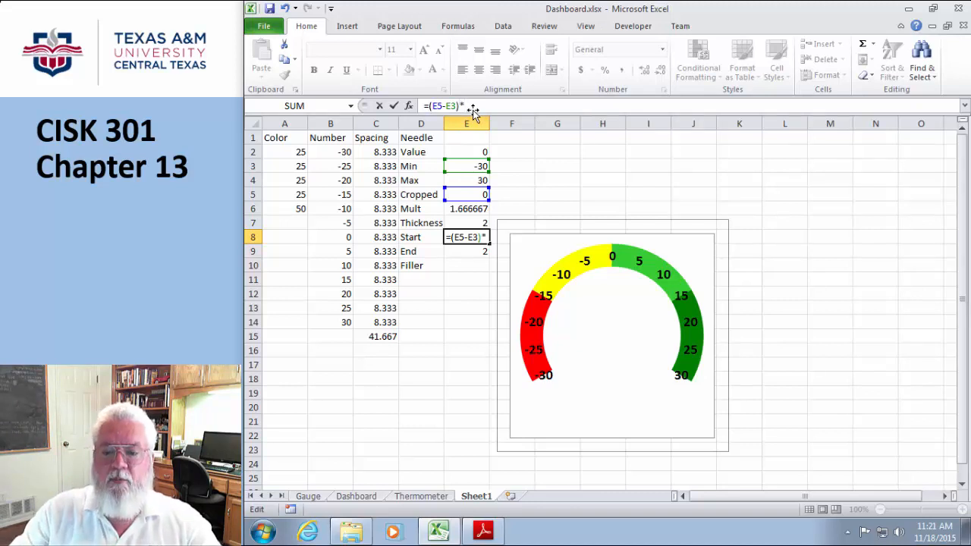
click(468, 211)
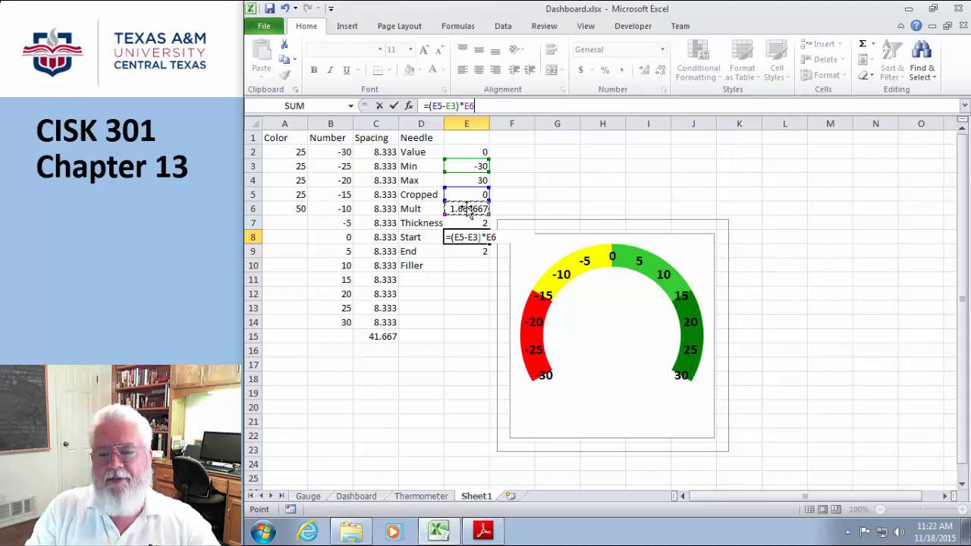
click(488, 108)
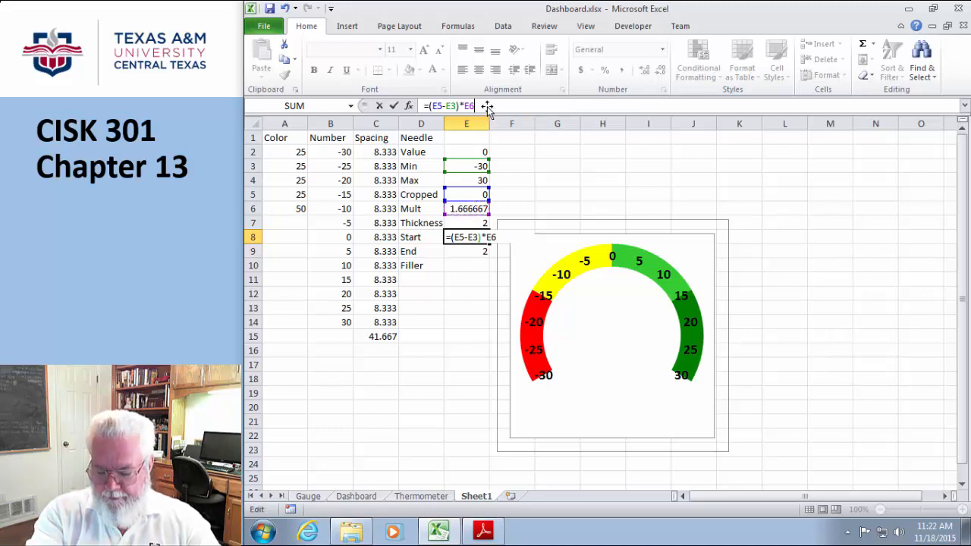
text(-()
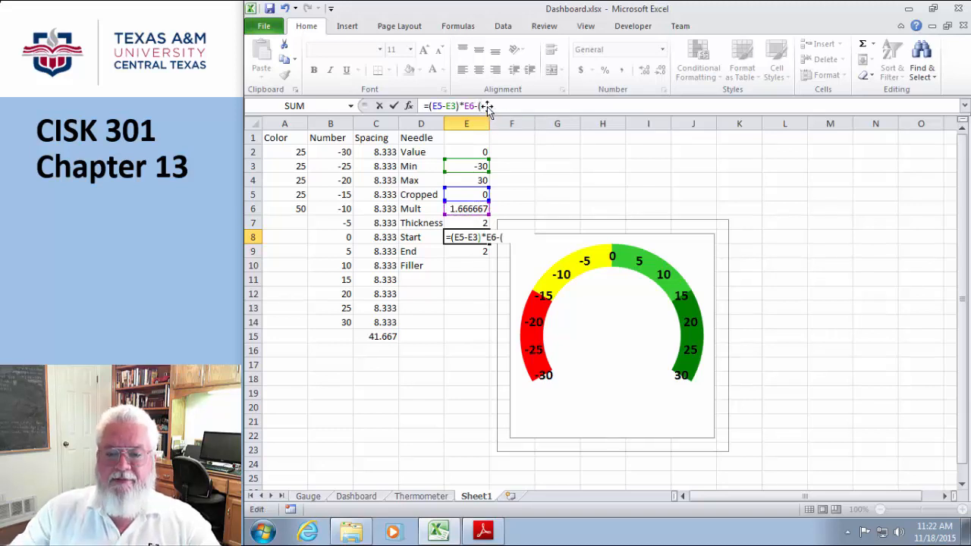
click(478, 224)
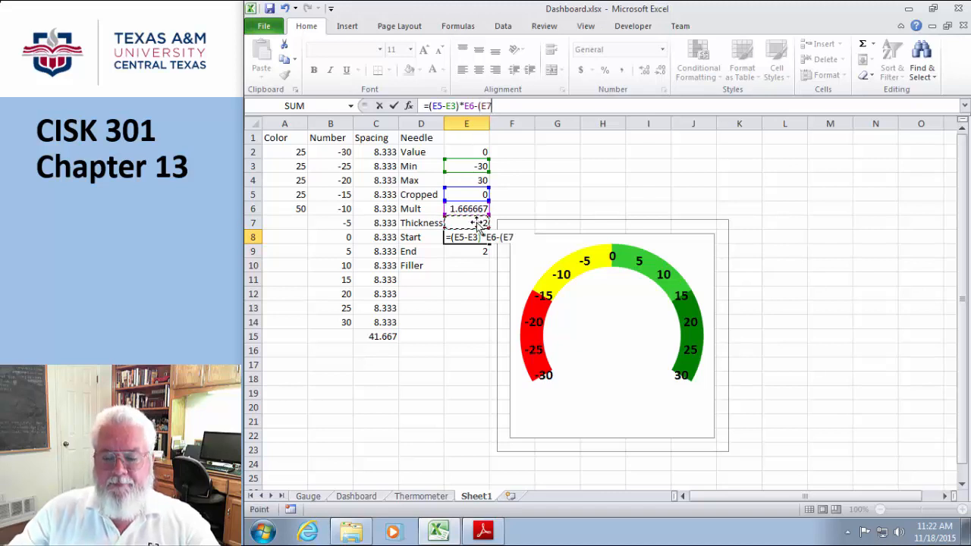
text(/2))
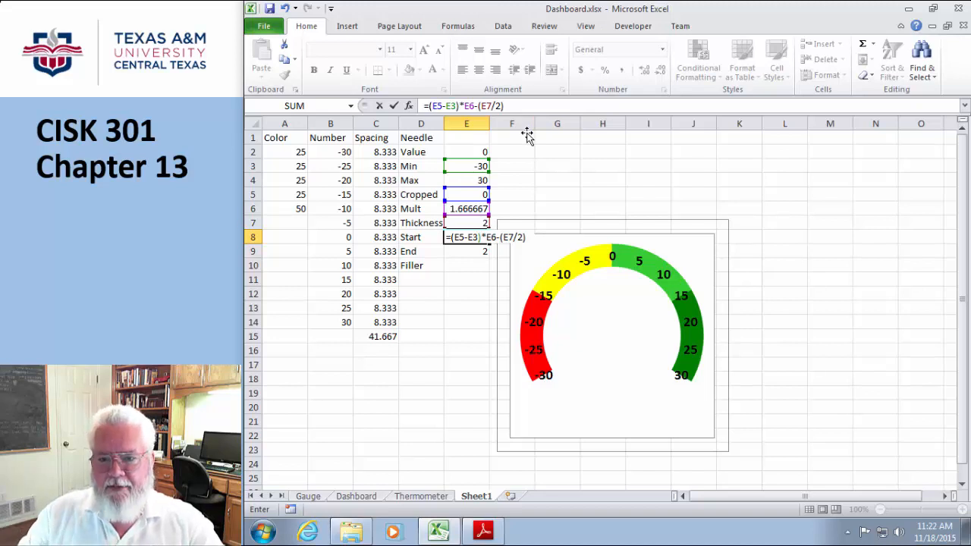
key(Return)
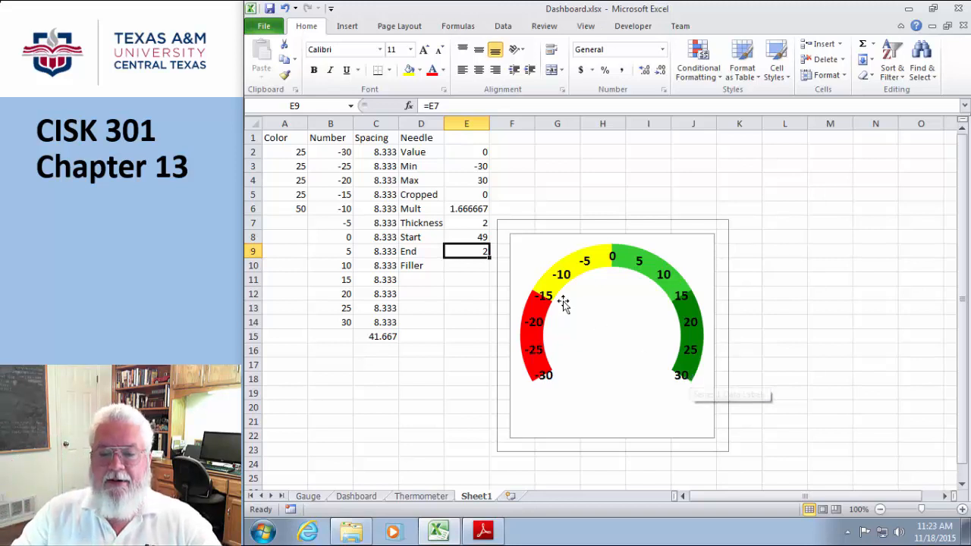
Enter the Filler formula =150-E8-E9 in E10.
click(480, 269)
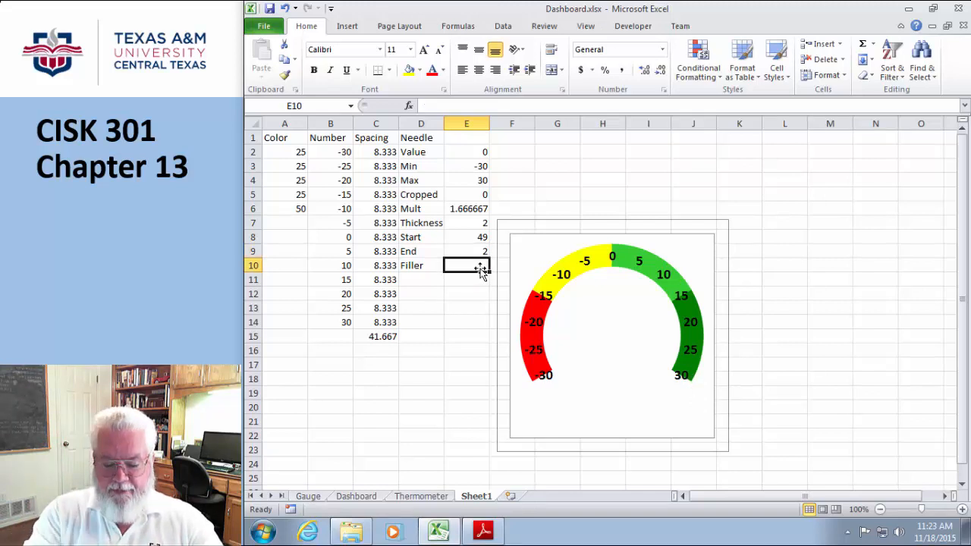
text(=)
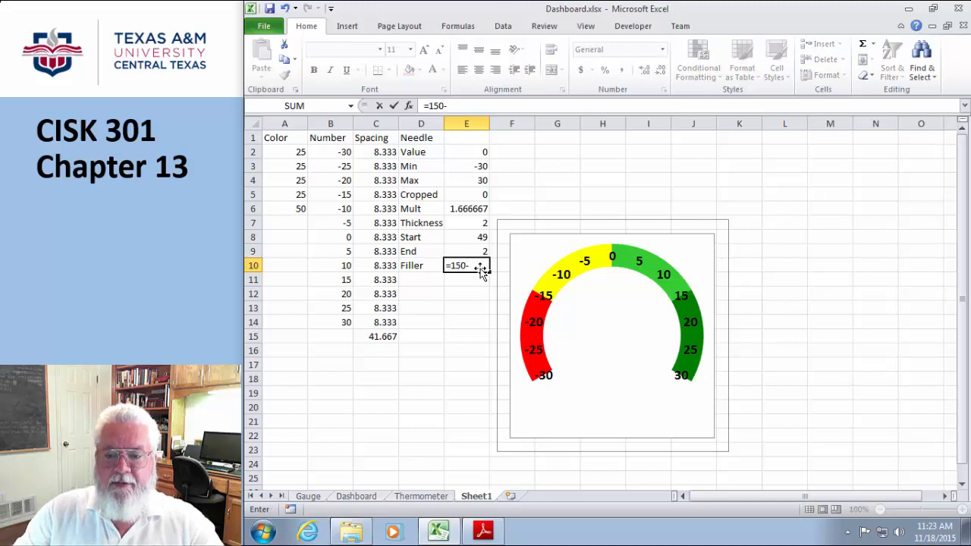
text(150-)
click(480, 239)
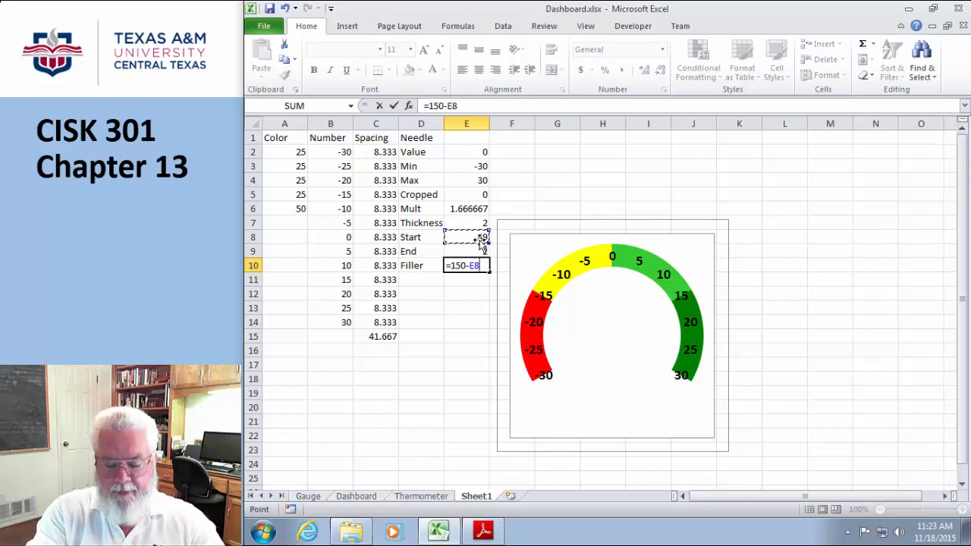
text(-)
click(482, 254)
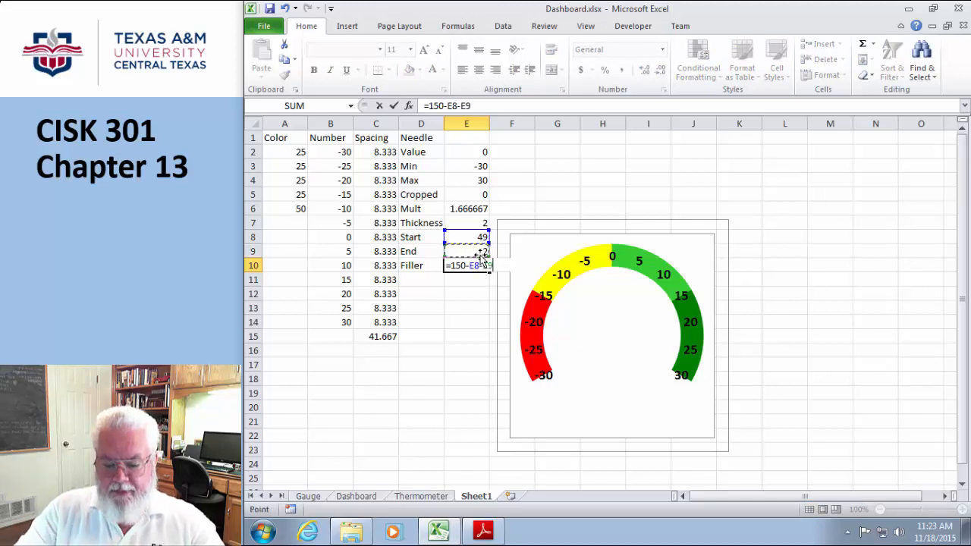
key(Return)
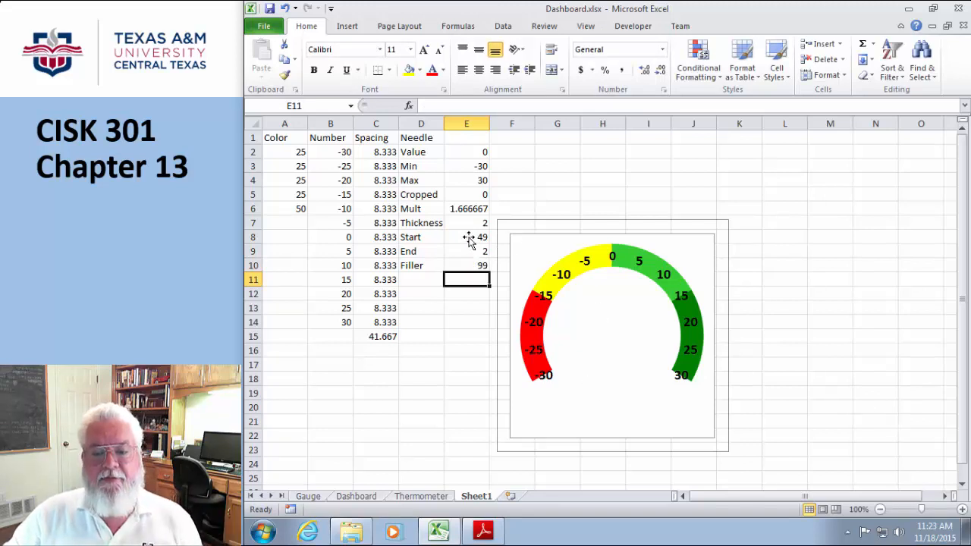
Check the sum of the Start, End and Filler cells, and format the multiplier in E6 to three decimal places.
drag(470, 239, 470, 275)
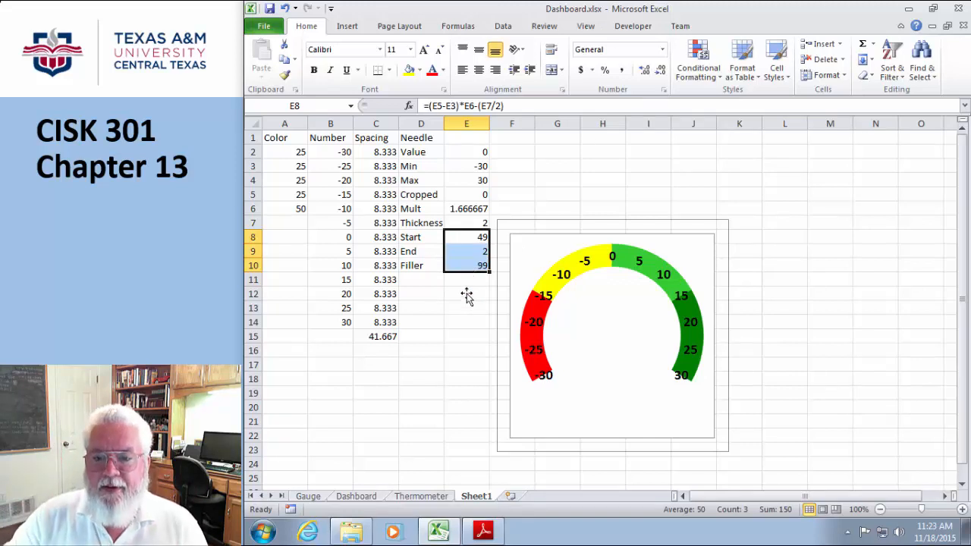
click(465, 338)
click(464, 208)
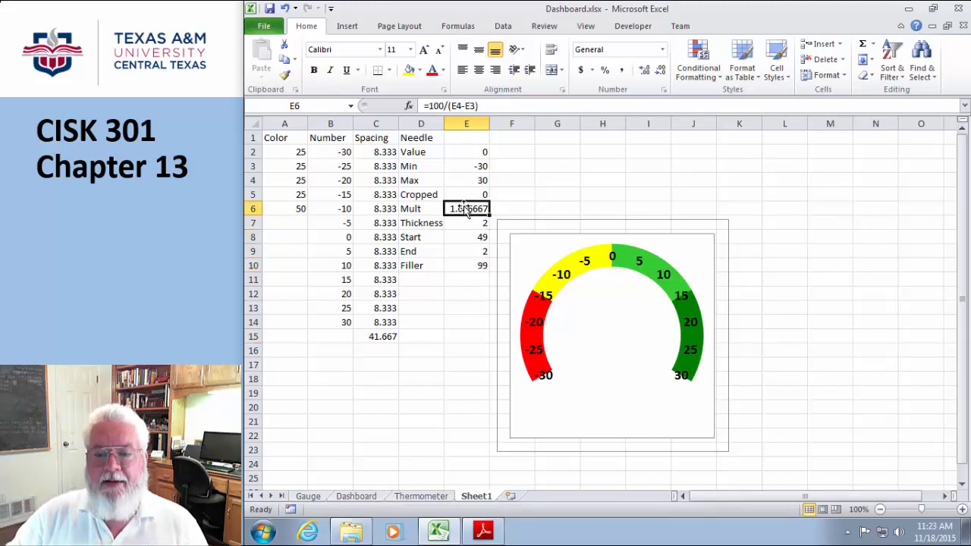
click(658, 71)
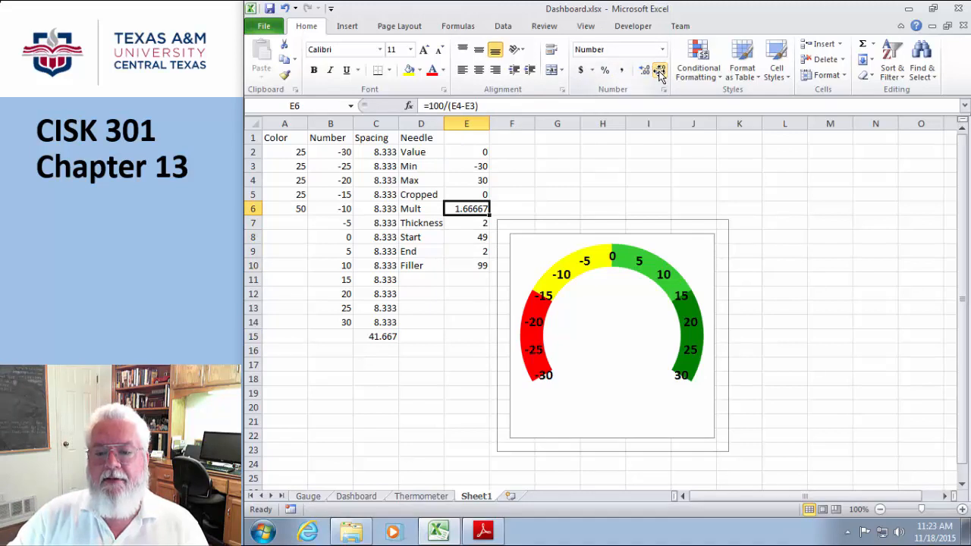
click(791, 199)
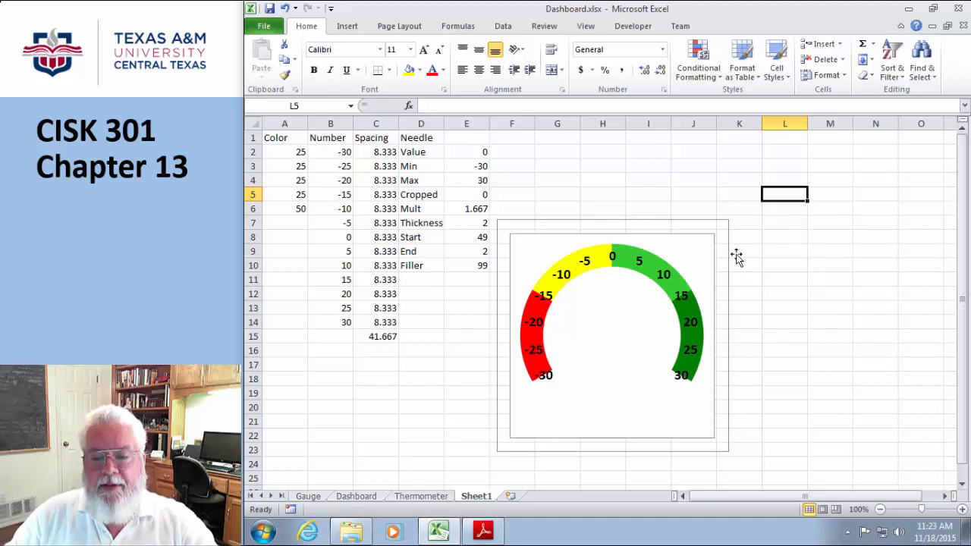
Insert a basic 2-D pie chart from the Start, End and Filler values in E8:E10 and delete its legend.
drag(477, 236, 474, 263)
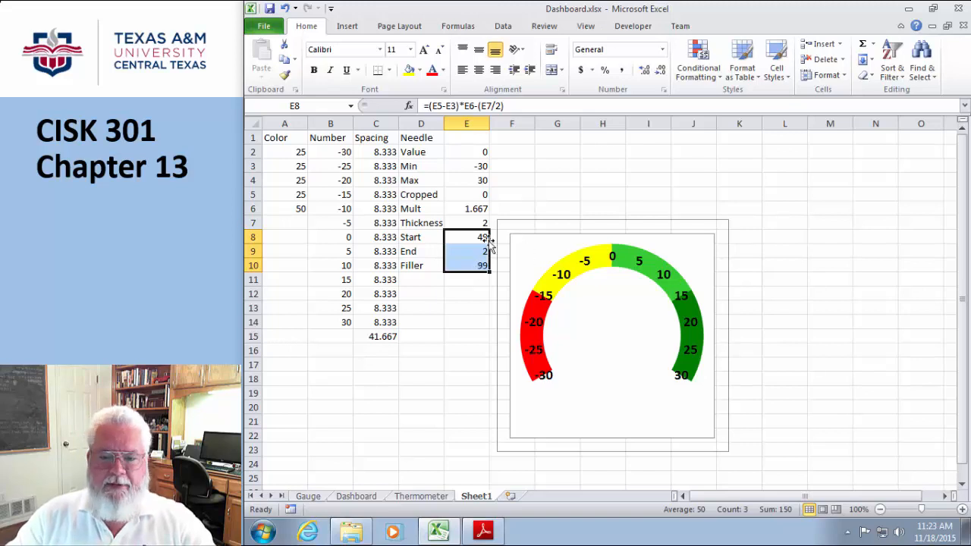
click(348, 27)
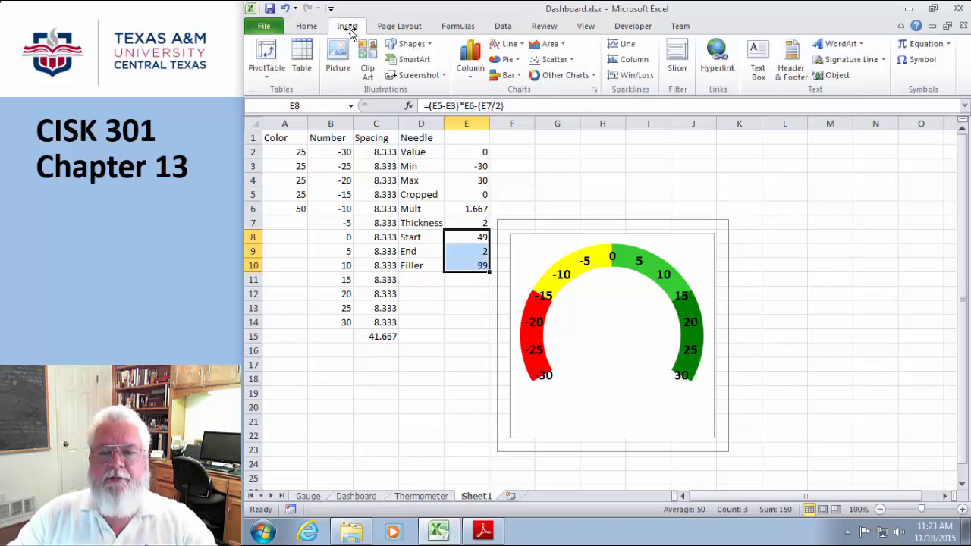
click(585, 78)
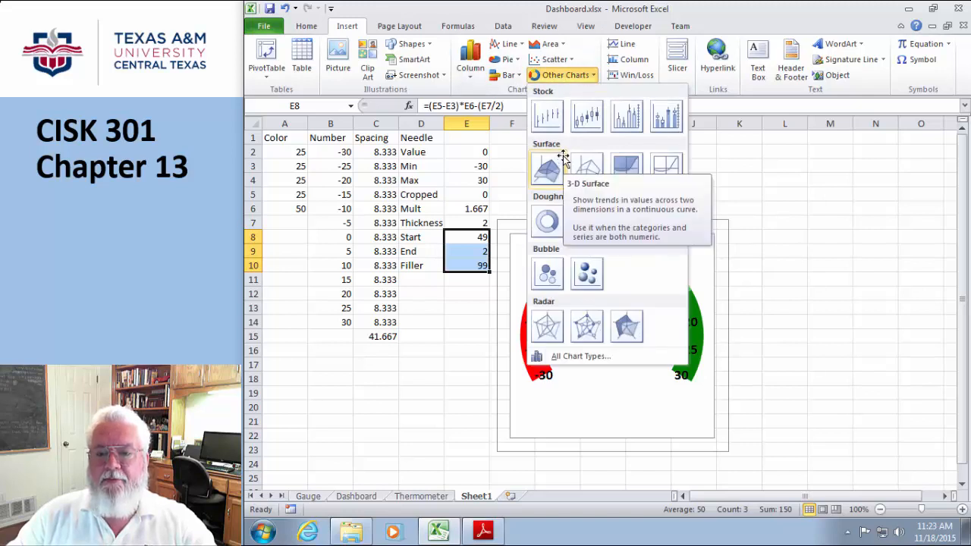
click(515, 61)
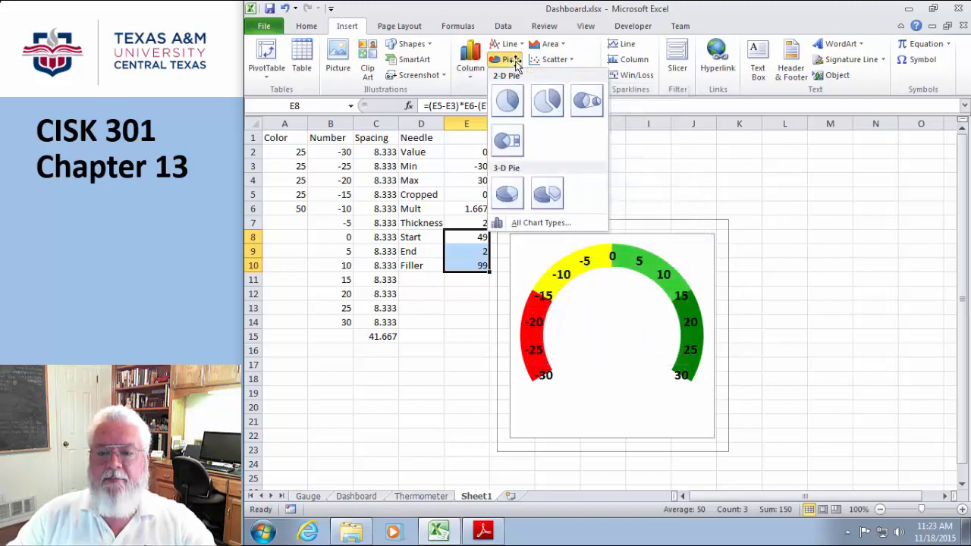
click(507, 101)
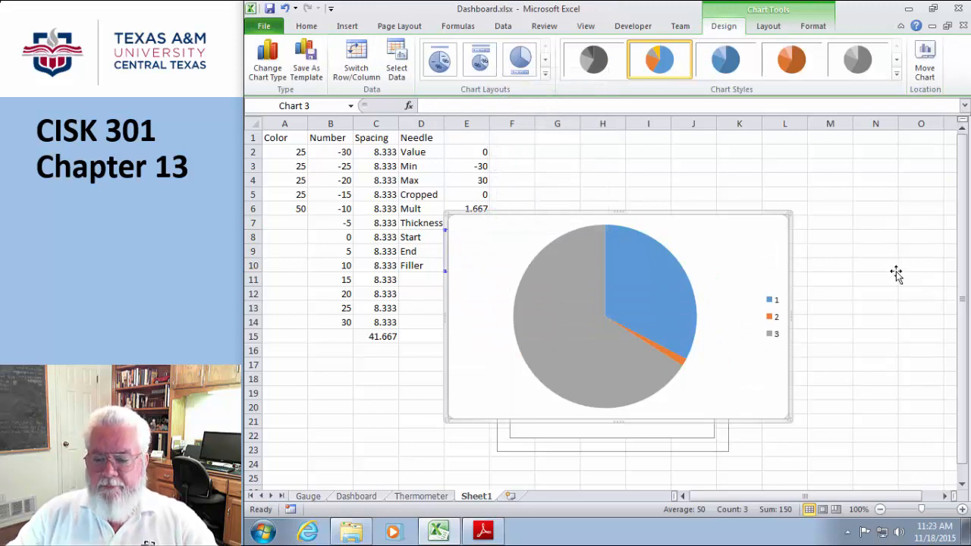
click(769, 307)
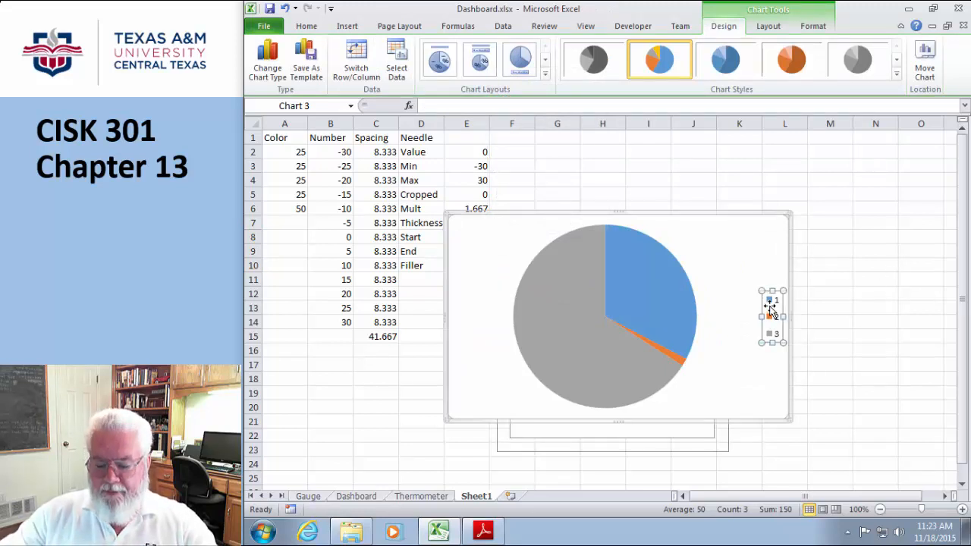
key(Delete)
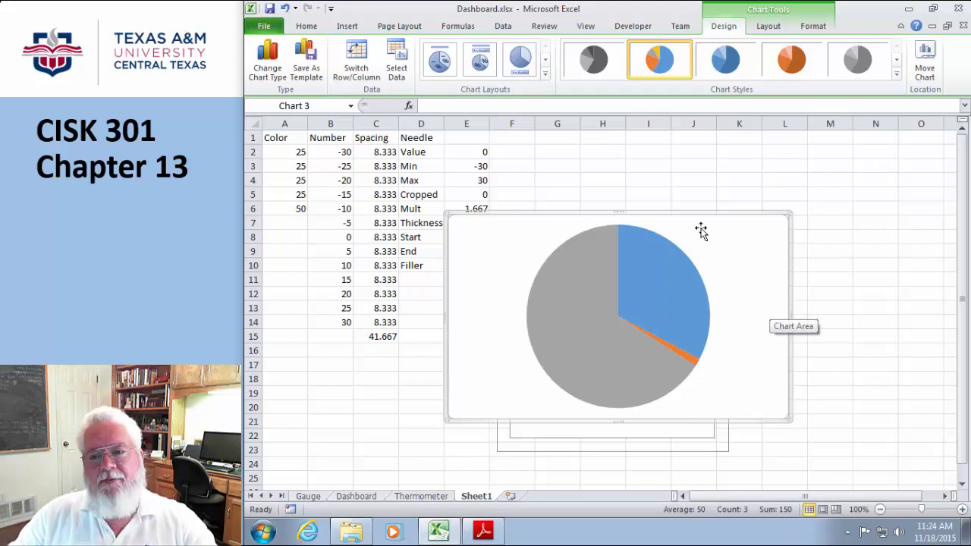
Set the pie chart's height and width to 2.4" each and move it onto the empty cells beside the gauge chart.
drag(682, 217, 755, 170)
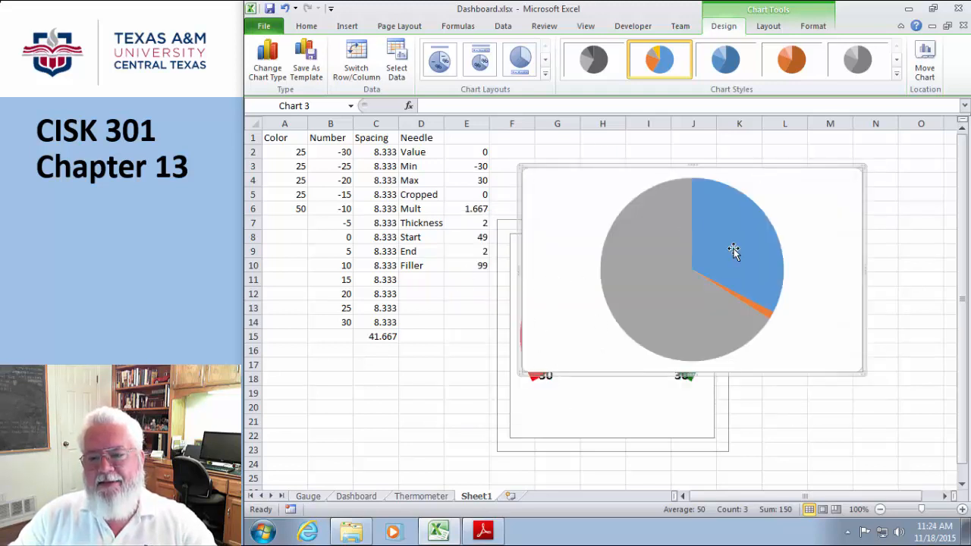
right_click(819, 177)
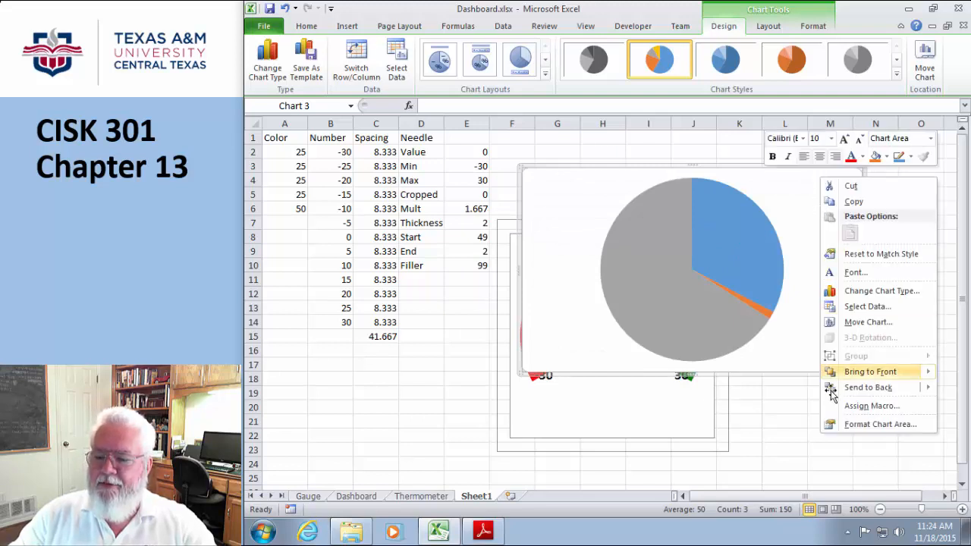
click(850, 423)
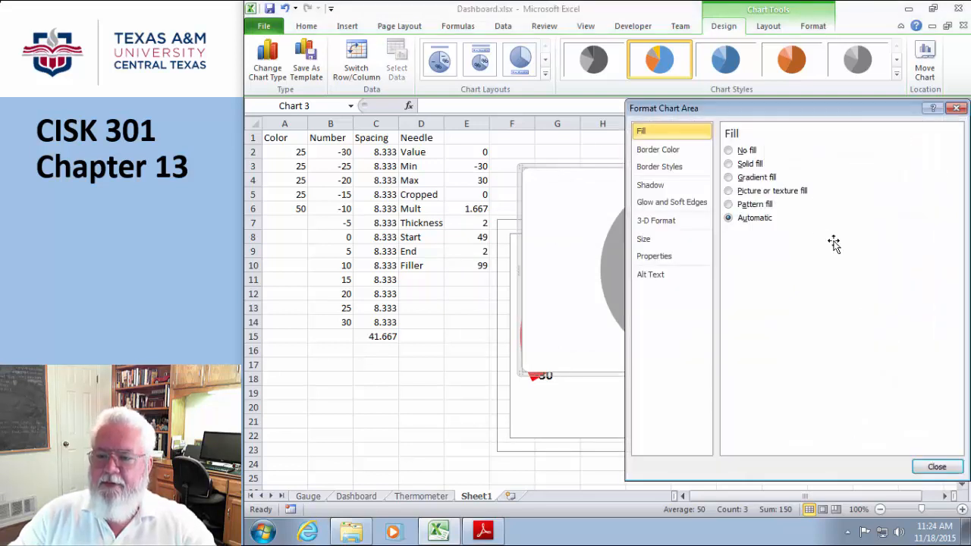
click(652, 239)
drag(777, 166, 748, 167)
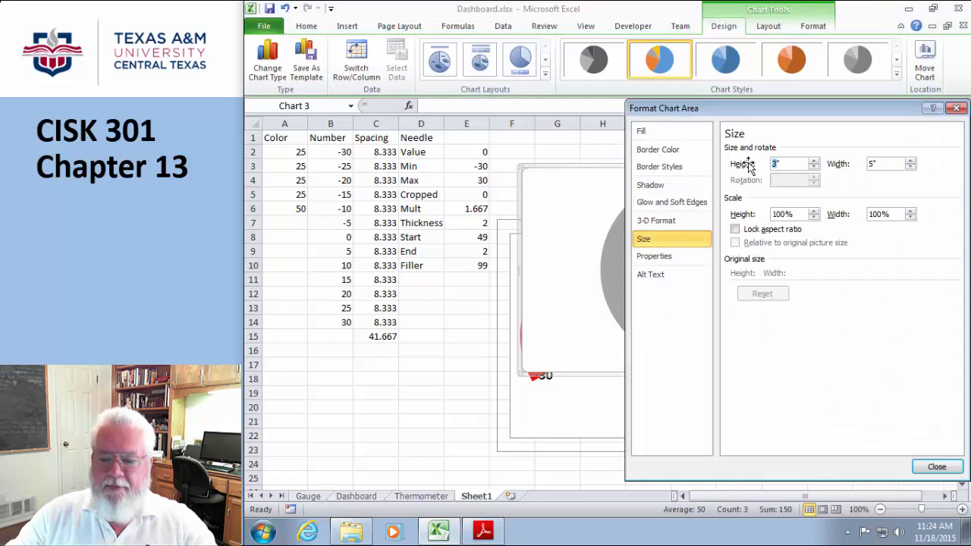
text(2.4)
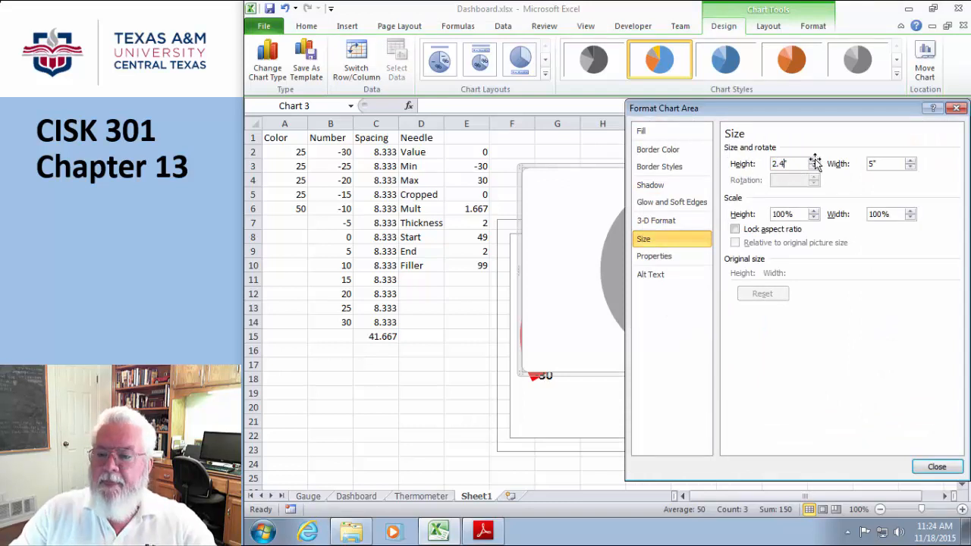
drag(880, 165, 832, 167)
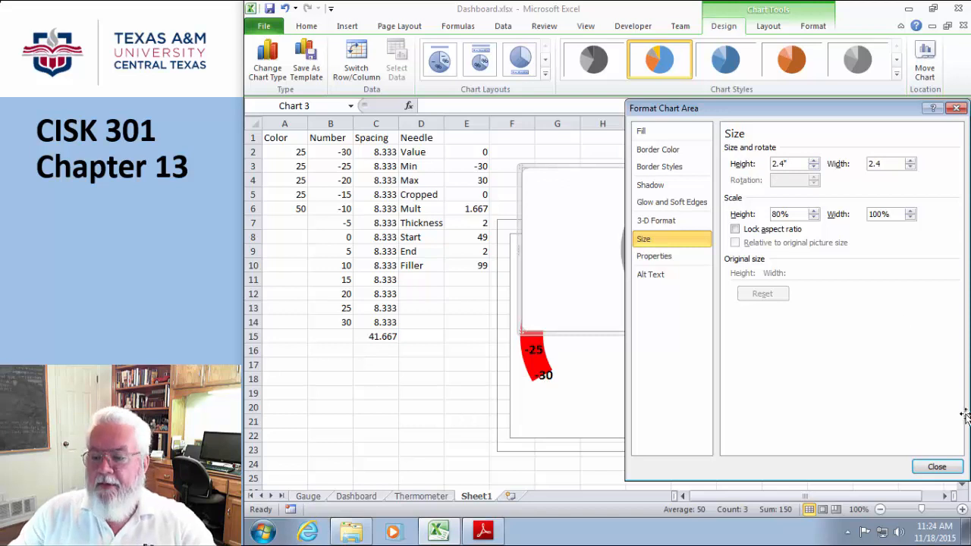
click(936, 464)
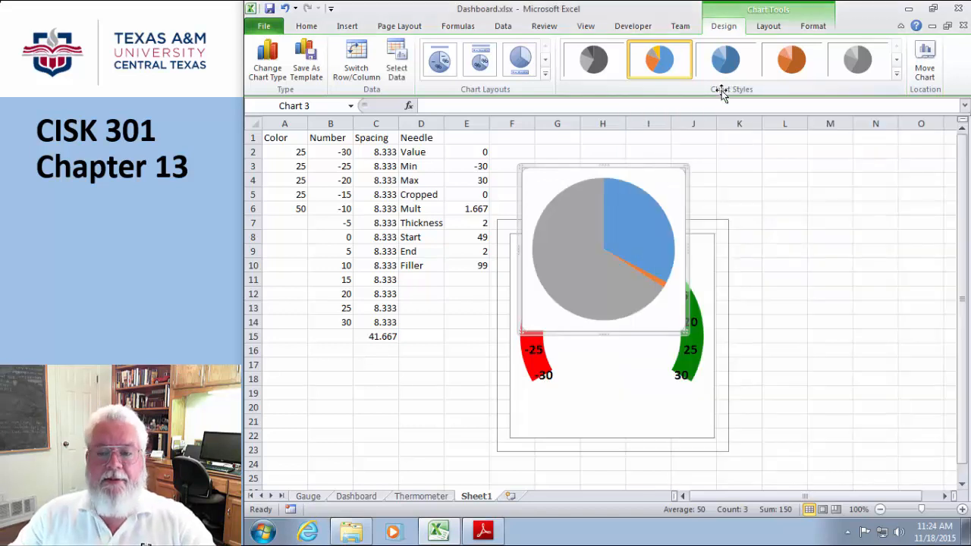
drag(631, 168, 853, 181)
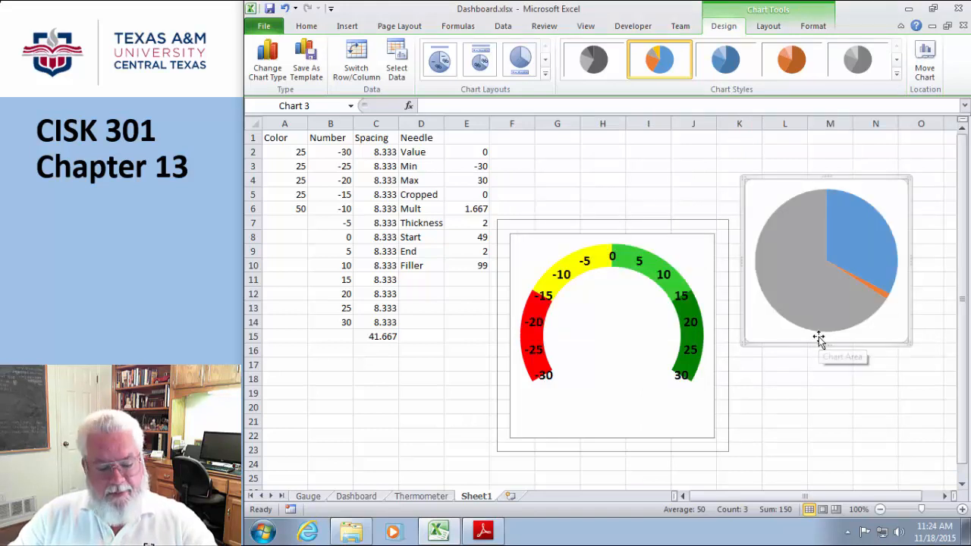
Set the pie chart series' angle of first slice to 240 degrees.
mouse_move(785, 275)
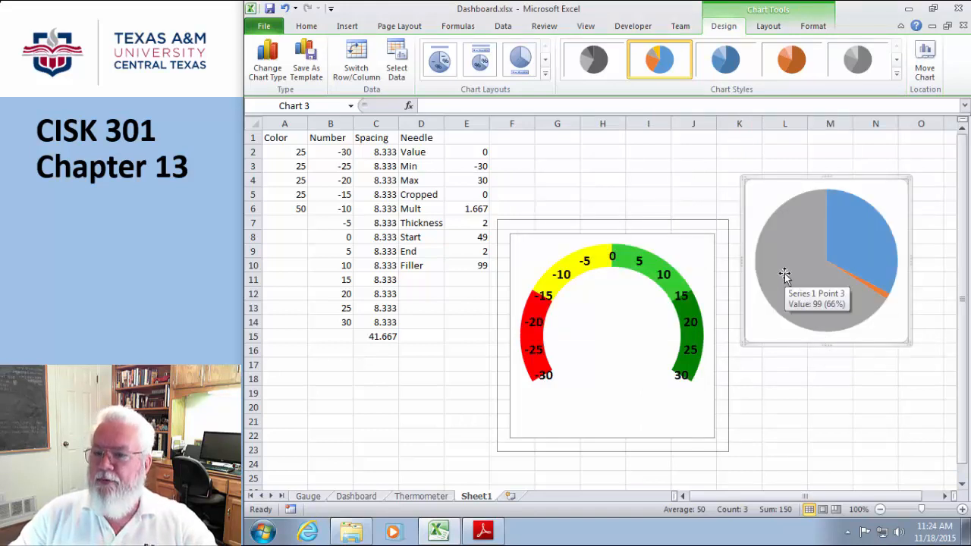
mouse_move(827, 194)
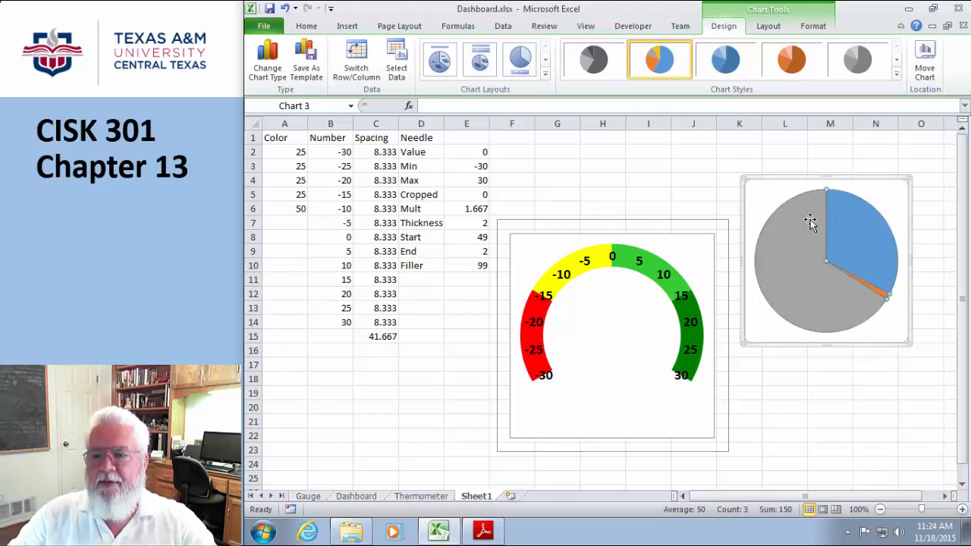
click(810, 220)
right_click(810, 222)
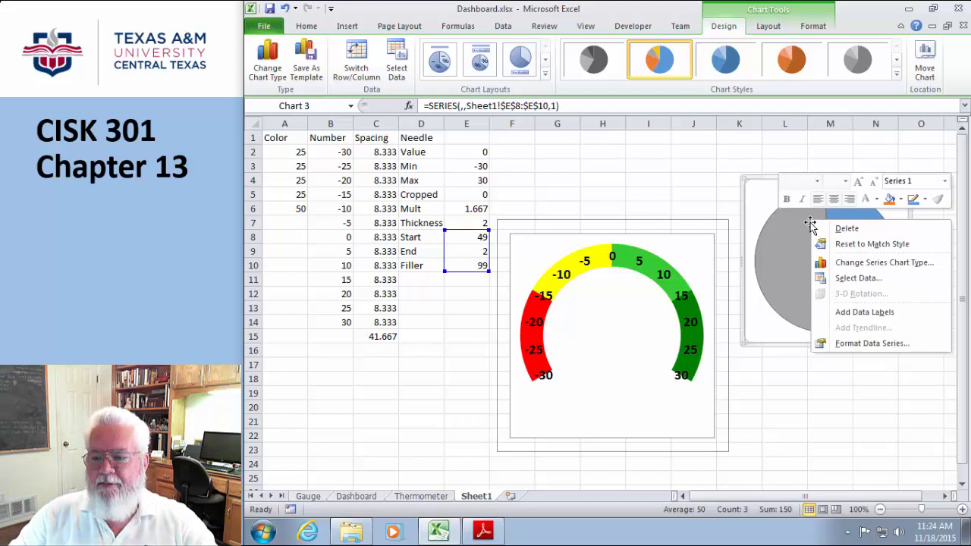
click(833, 343)
drag(845, 183, 808, 183)
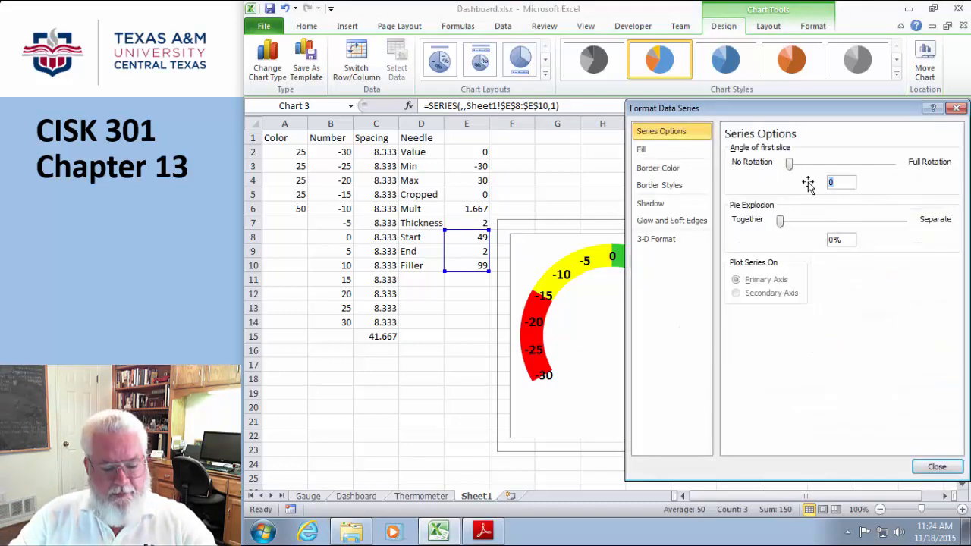
text(240)
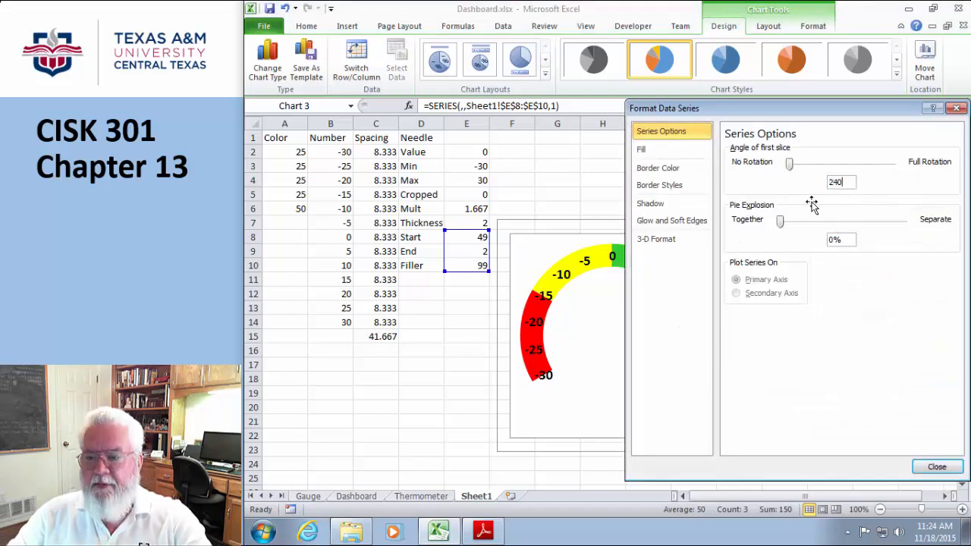
click(918, 466)
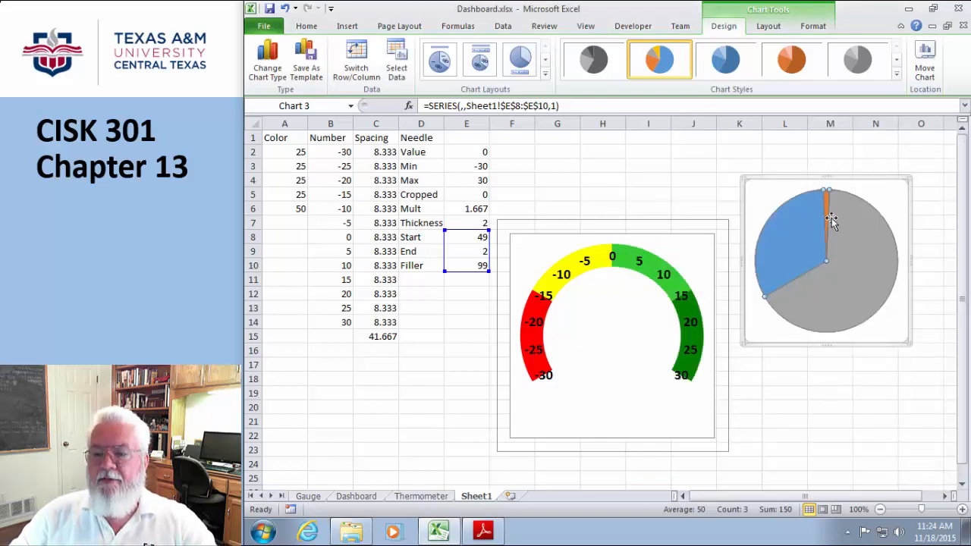
click(847, 418)
Give the pie chart's blue Start slice a solid fill with full transparency.
mouse_move(786, 240)
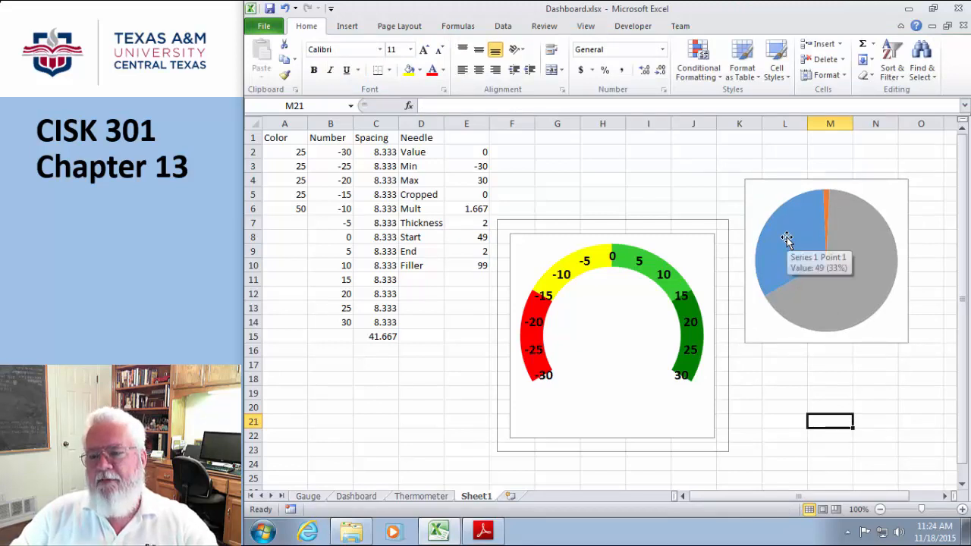
click(786, 239)
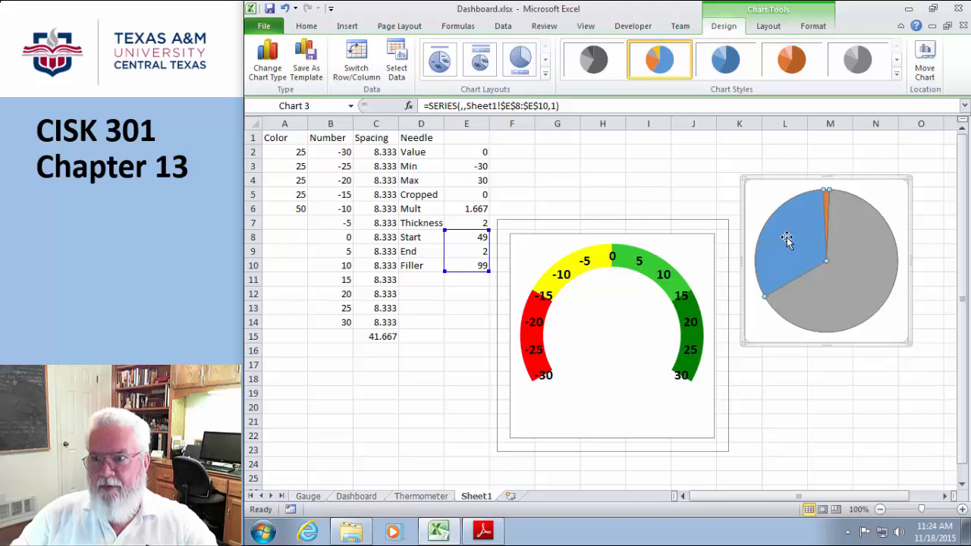
click(786, 239)
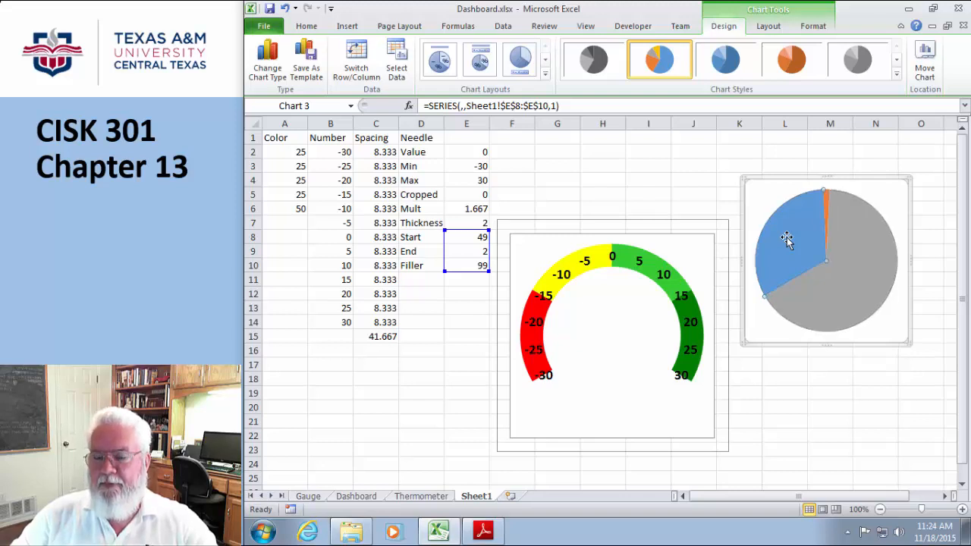
right_click(787, 240)
click(828, 359)
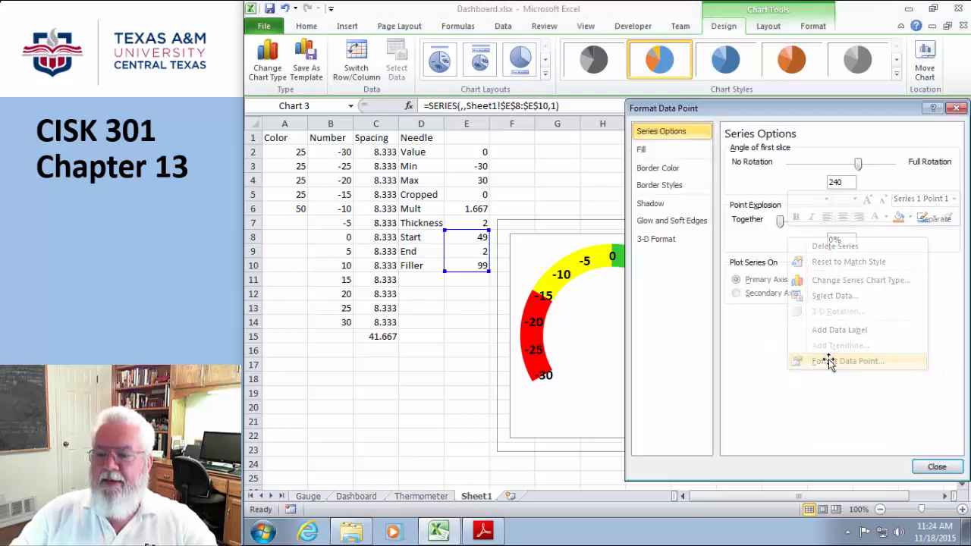
click(645, 150)
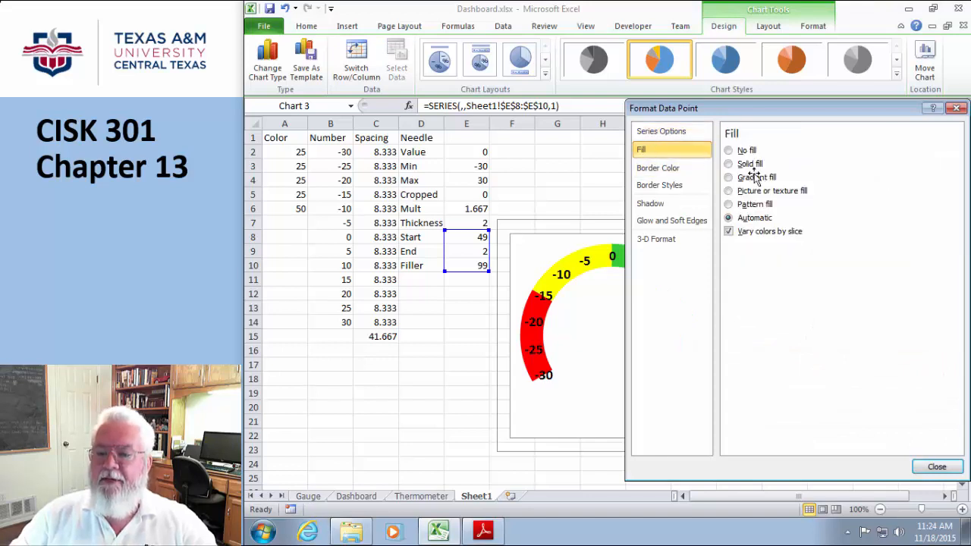
click(729, 164)
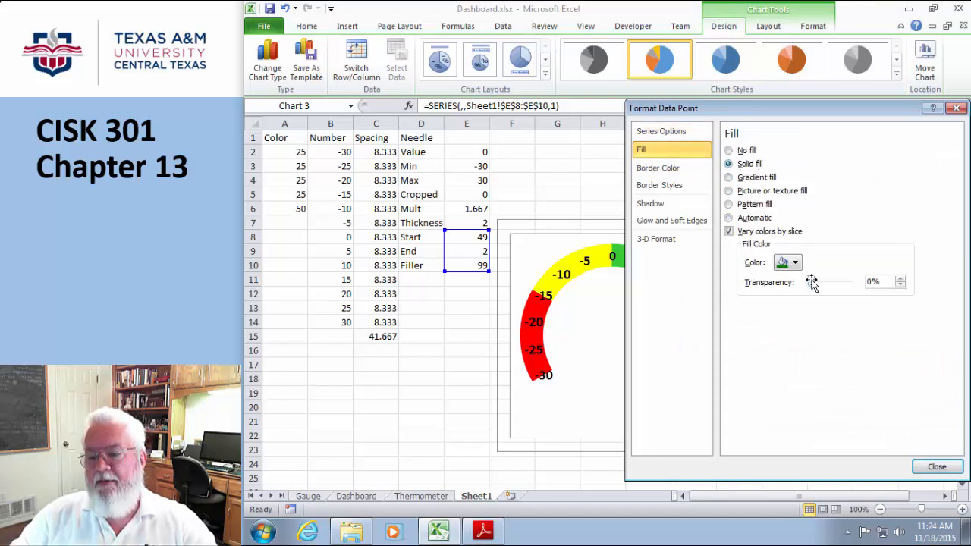
drag(811, 282, 872, 283)
click(935, 465)
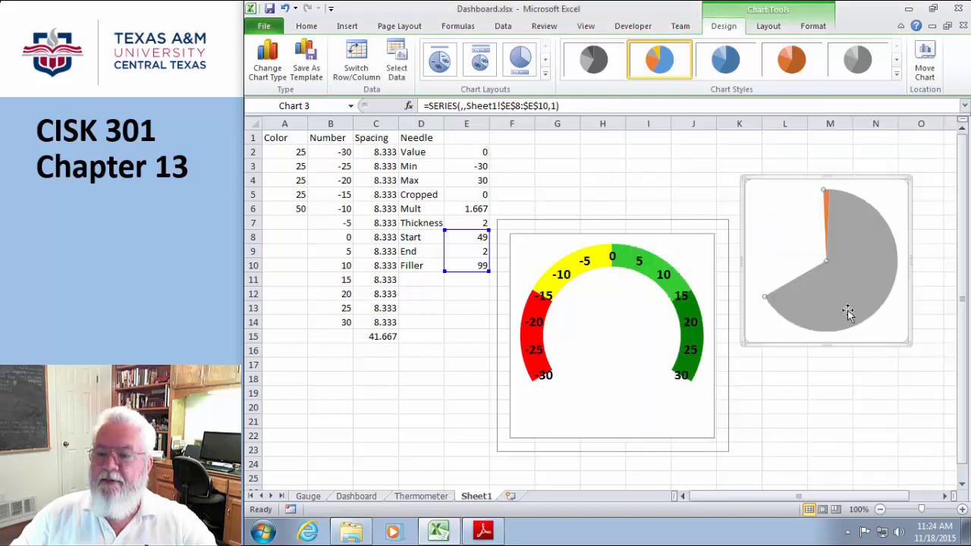
Fill the thin orange needle slice of the pie chart with solid black.
right_click(825, 197)
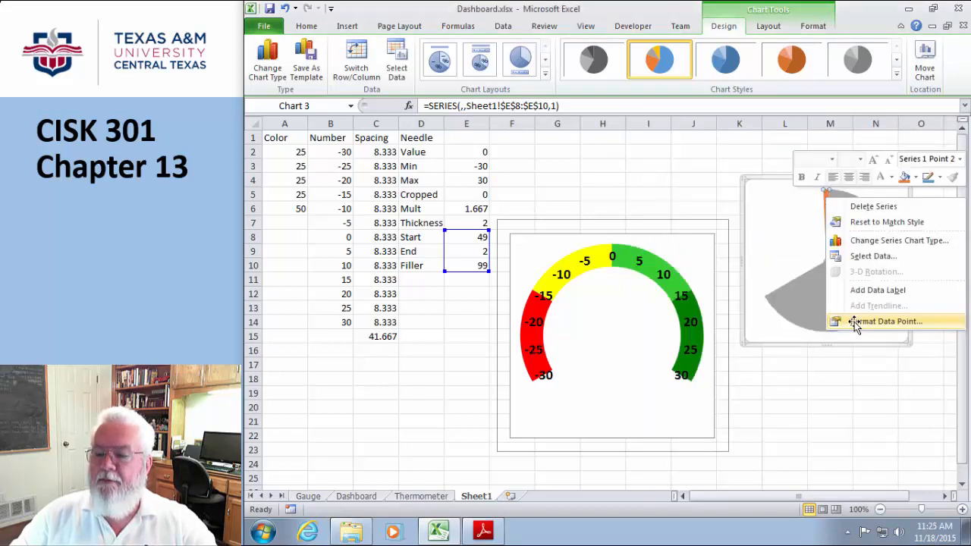
click(840, 381)
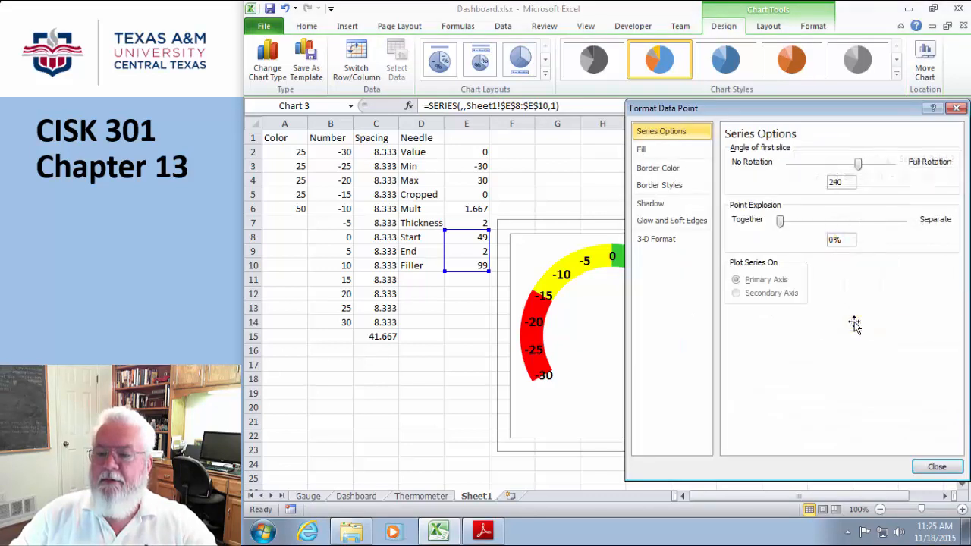
click(642, 150)
click(729, 163)
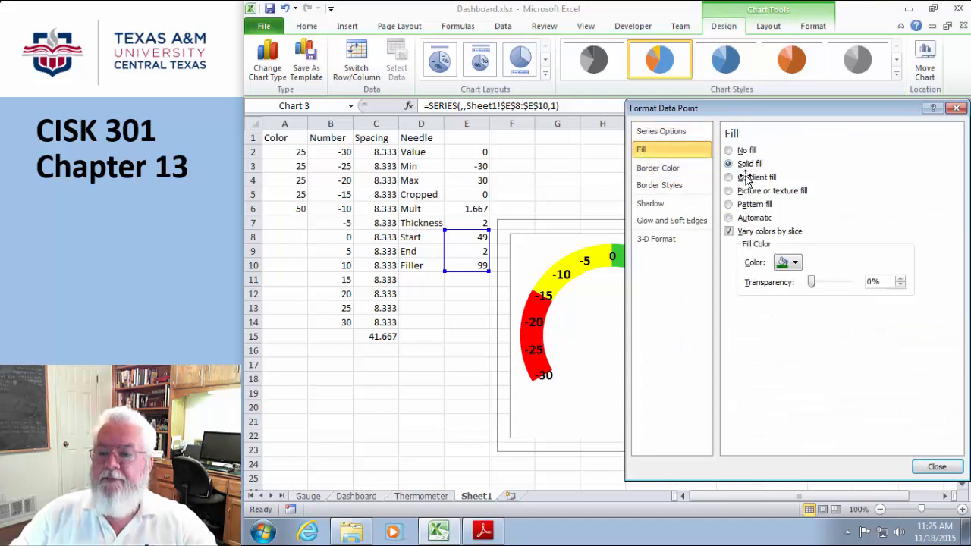
click(792, 262)
click(852, 323)
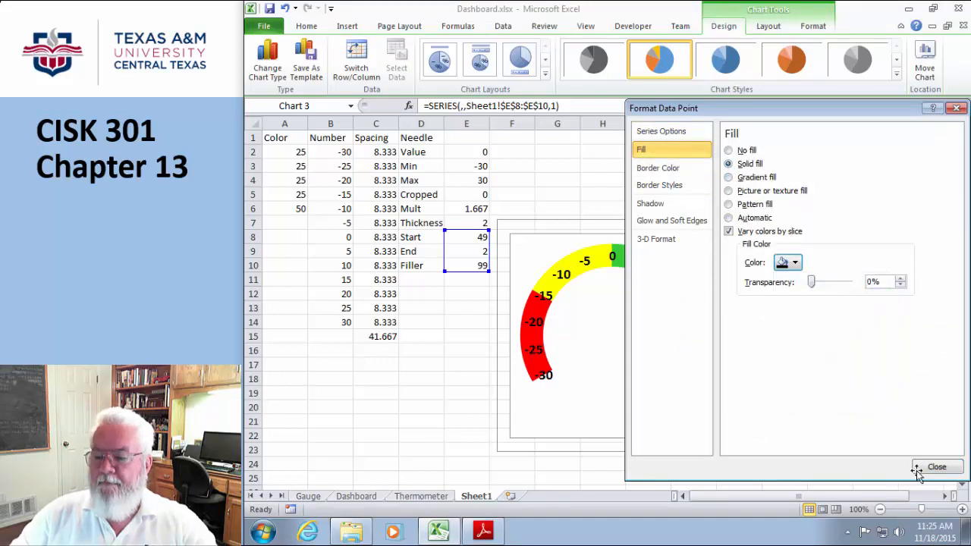
click(933, 466)
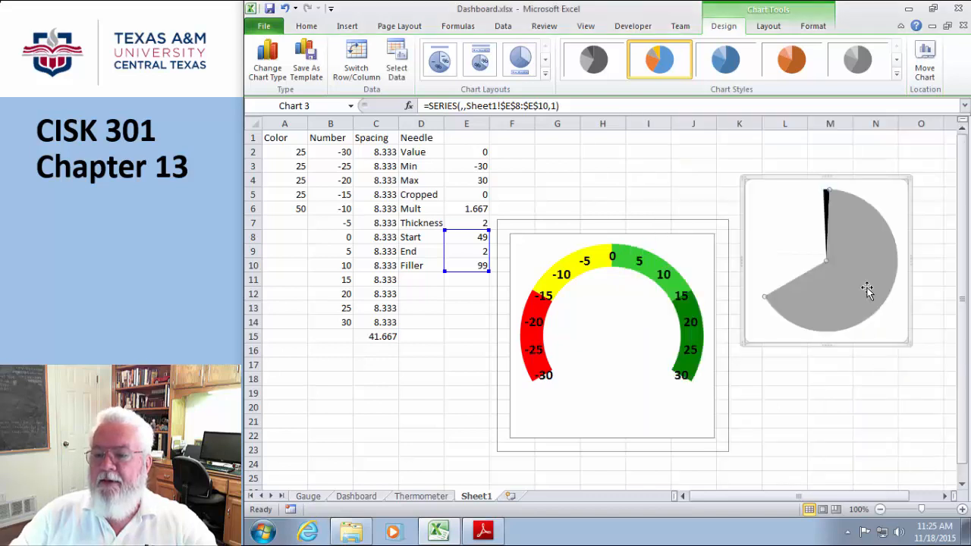
Give the pie chart's large gray Filler slice a solid fill with full transparency.
right_click(867, 290)
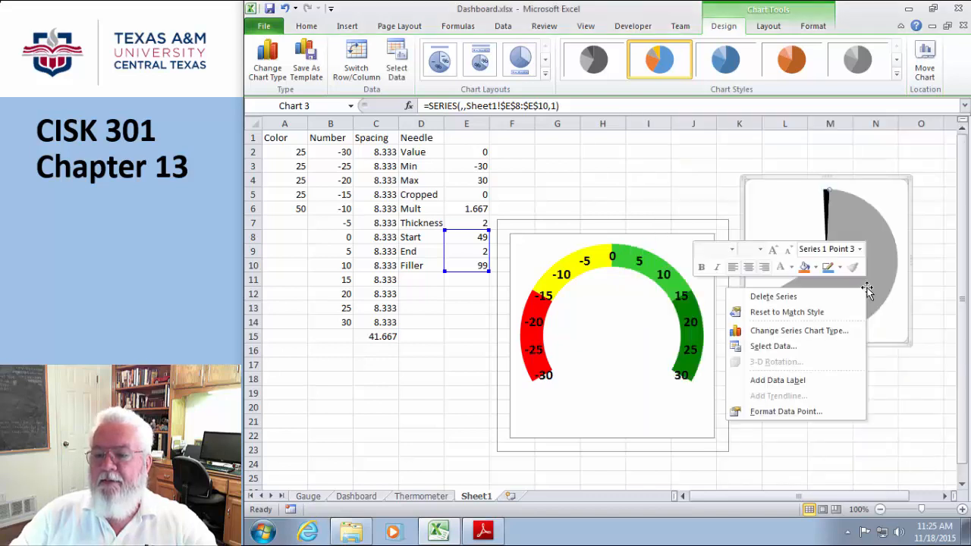
click(772, 412)
click(641, 149)
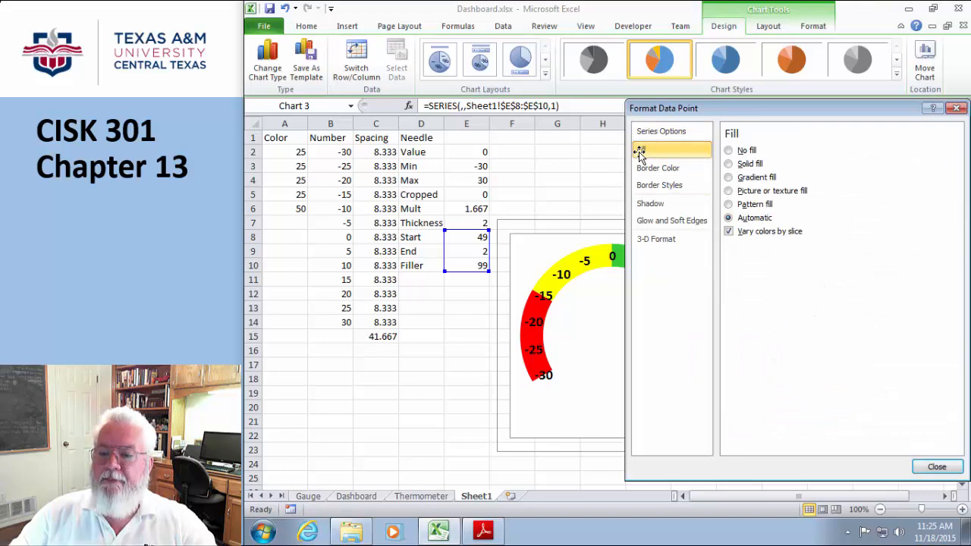
click(728, 163)
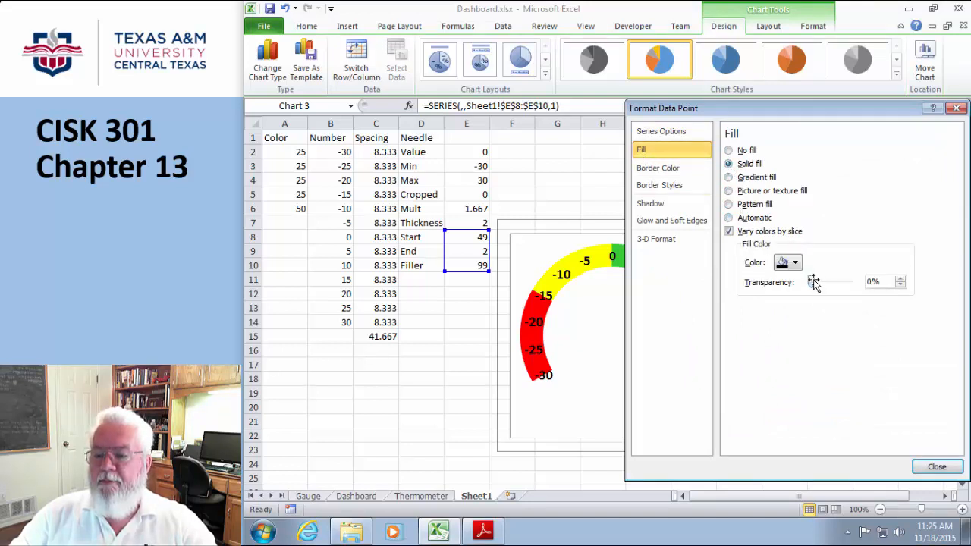
drag(813, 282, 850, 282)
click(936, 466)
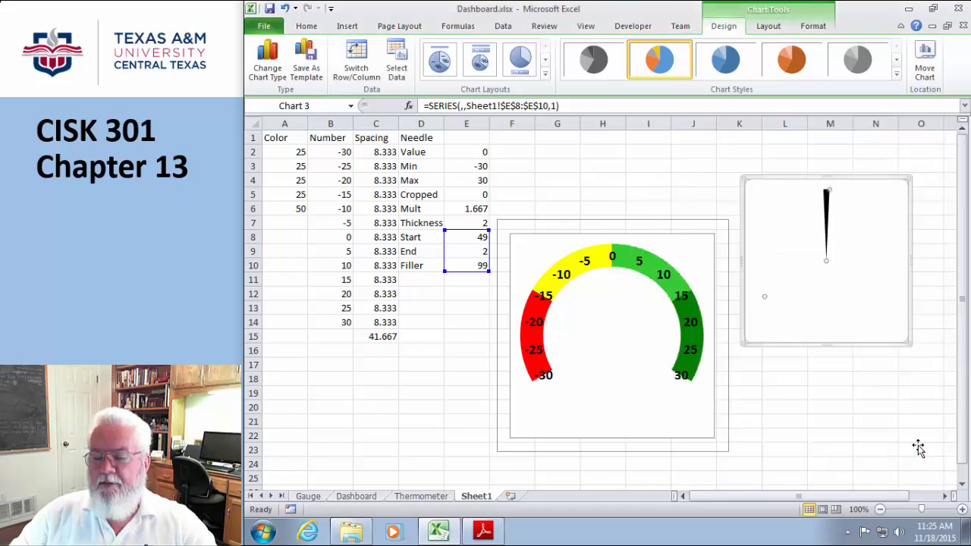
Give the needle chart's chart area a solid fill with 100% transparency, keeping the chart beside the gauge.
drag(880, 181, 674, 249)
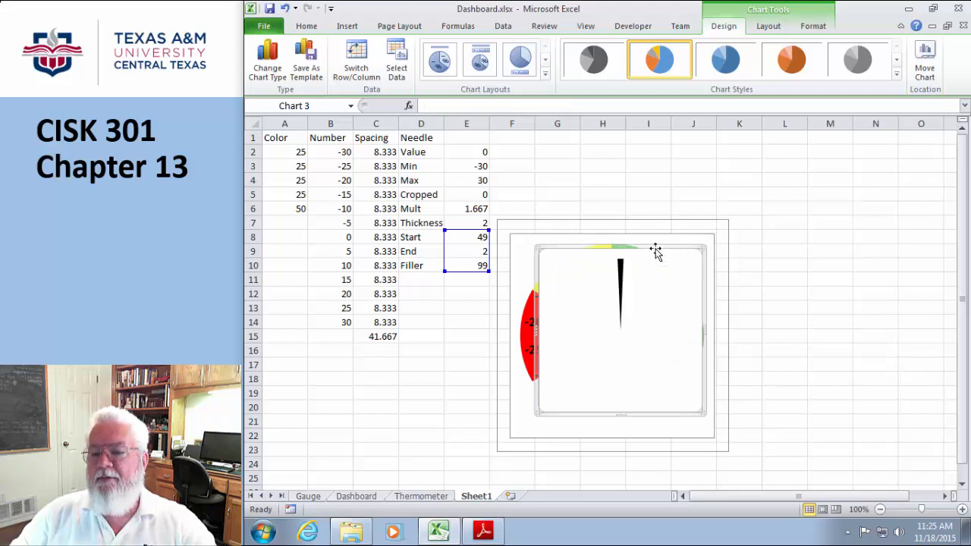
drag(656, 253, 844, 175)
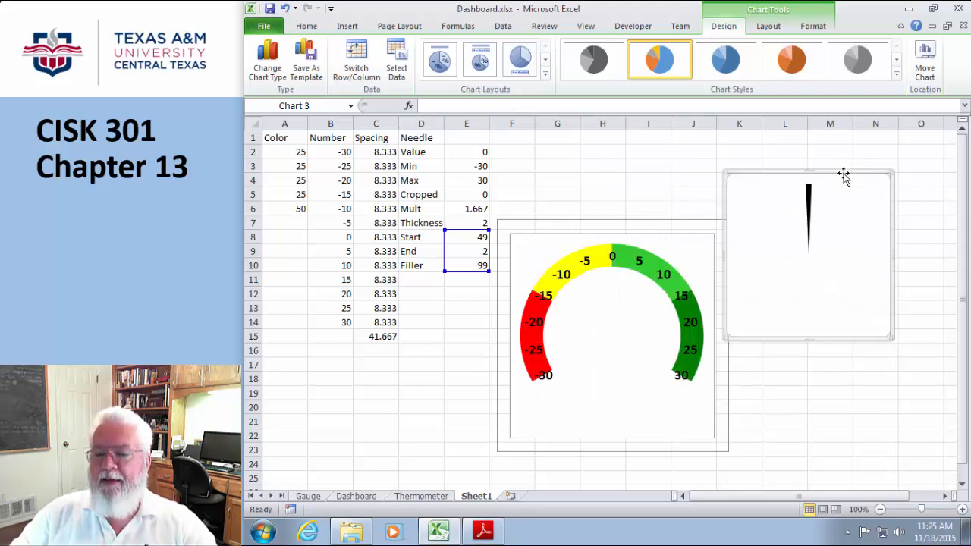
click(737, 186)
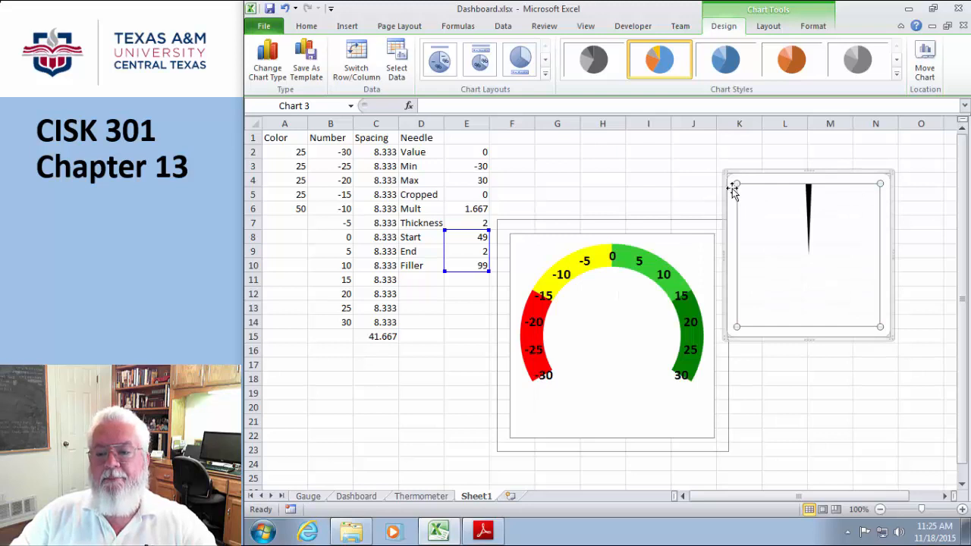
right_click(731, 189)
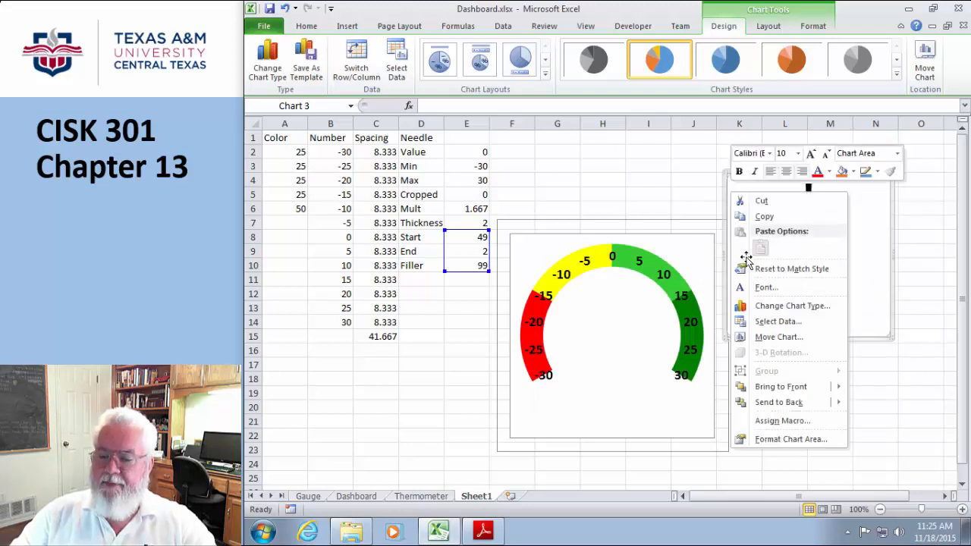
click(766, 439)
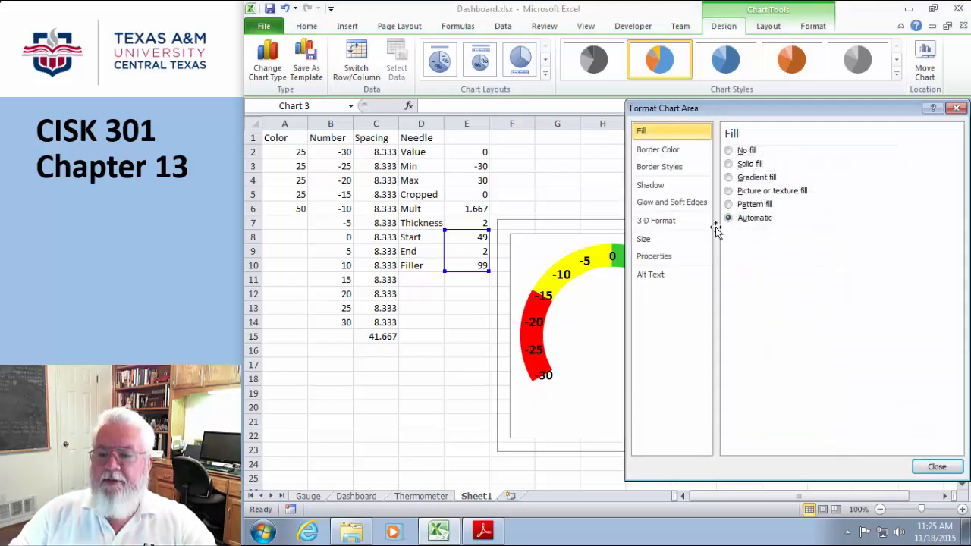
click(728, 164)
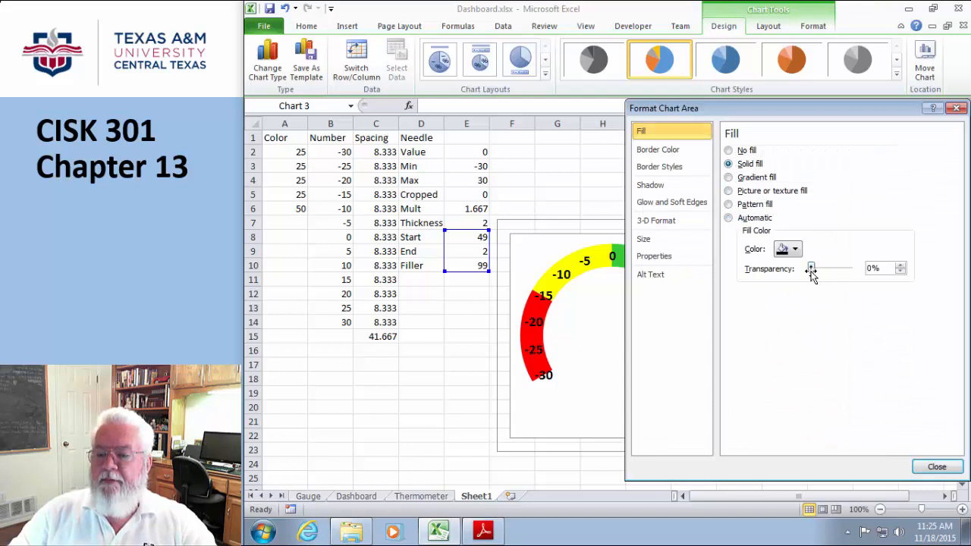
drag(813, 270, 872, 267)
click(938, 466)
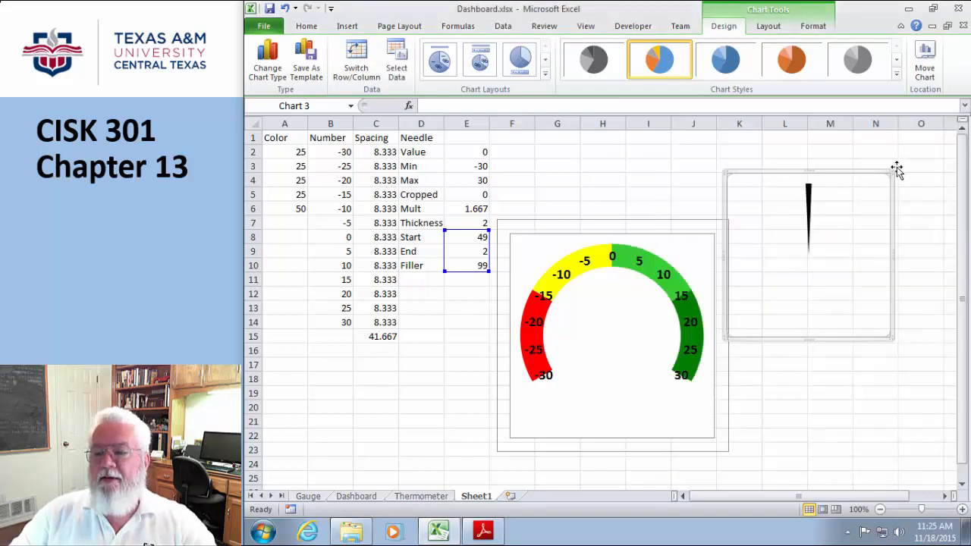
Move the needle chart onto the gauge, centering it so the needle points at the 0 label.
drag(860, 175, 664, 253)
click(802, 253)
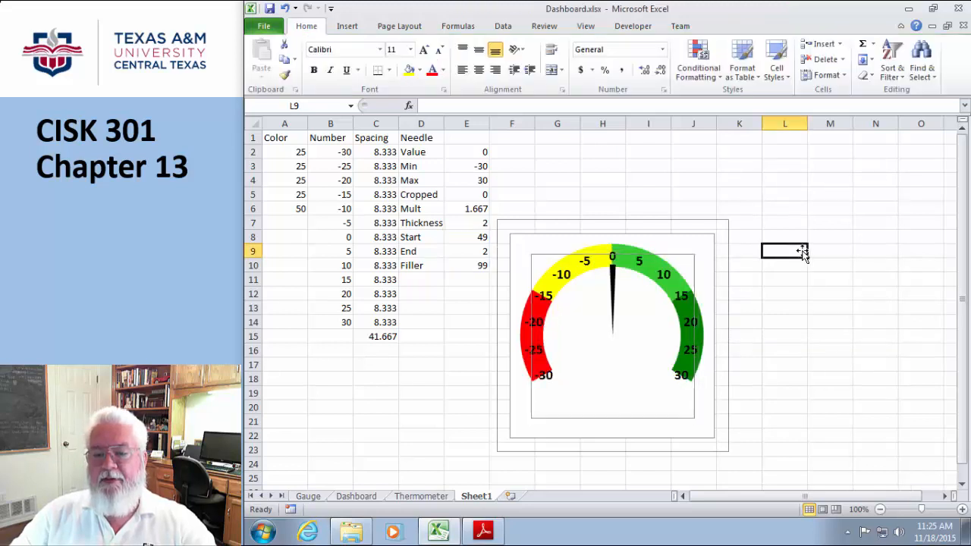
click(829, 222)
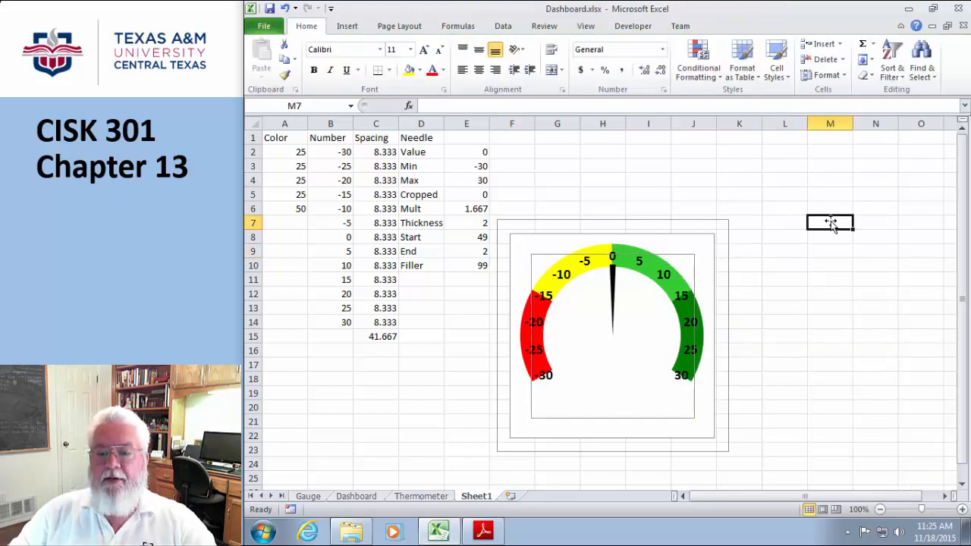
Remove the border from the needle chart's chart area by setting its border color to No line.
click(694, 252)
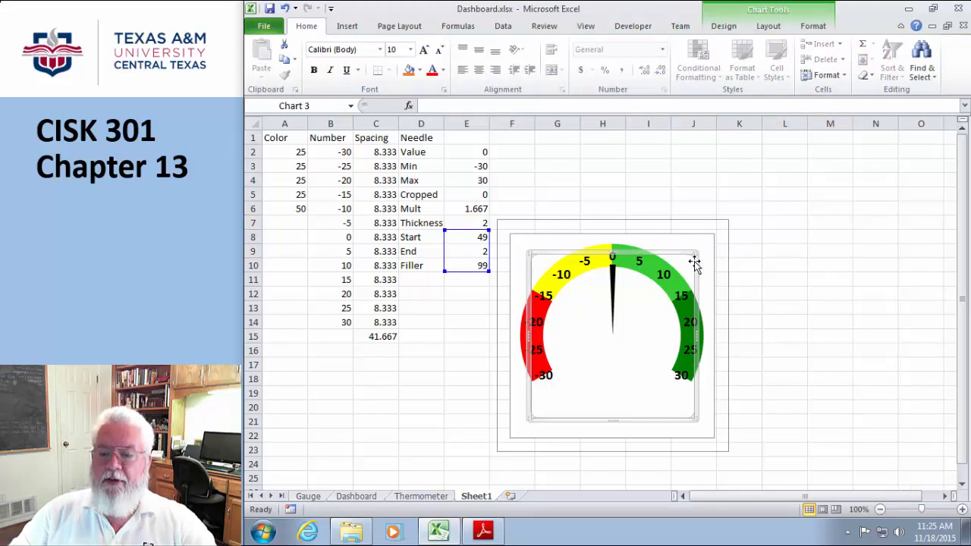
click(819, 296)
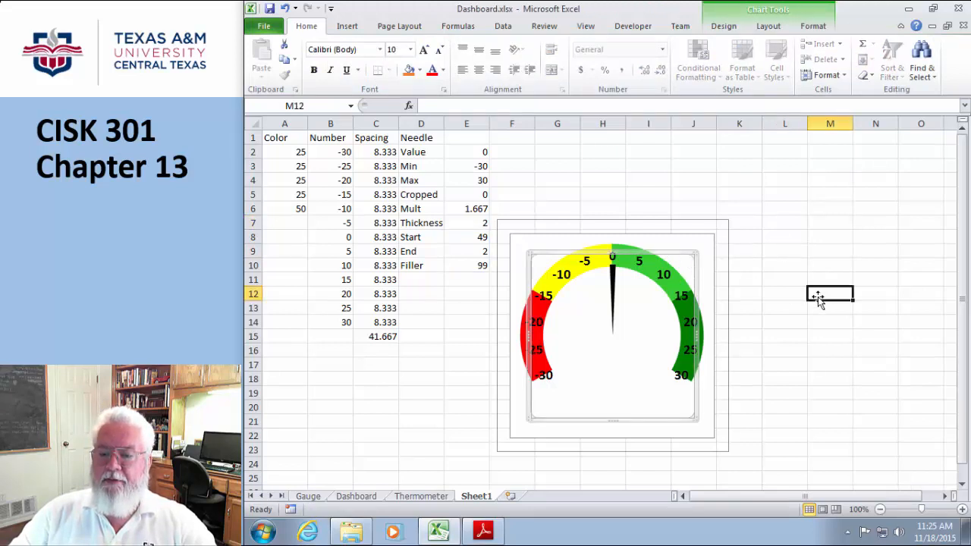
click(684, 258)
right_click(684, 253)
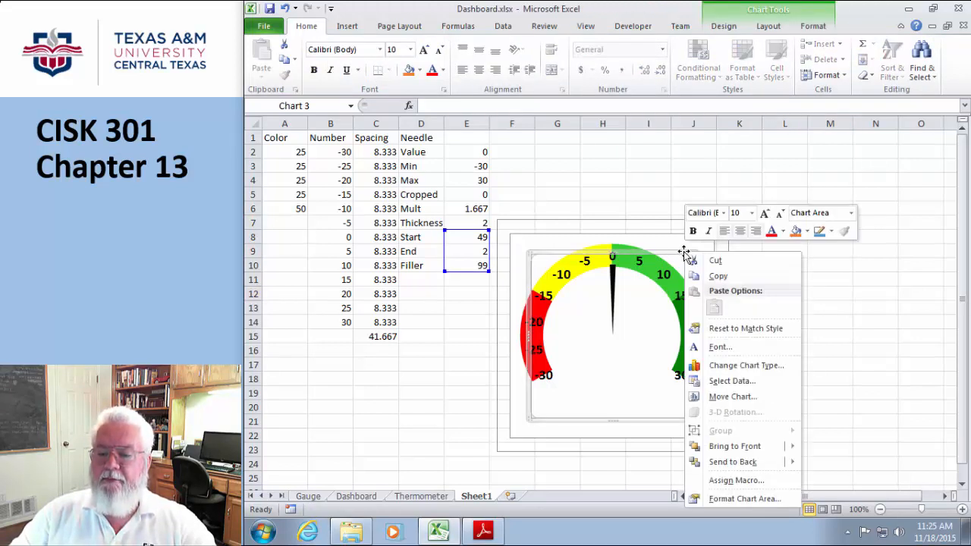
click(719, 497)
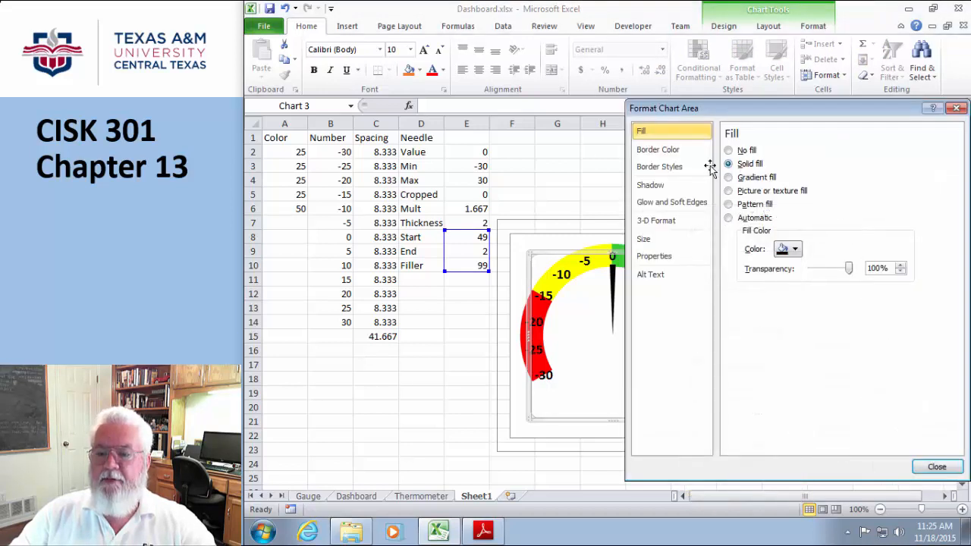
click(646, 151)
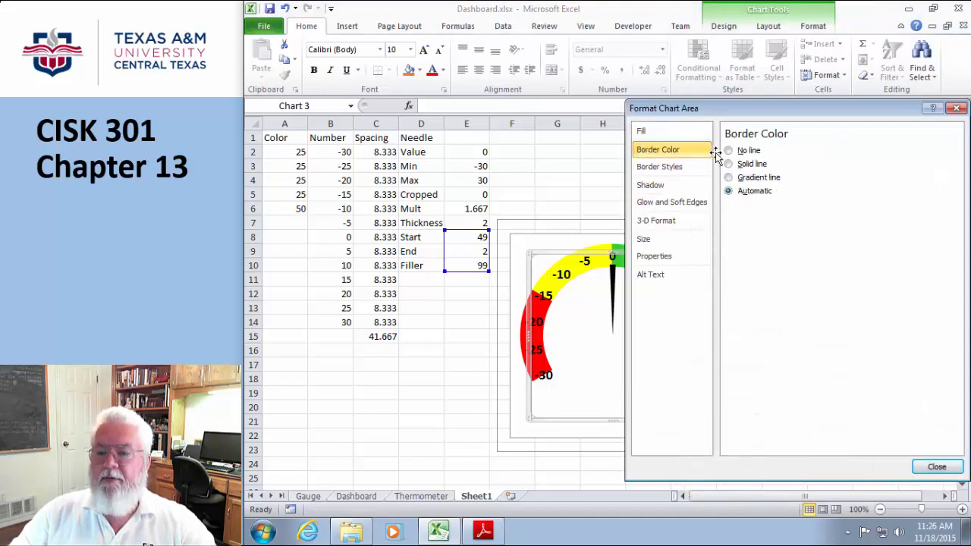
click(728, 150)
click(933, 466)
click(875, 336)
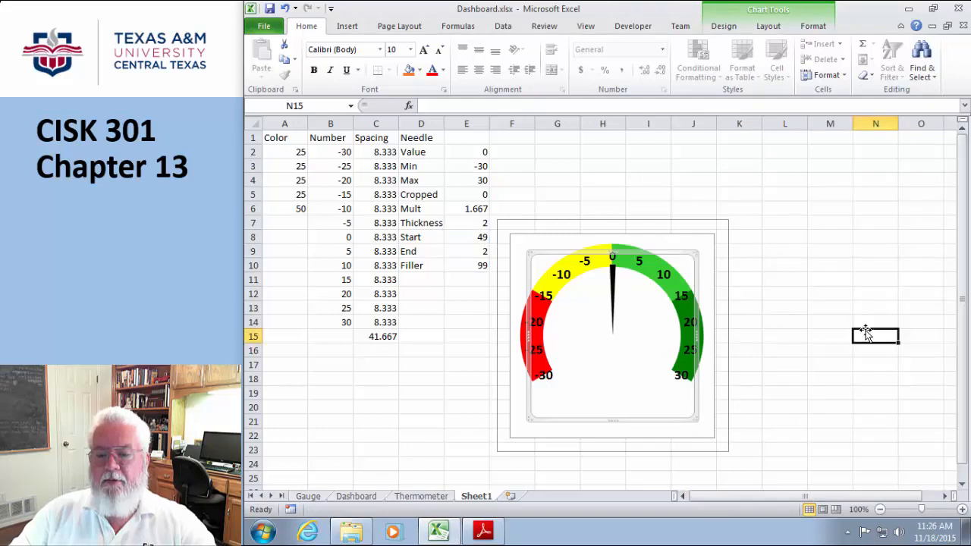
Set the needle's Value in cell E2 to 10 to test the gauge.
click(479, 153)
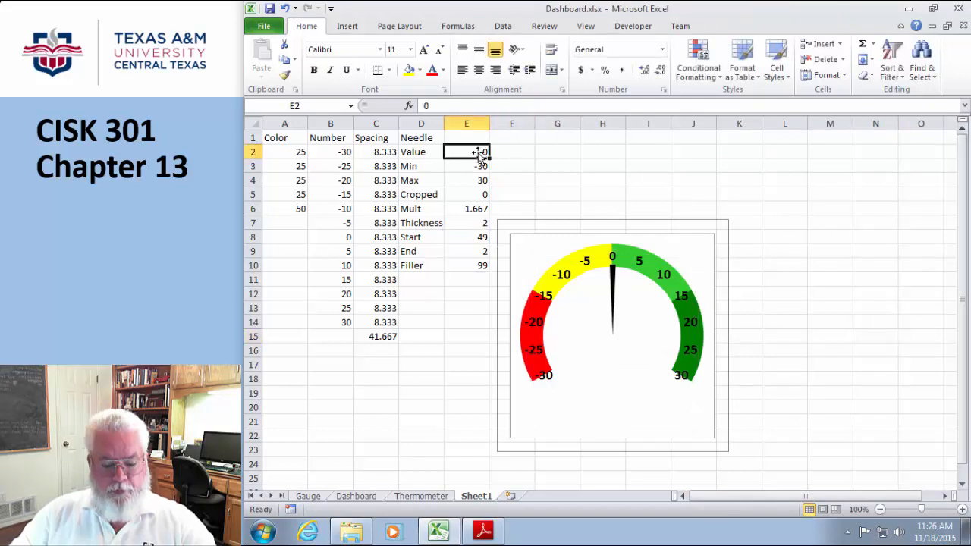
text(10)
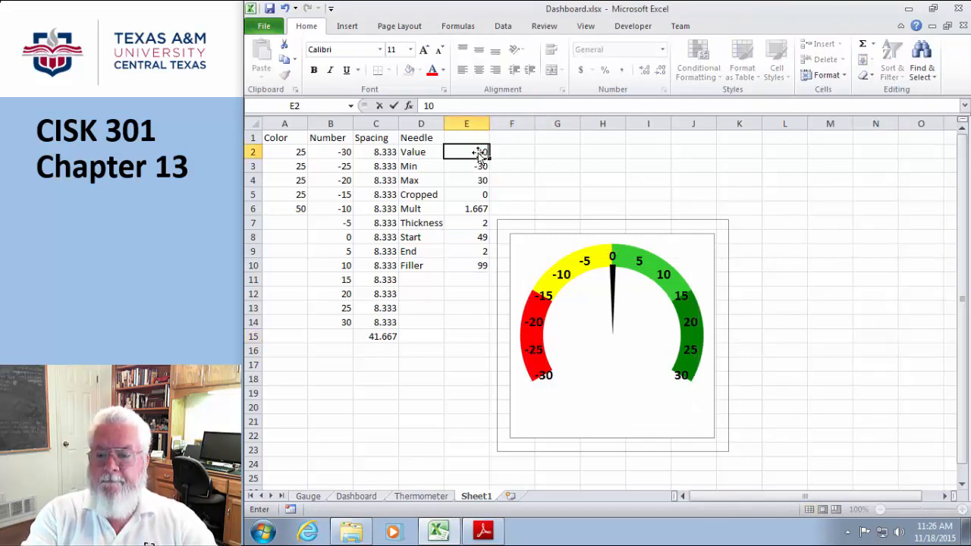
key(Return)
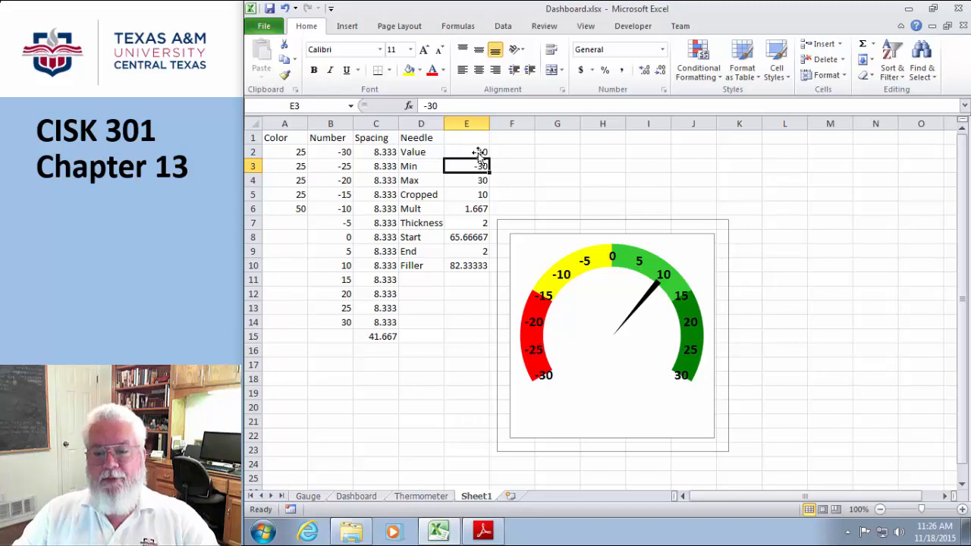
Set the needle's Value in cell E2 to -10 to test the negative side of the gauge.
click(479, 153)
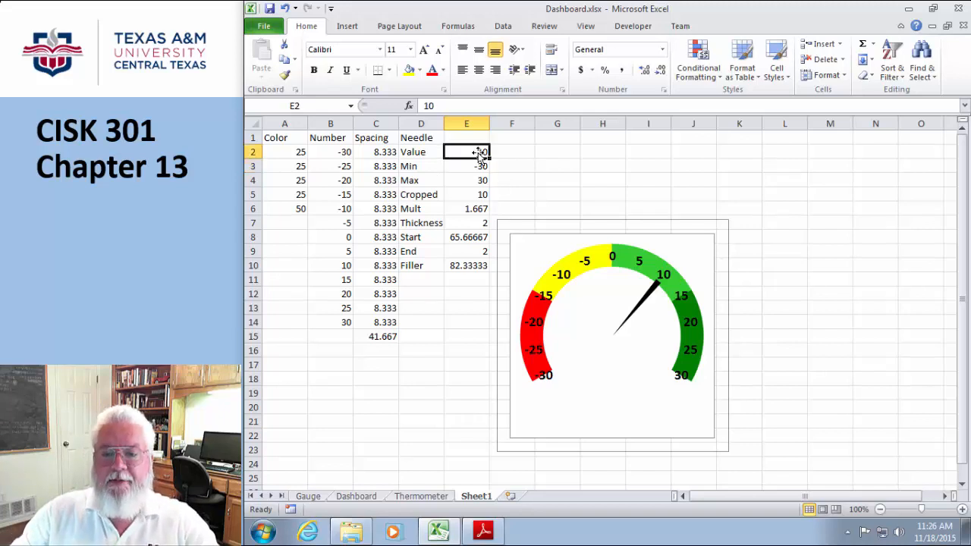
text(-10)
key(Return)
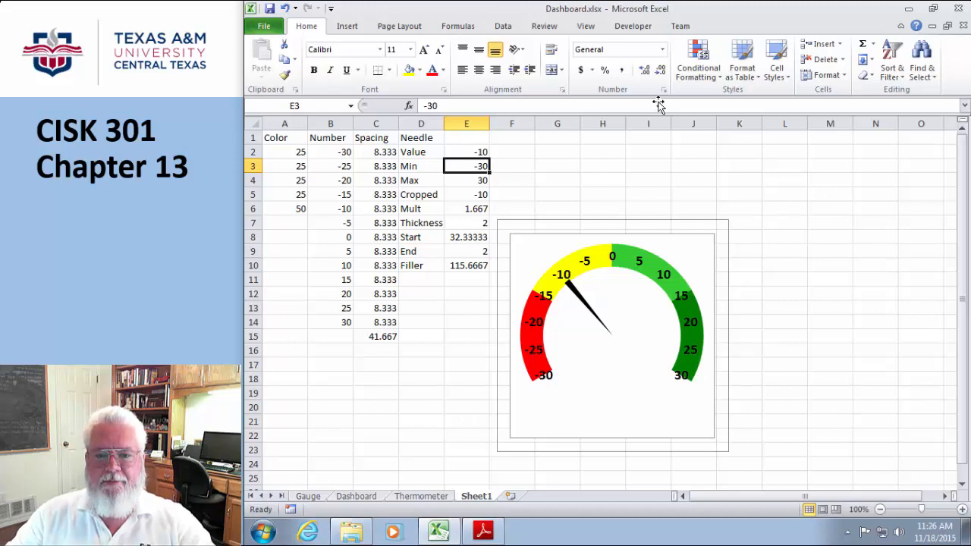
Draw a circle about 0.46" in diameter over the needle's pivot at the center of the gauge.
click(345, 27)
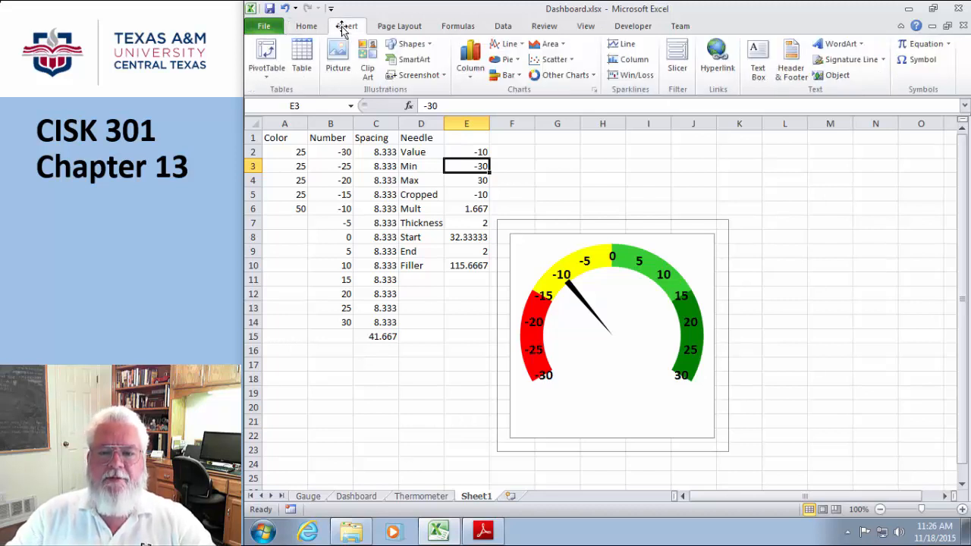
click(413, 45)
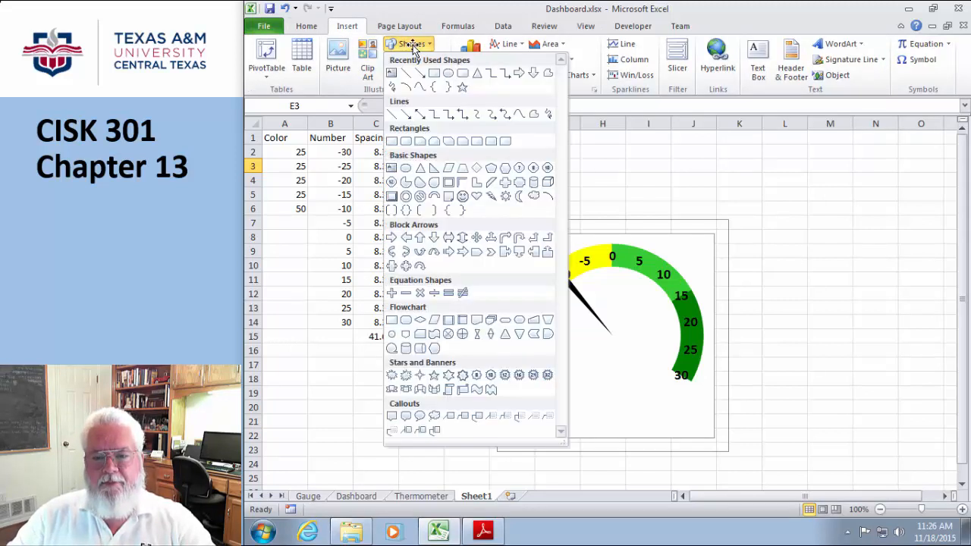
click(447, 72)
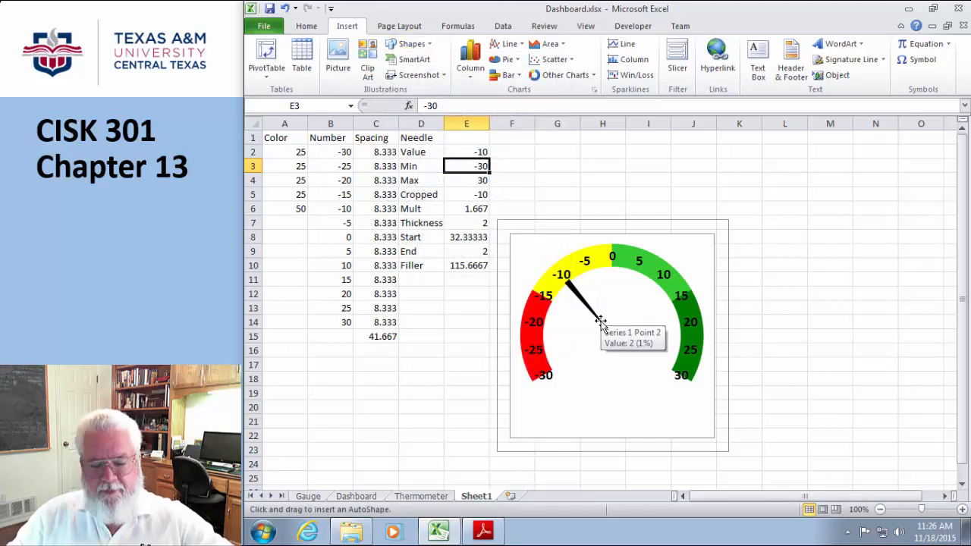
mouse_move(600, 321)
mouse_down()
mouse_move(623, 360)
mouse_move(612, 334)
mouse_up()
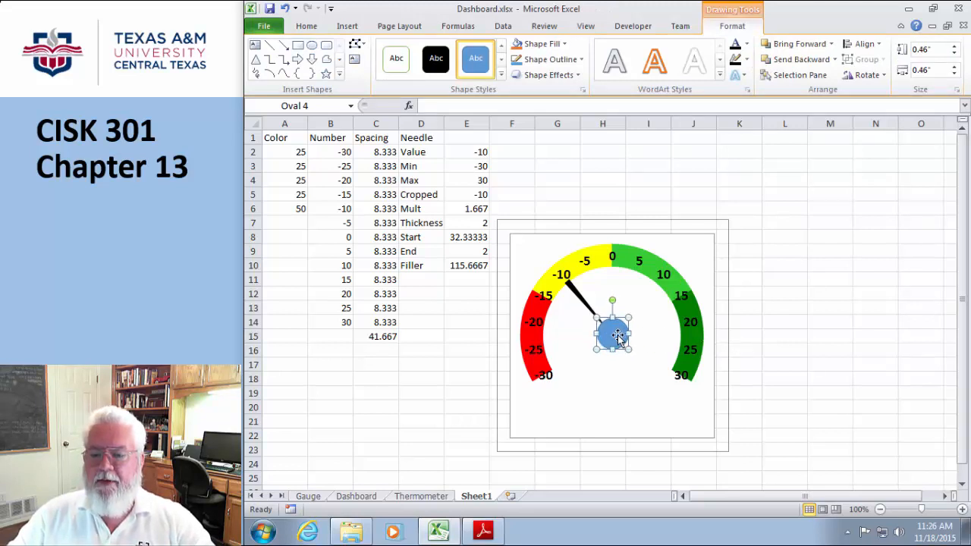
Fill the circle at the needle's pivot with solid black.
right_click(617, 335)
click(648, 326)
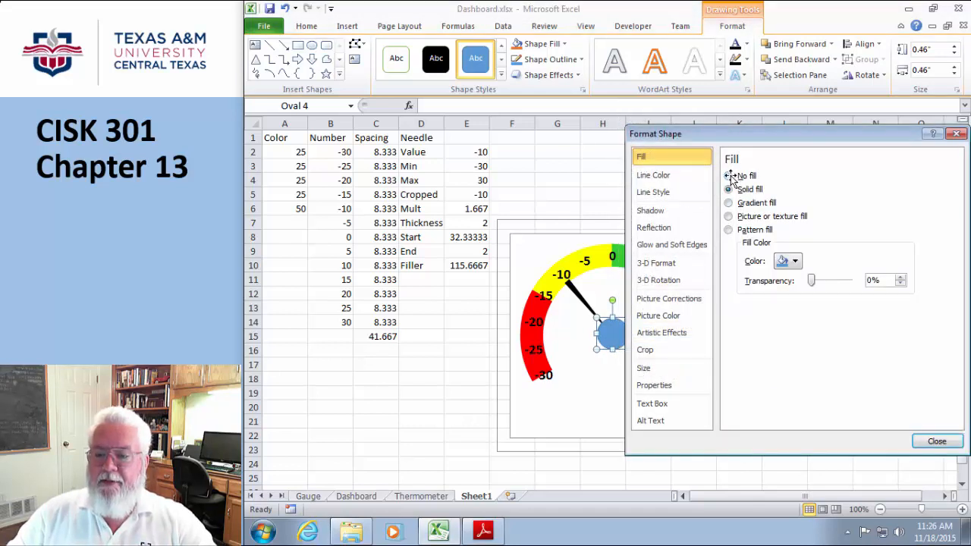
click(788, 261)
click(791, 289)
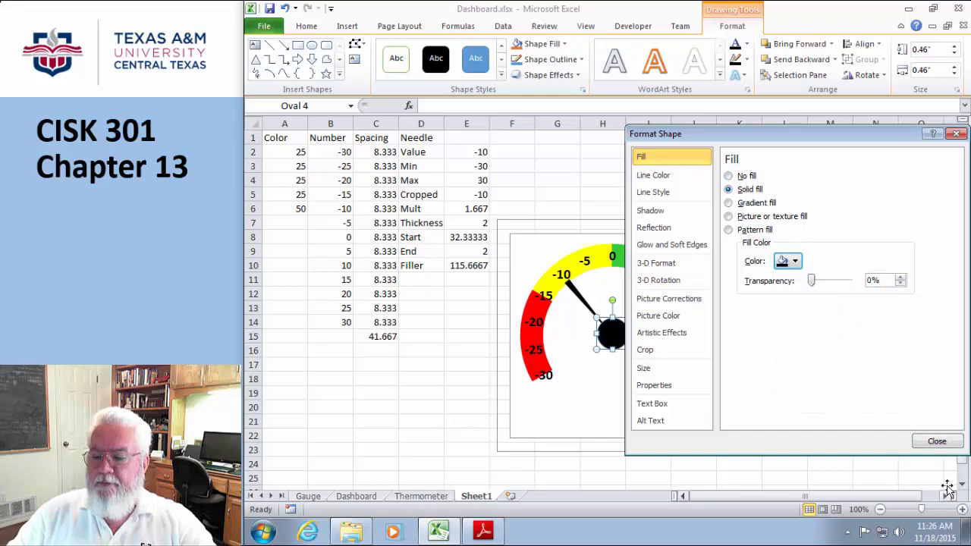
click(935, 440)
click(898, 350)
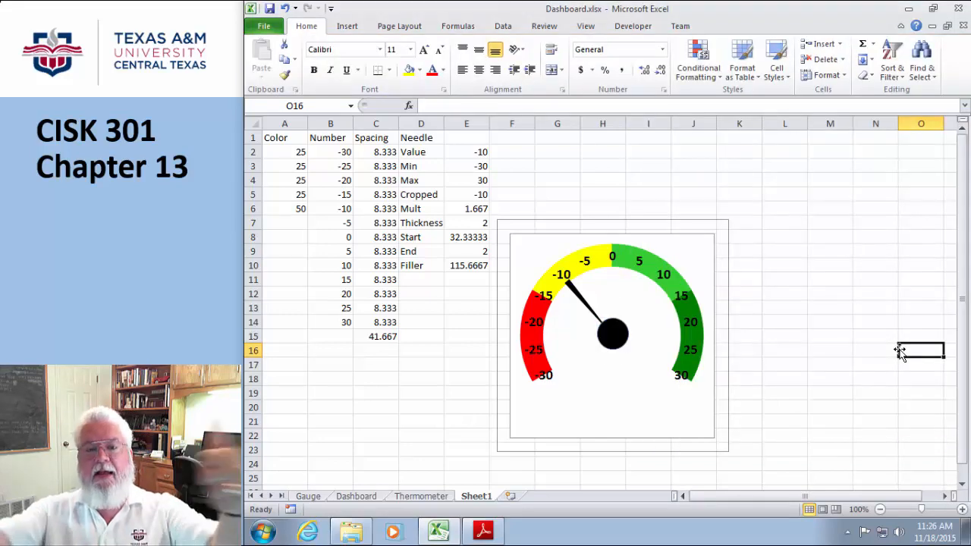
Compare the finished gauges on the Dashboard and Gauge sheets, and return to Sheet1.
click(354, 497)
click(321, 395)
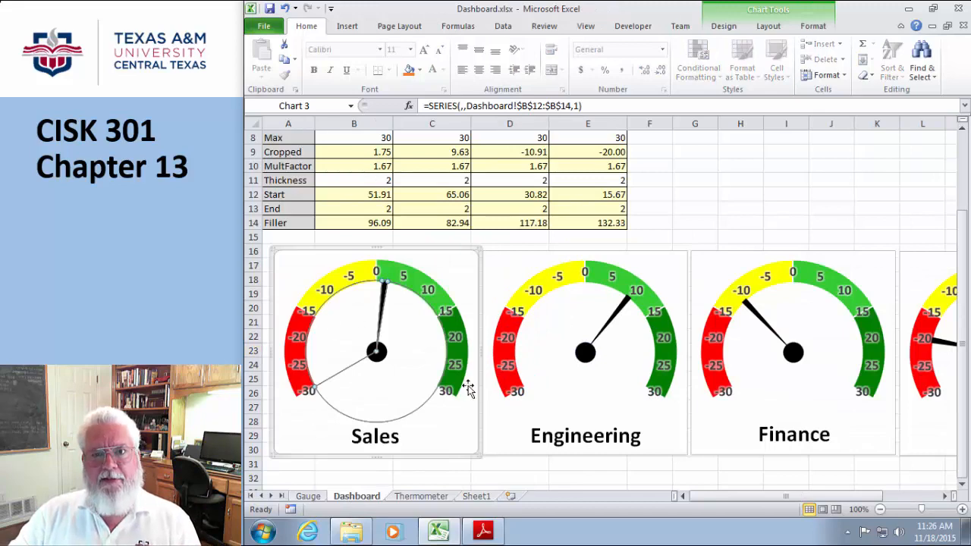
click(307, 497)
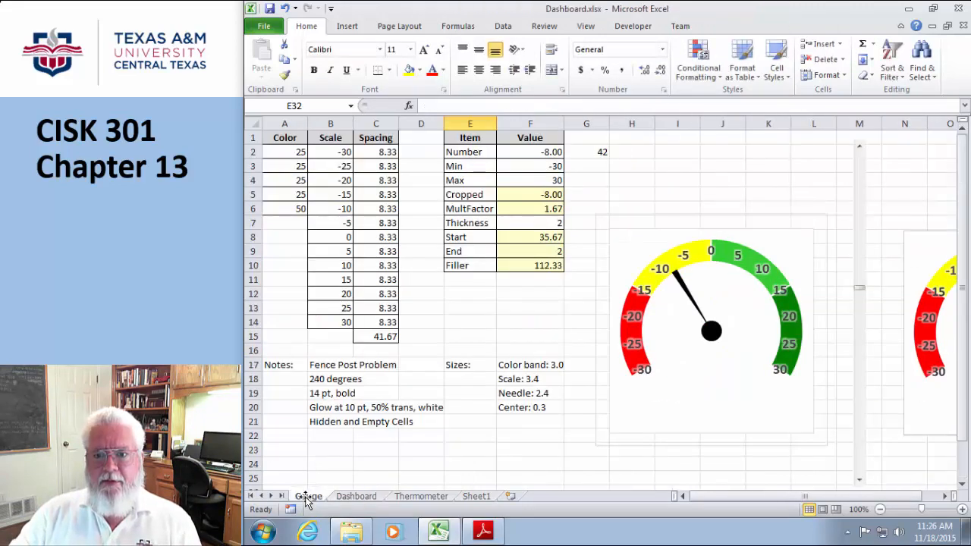
click(466, 498)
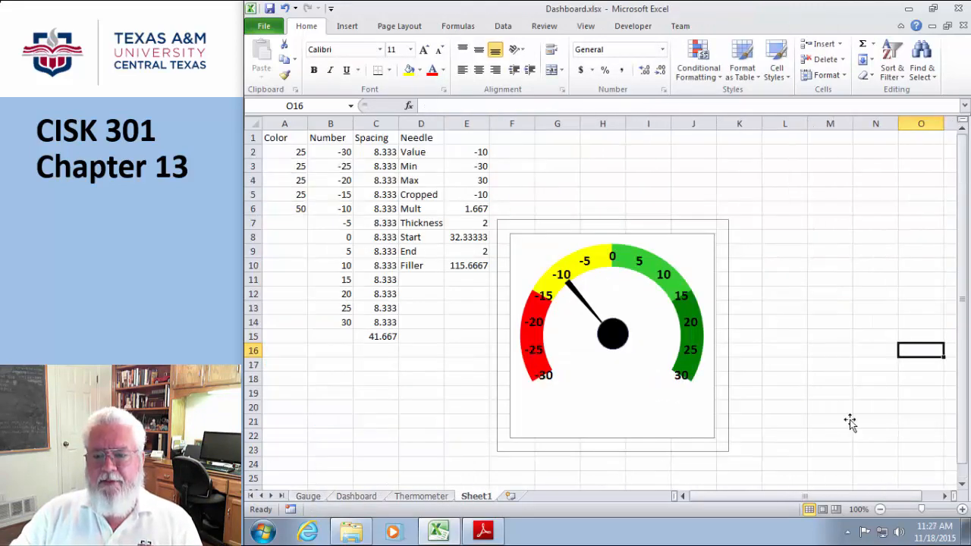